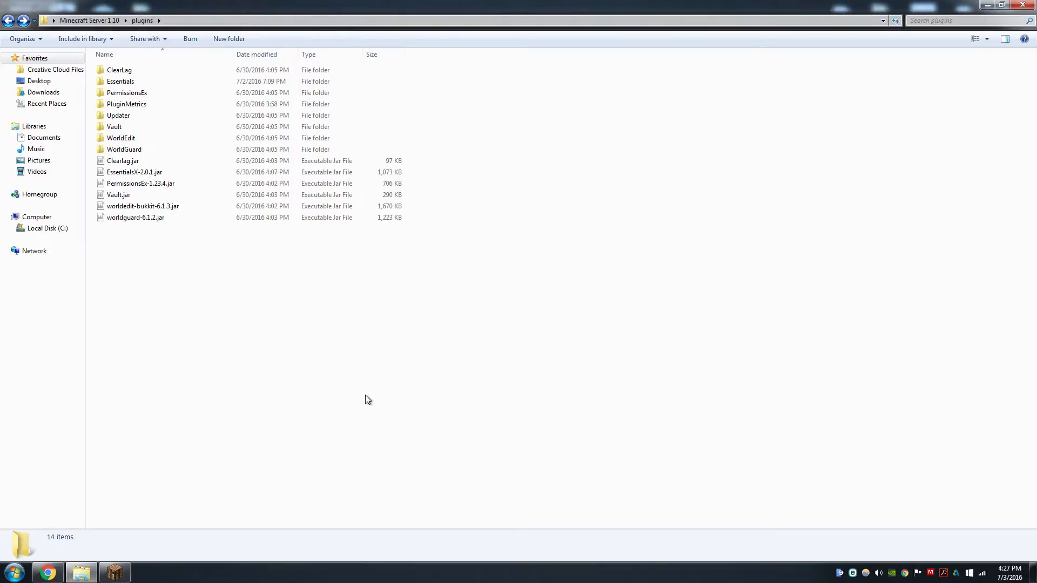
Open the PermissionsEx plugin folder and open permissions.yml for editing in Notepad++
double_click(177, 94)
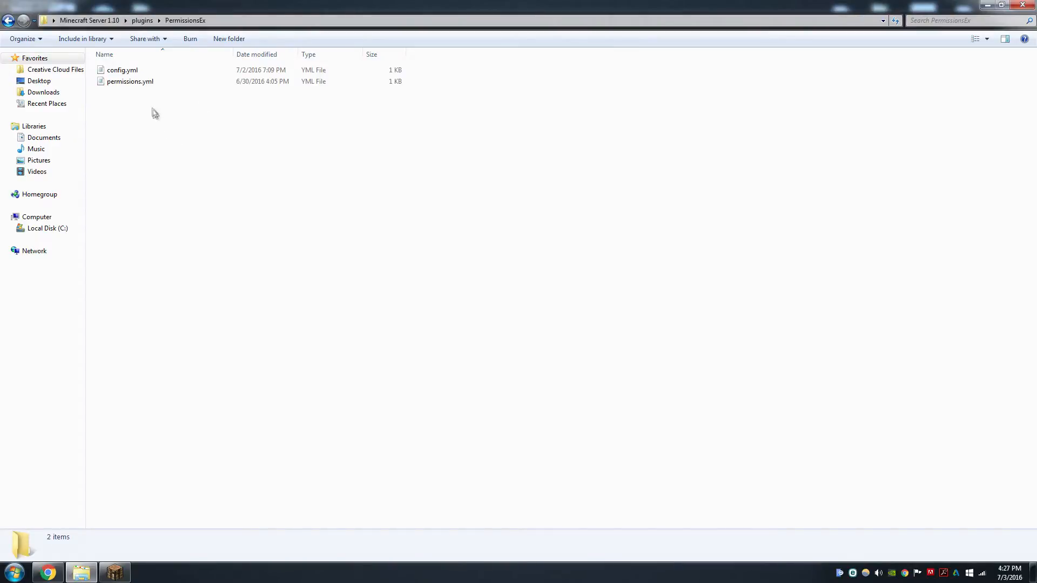
right_click(125, 84)
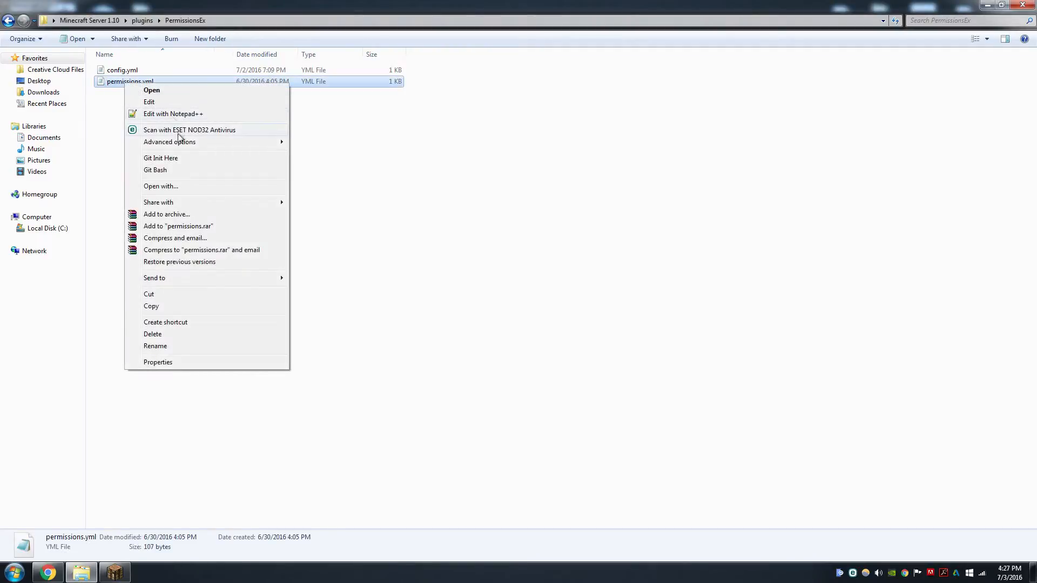
click(183, 114)
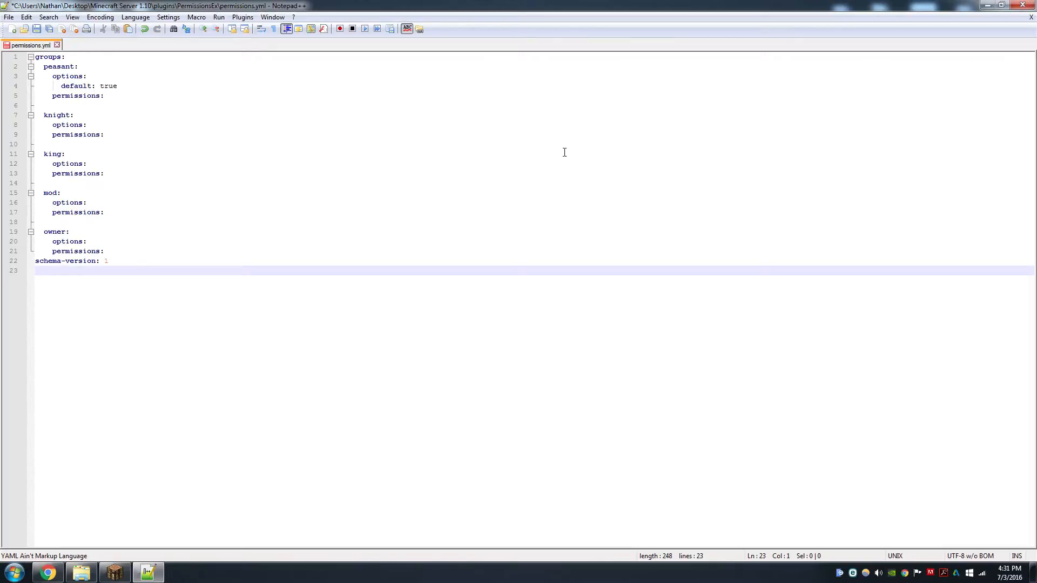
Examine the group entries and the peasant group's default option in the permissions file
drag(139, 86, 62, 88)
click(103, 124)
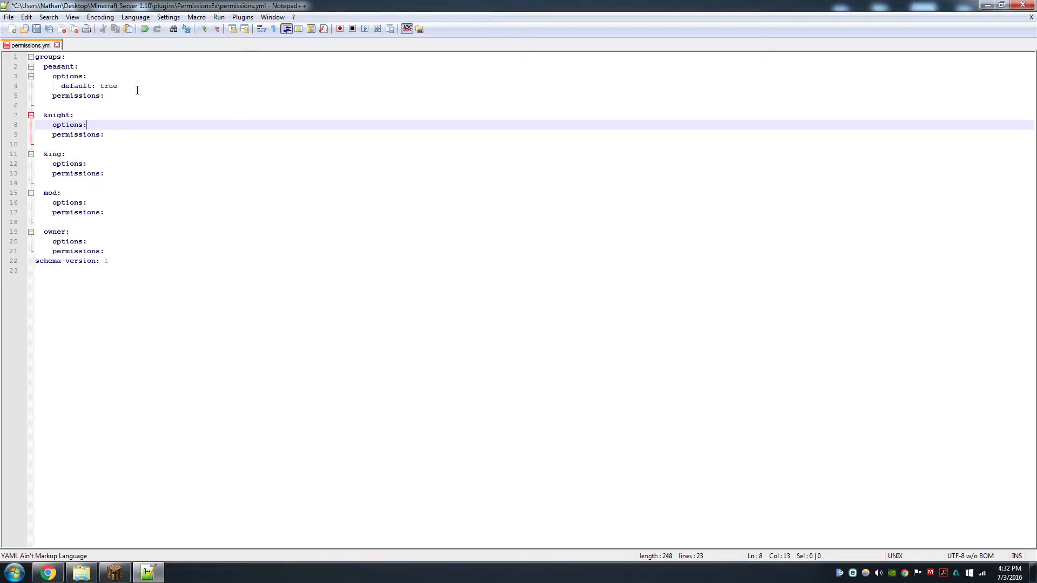
drag(132, 87, 61, 86)
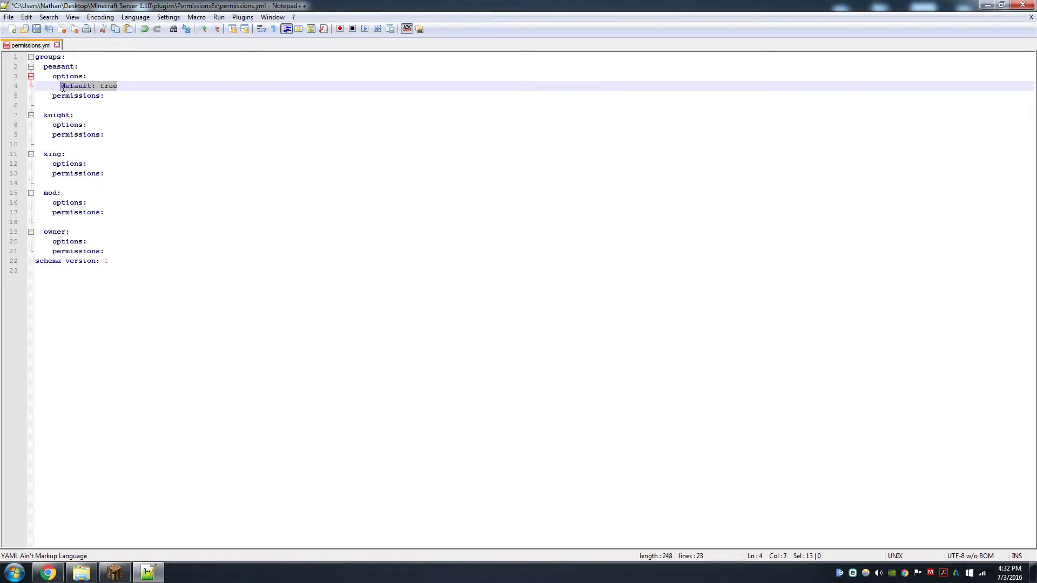
Switch to the browser and browse the Essentials command reference, expanding the exp command's permission details
key(alt+Tab)
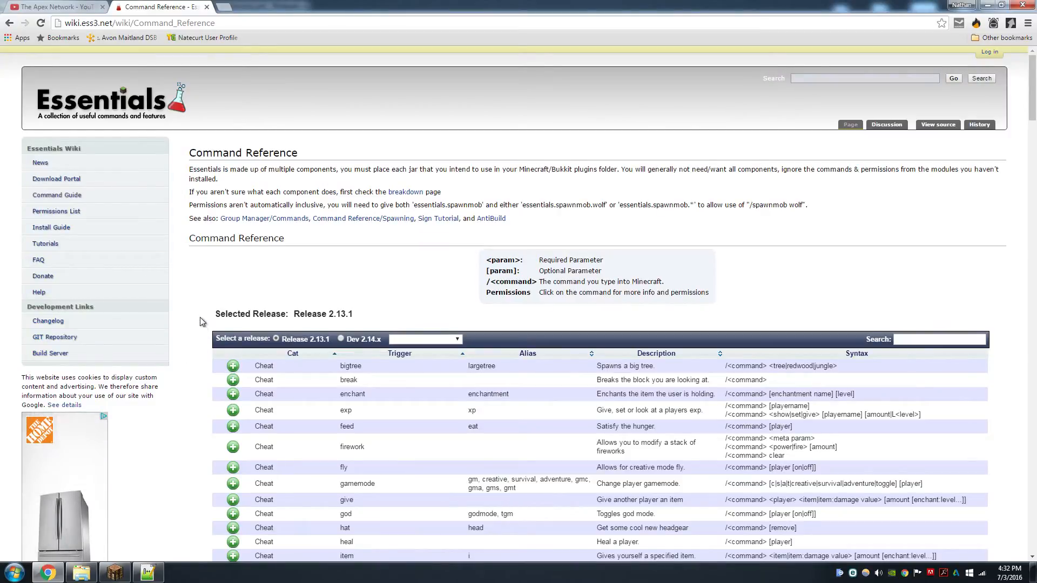
scroll(200, 319, down, 3)
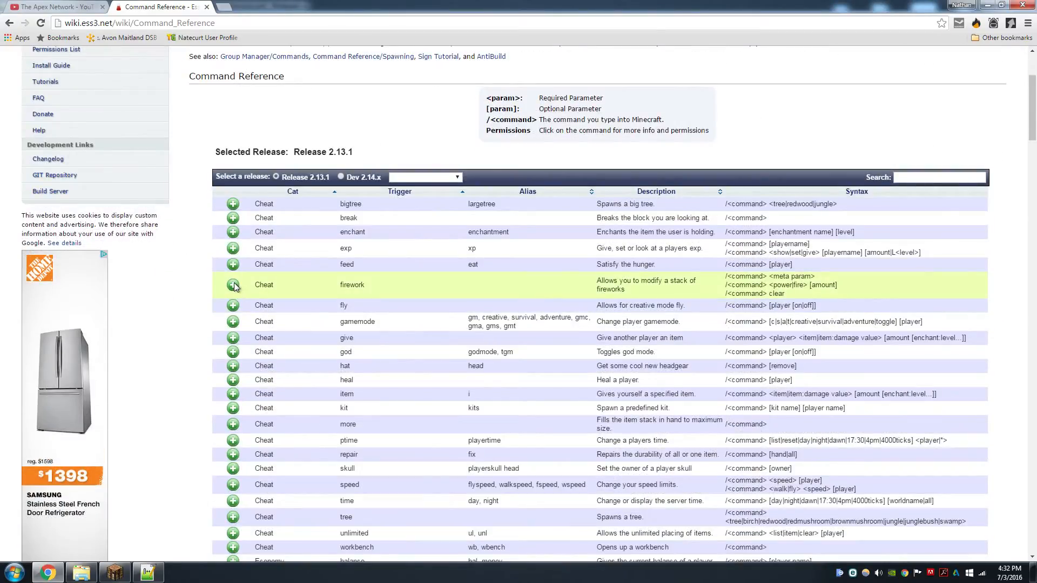
click(233, 249)
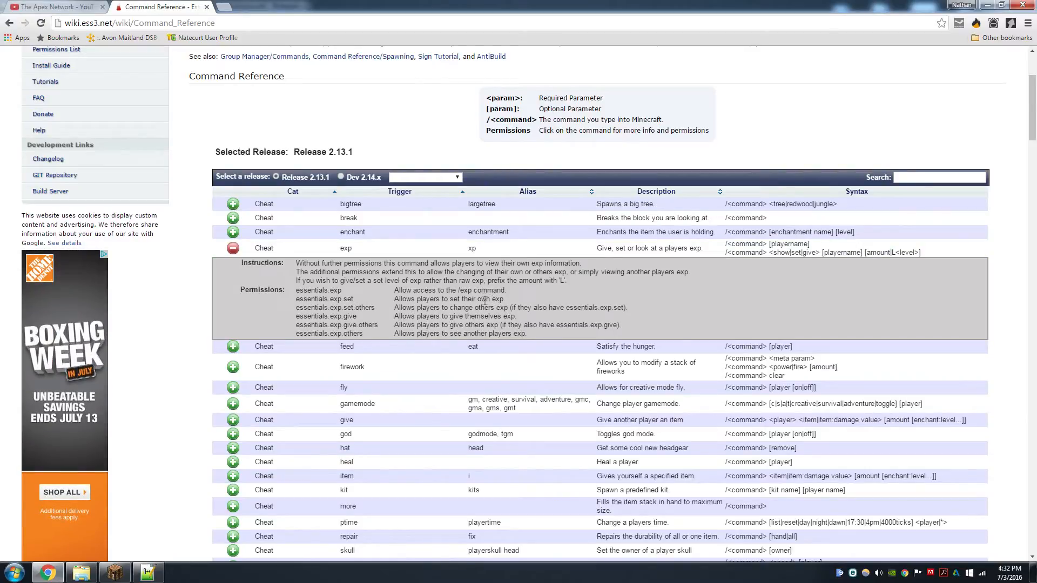
click(233, 248)
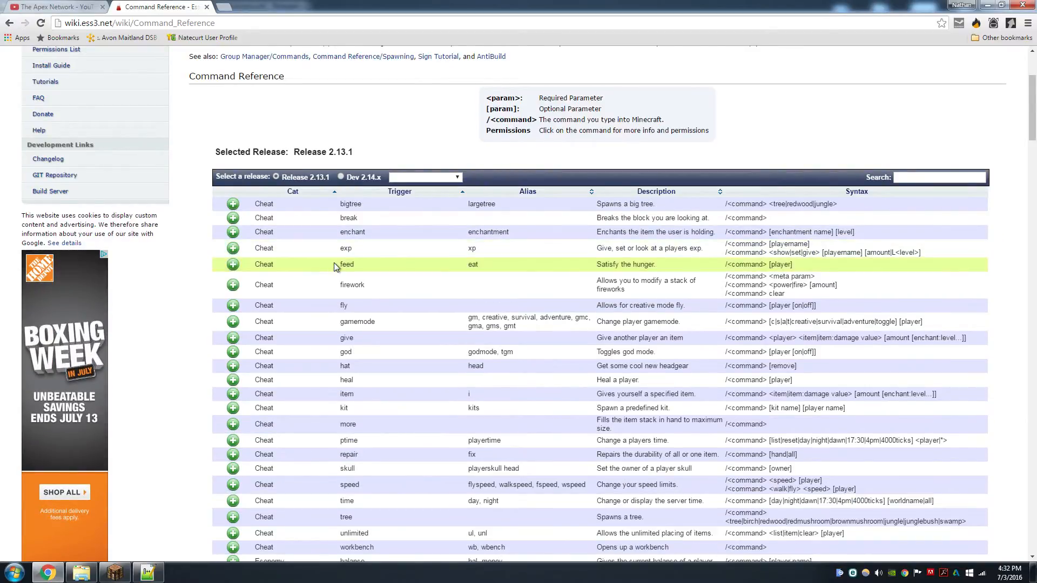
scroll(343, 270, up, 1)
scroll(291, 268, up, 2)
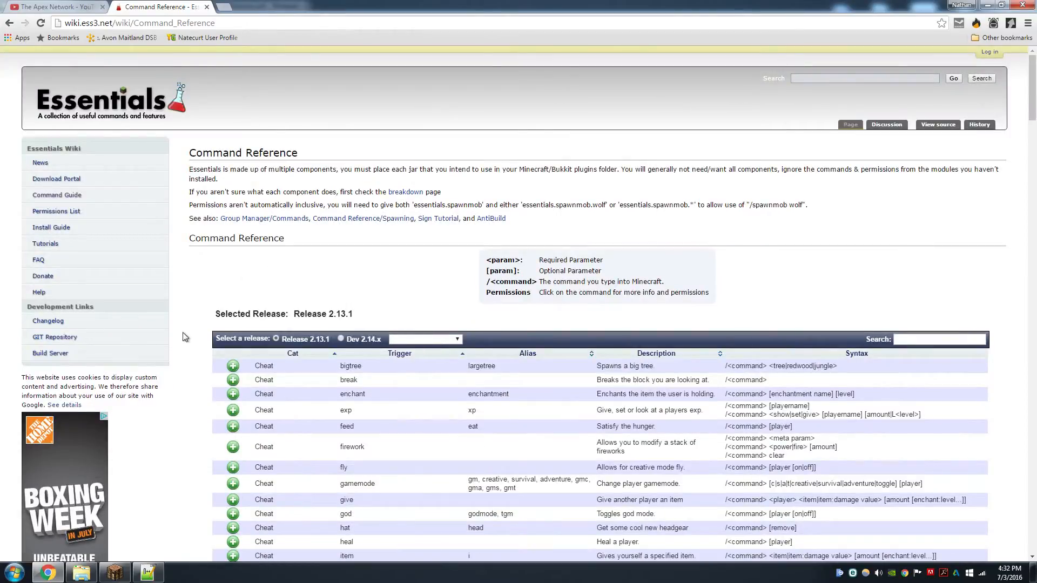
scroll(486, 267, down, 7)
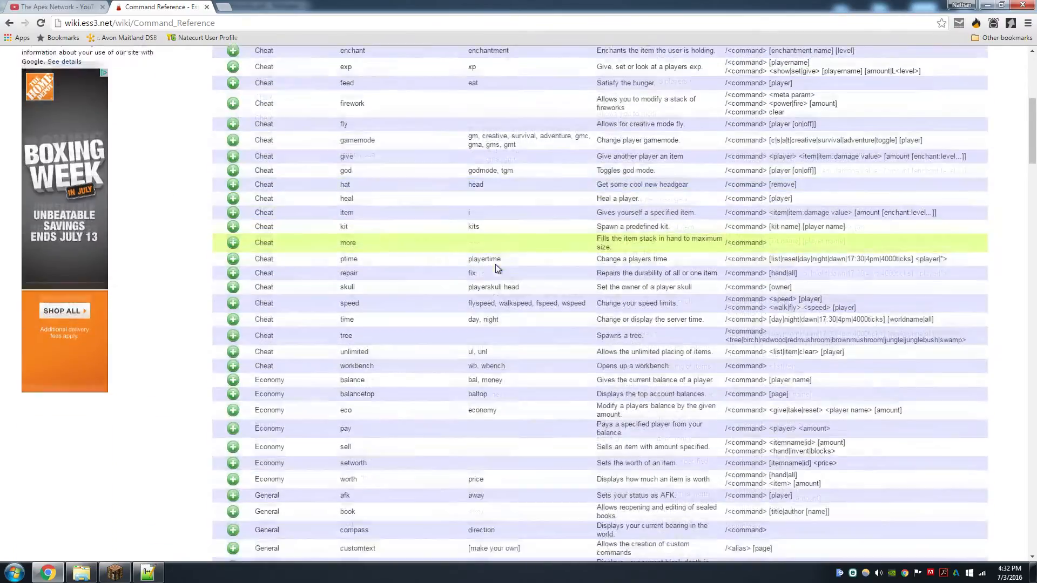
scroll(335, 292, down, 7)
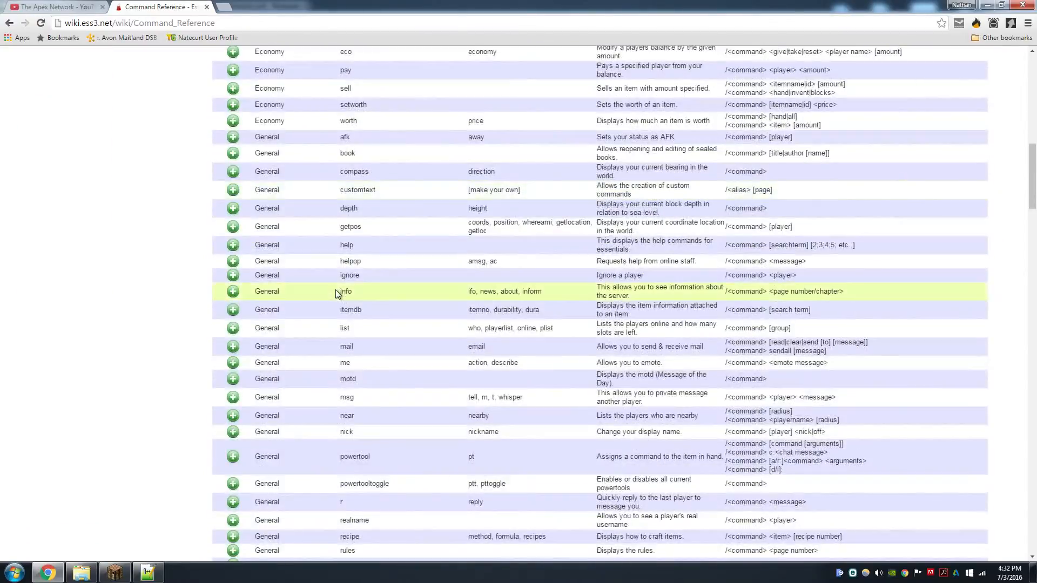
scroll(335, 293, down, 5)
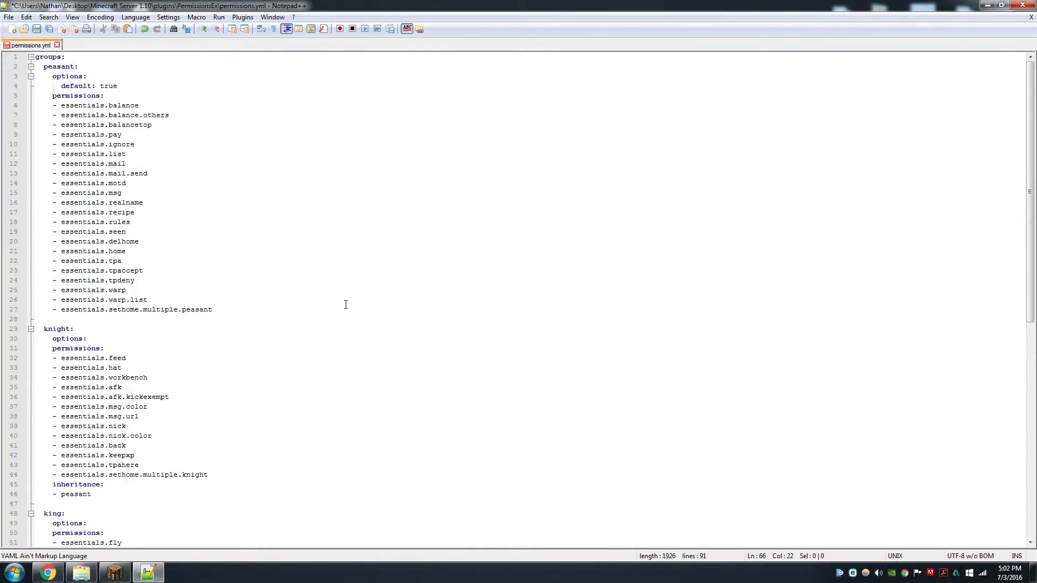
Step through the peasant group's permission lines from essentials.balance.others down to essentials.motd
scroll(345, 304, down, 14)
scroll(332, 305, up, 11)
scroll(225, 301, up, 3)
click(177, 116)
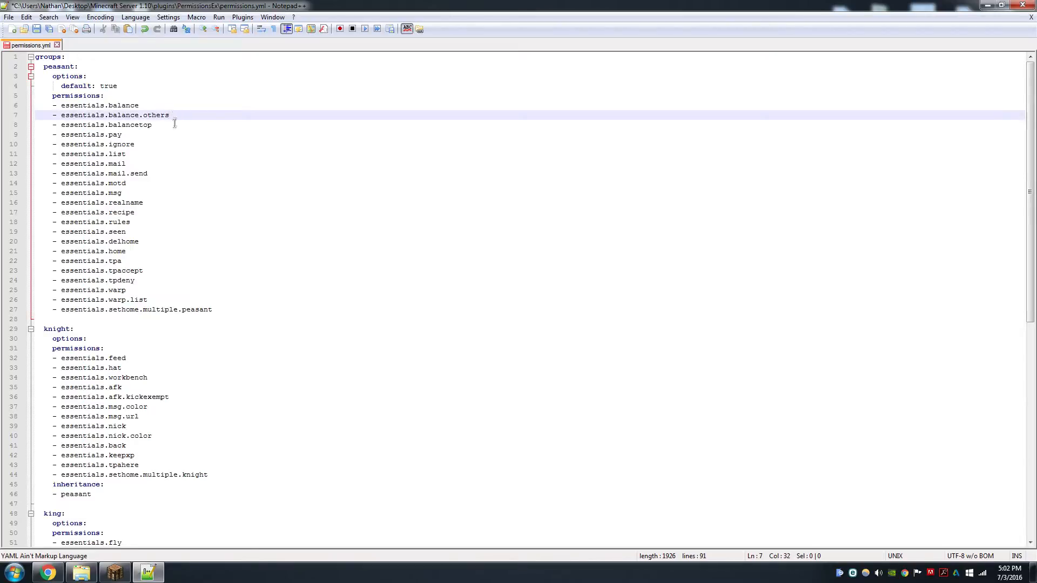
click(173, 126)
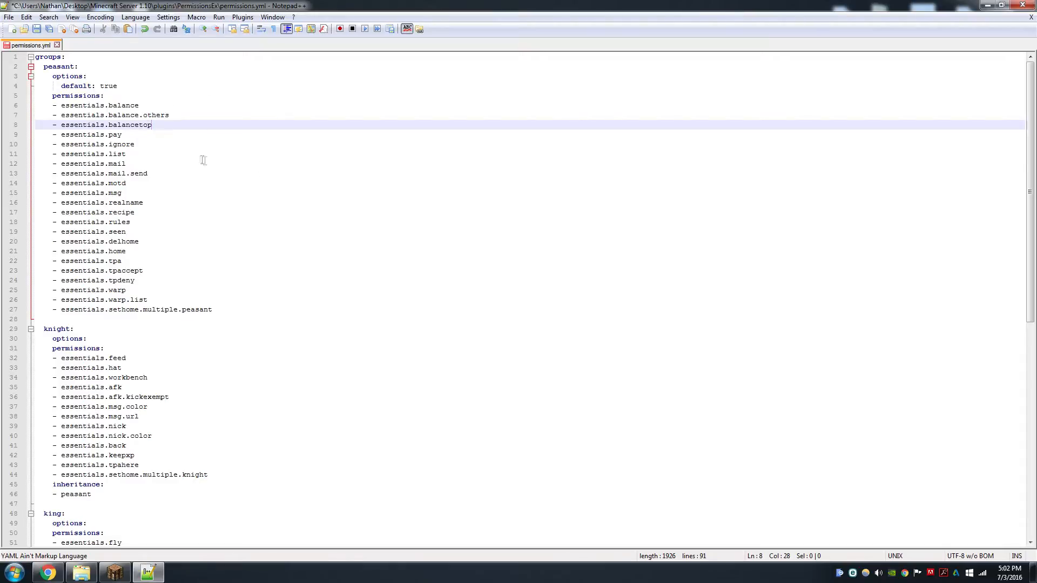
click(142, 133)
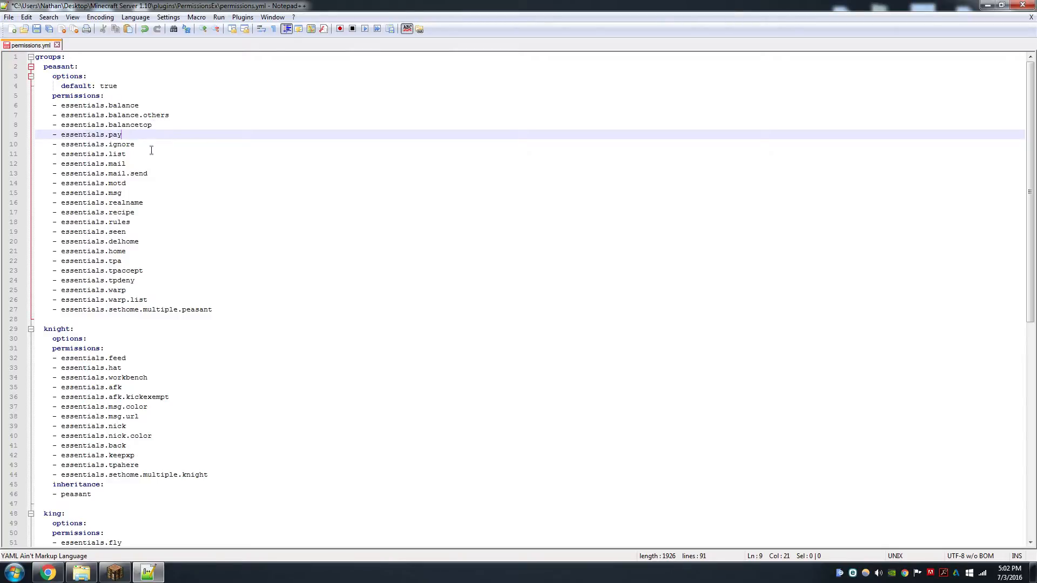
click(152, 146)
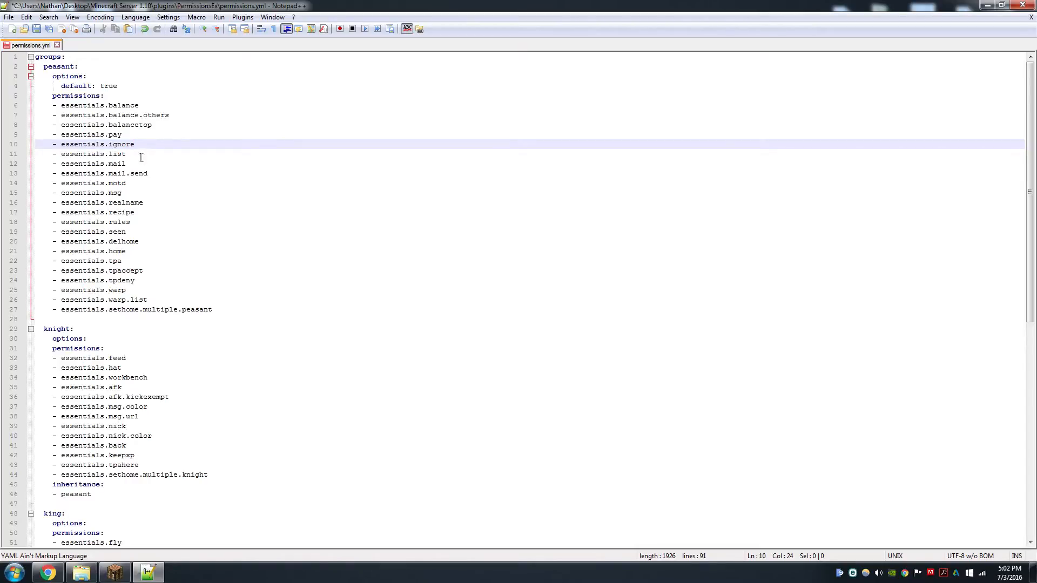
click(138, 155)
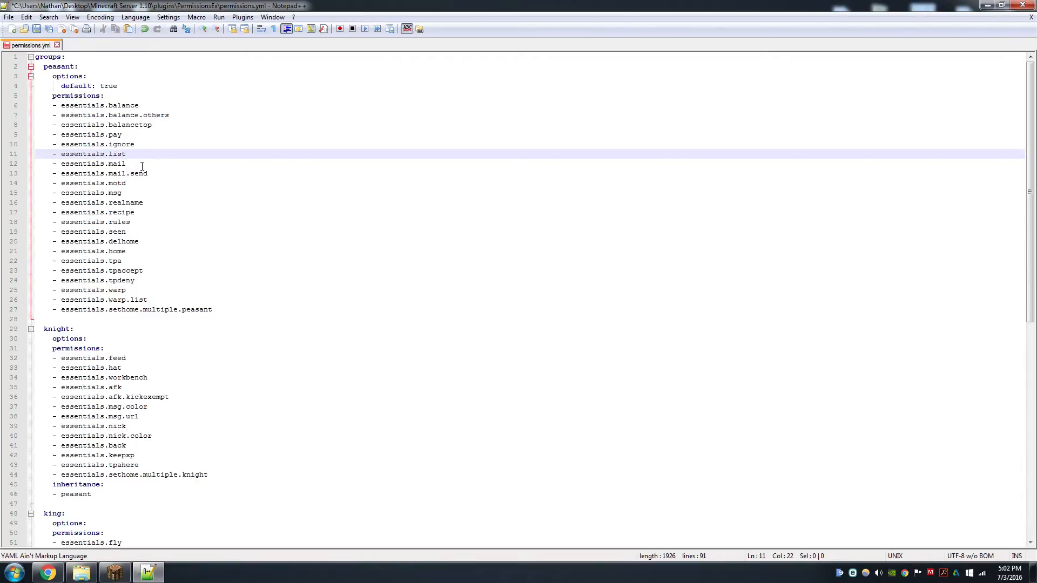
click(142, 166)
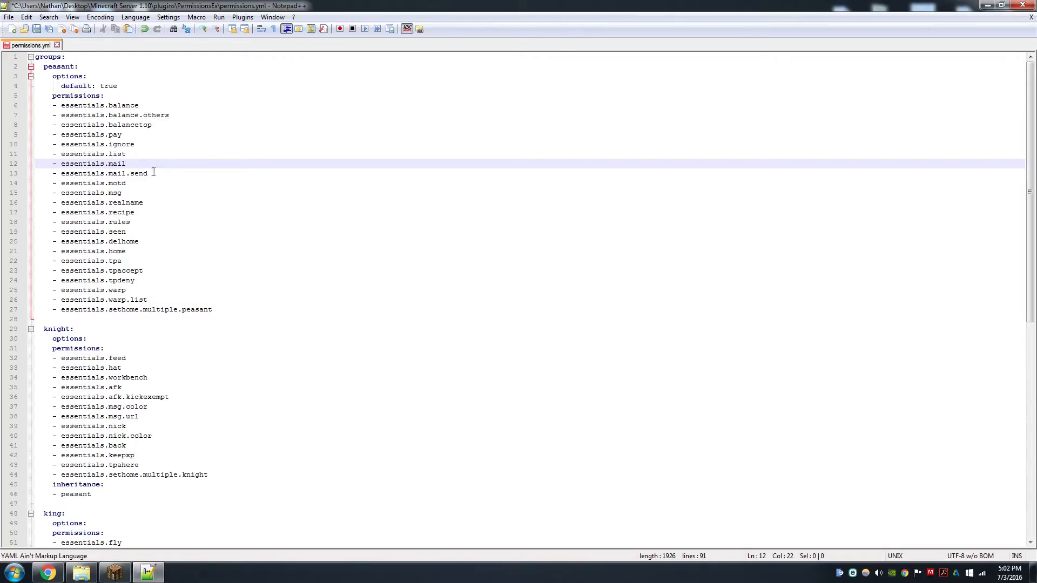
click(153, 173)
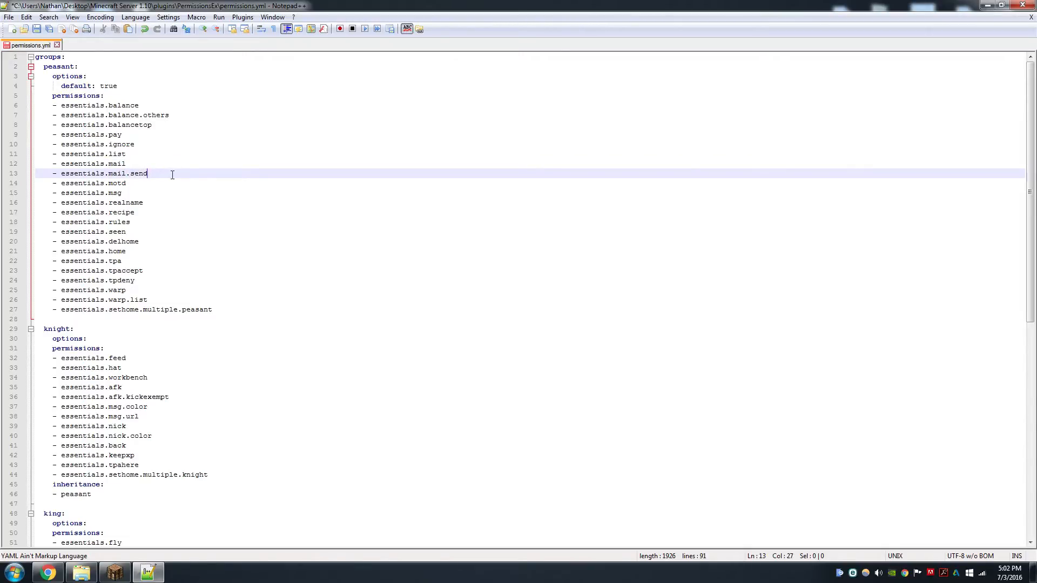
click(149, 184)
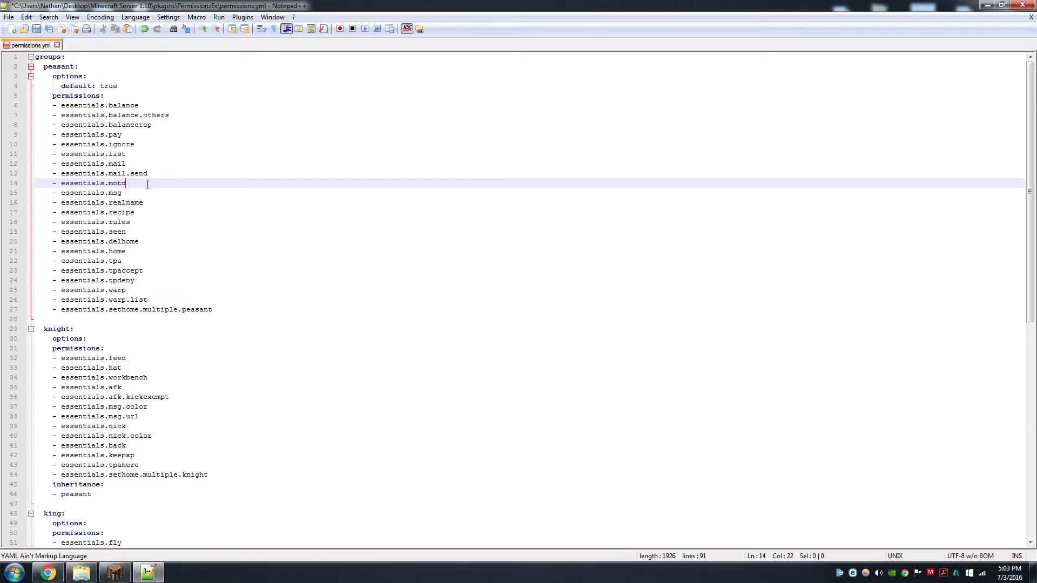
drag(127, 185, 61, 185)
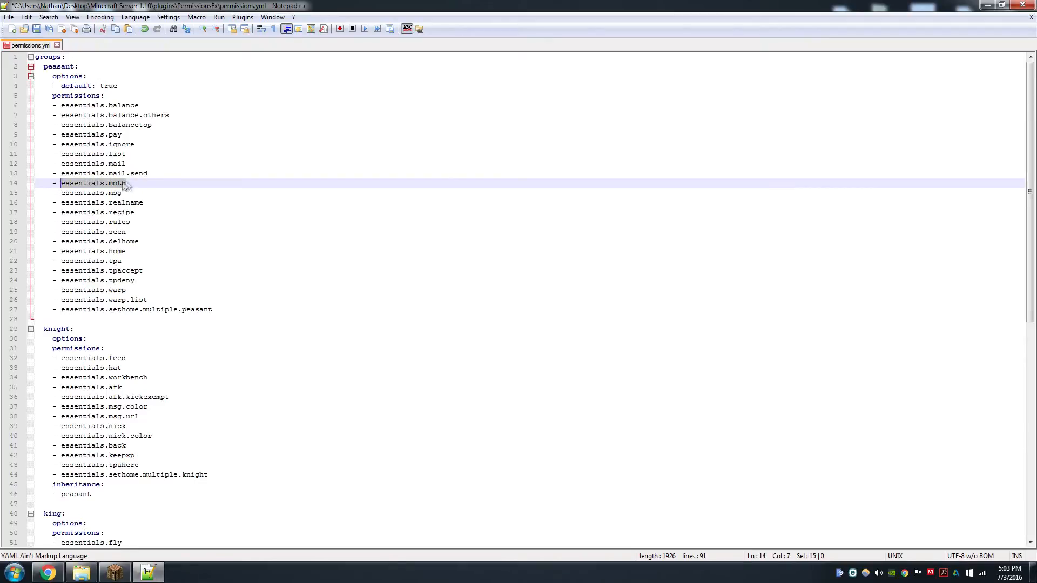
click(140, 183)
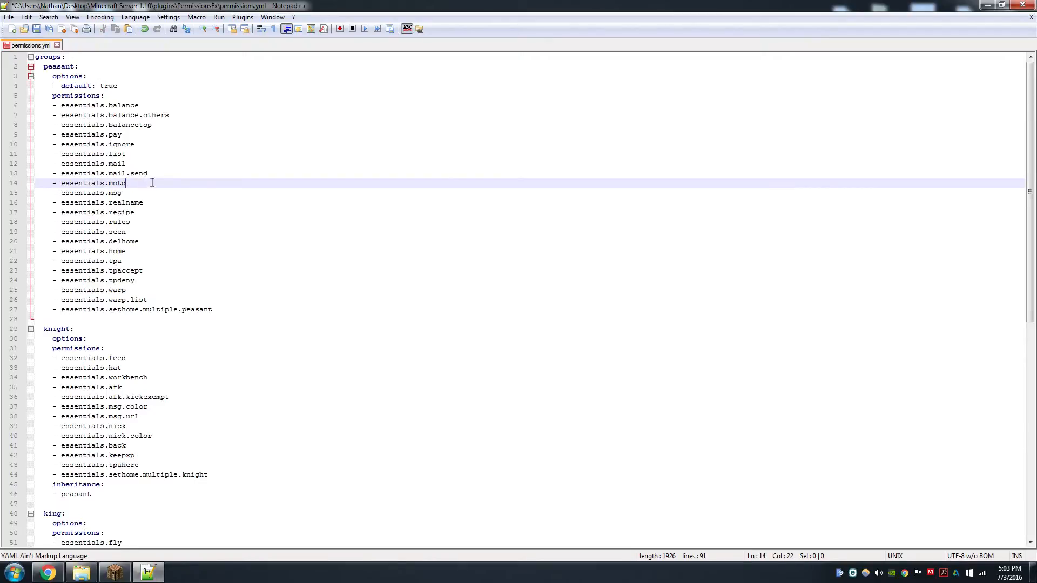
Step through the peasant group's remaining permission lines from essentials.msg to essentials.sethome.multiple.peasant
click(142, 197)
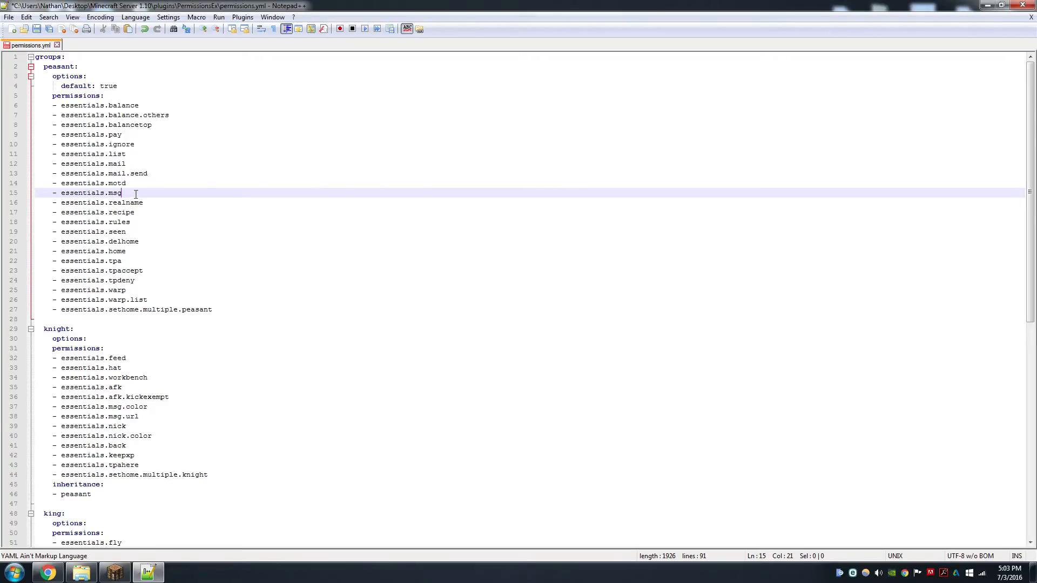
click(163, 201)
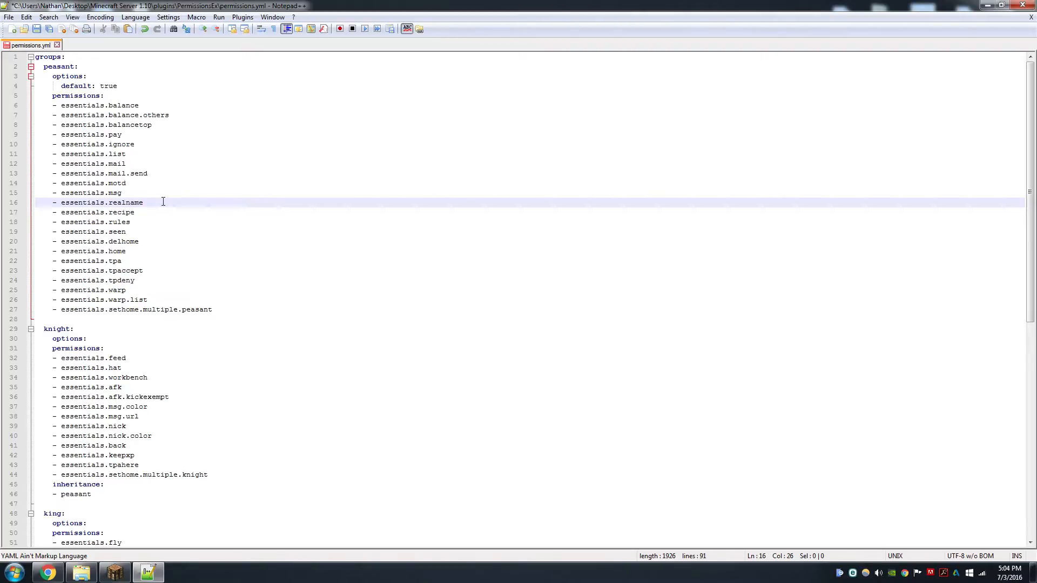
click(158, 213)
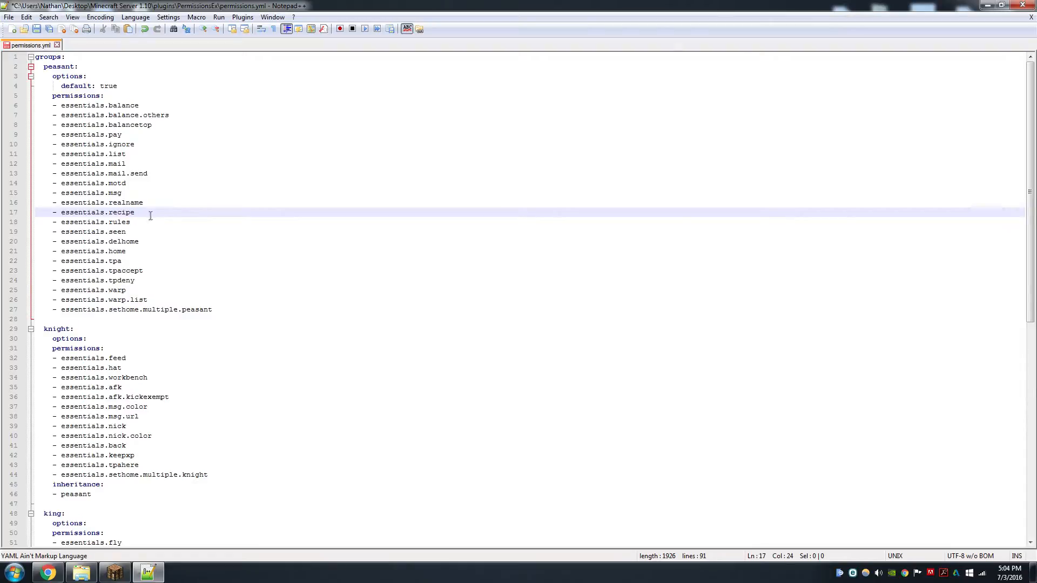
click(137, 222)
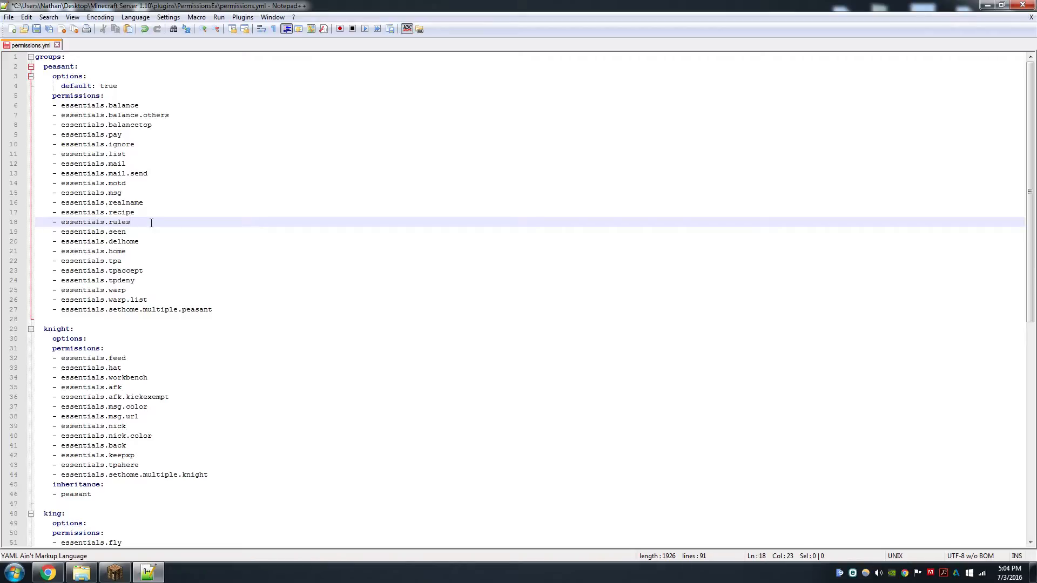
click(142, 230)
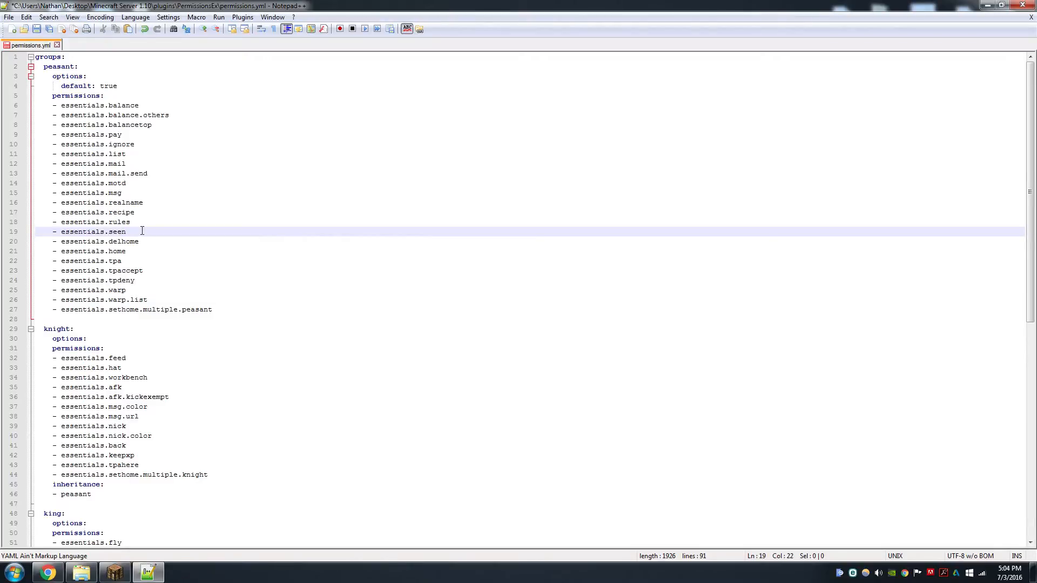
click(156, 242)
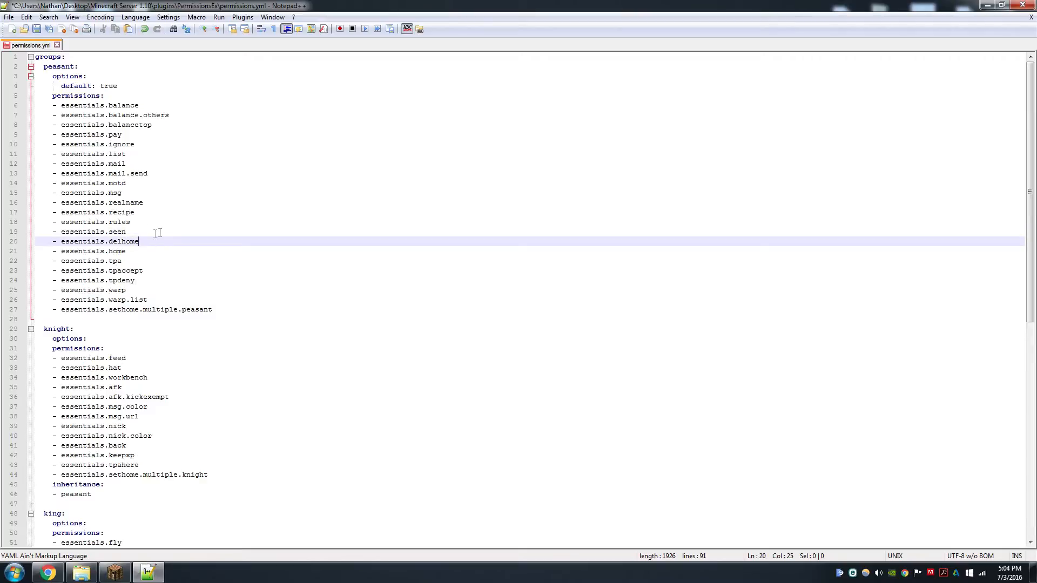
click(153, 252)
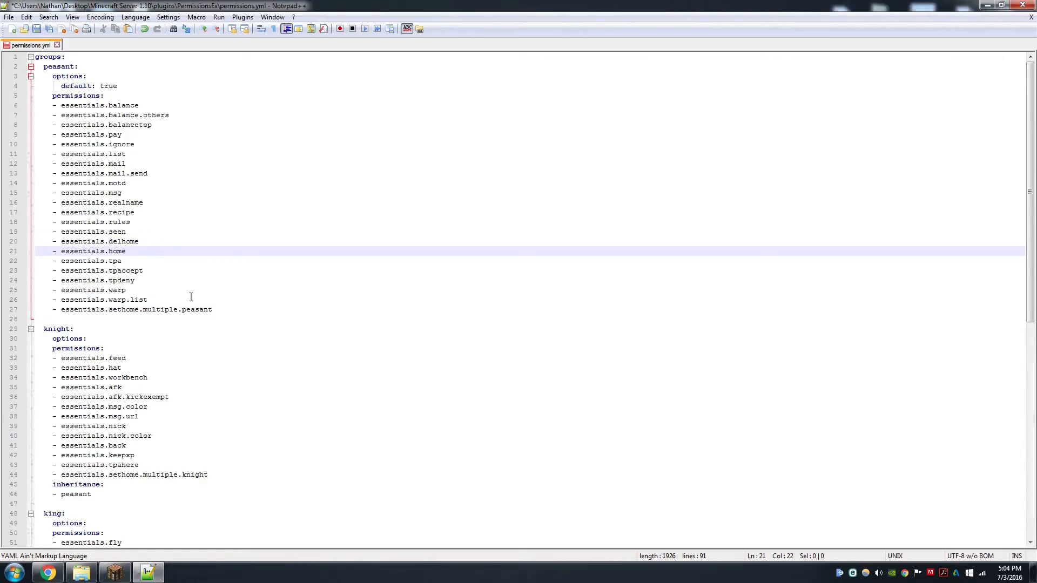
click(214, 310)
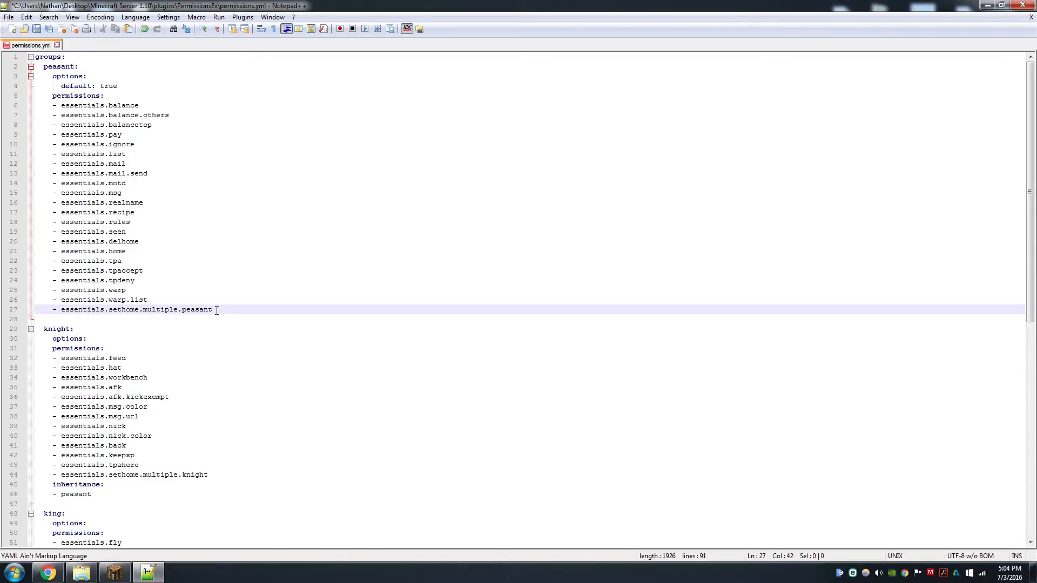
Scroll the file and revisit the peasant group's teleport permissions tpa, tpaccept and tpdeny
scroll(220, 308, down, 5)
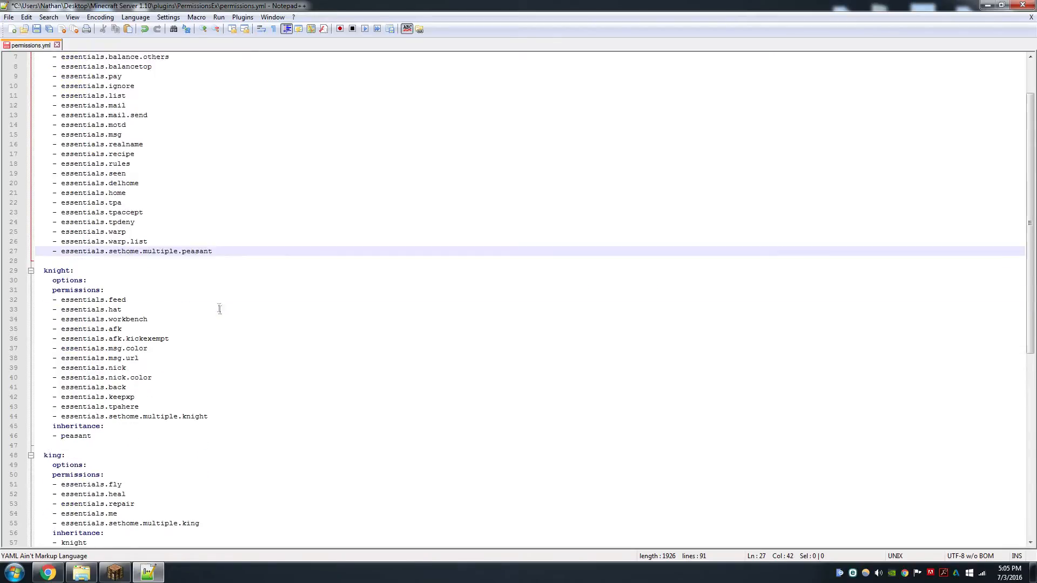
scroll(194, 432, down, 1)
scroll(190, 432, up, 4)
click(128, 203)
click(146, 213)
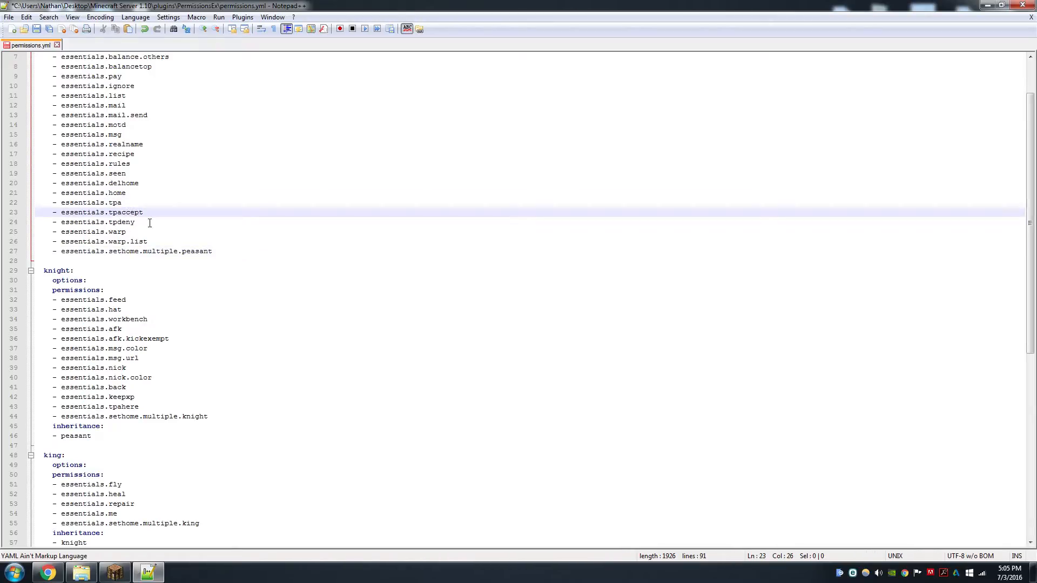
click(150, 223)
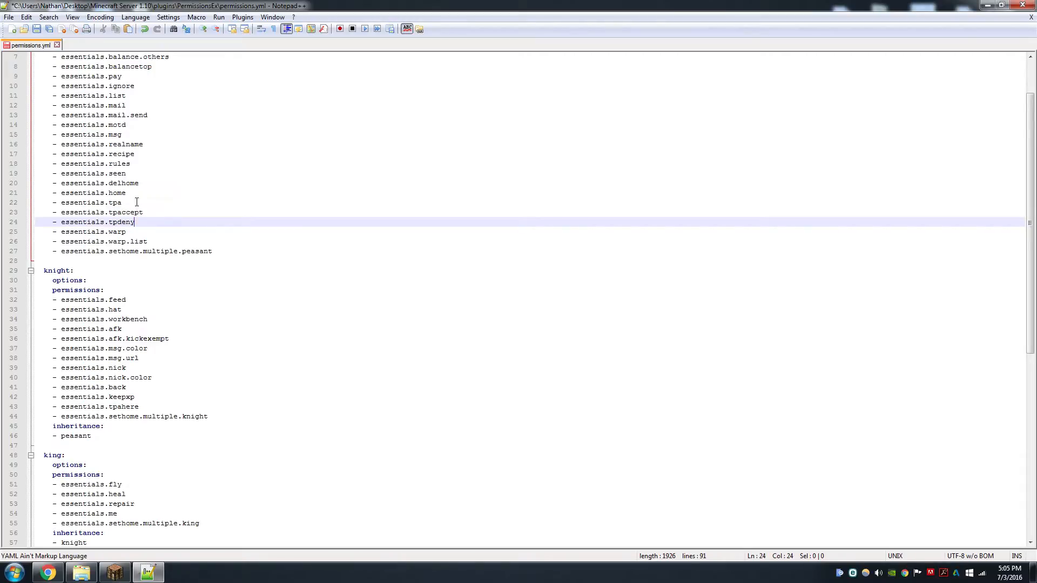
click(137, 202)
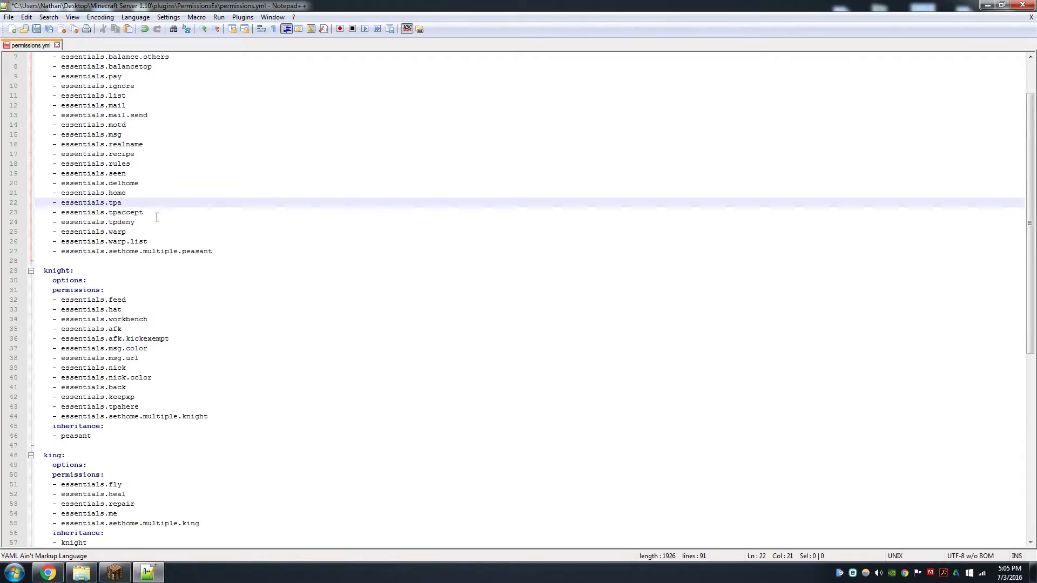
Step through the peasant group's permission lines from essentials.tpaccept down to essentials.warp.list
click(157, 218)
key(Down)
key(Down)
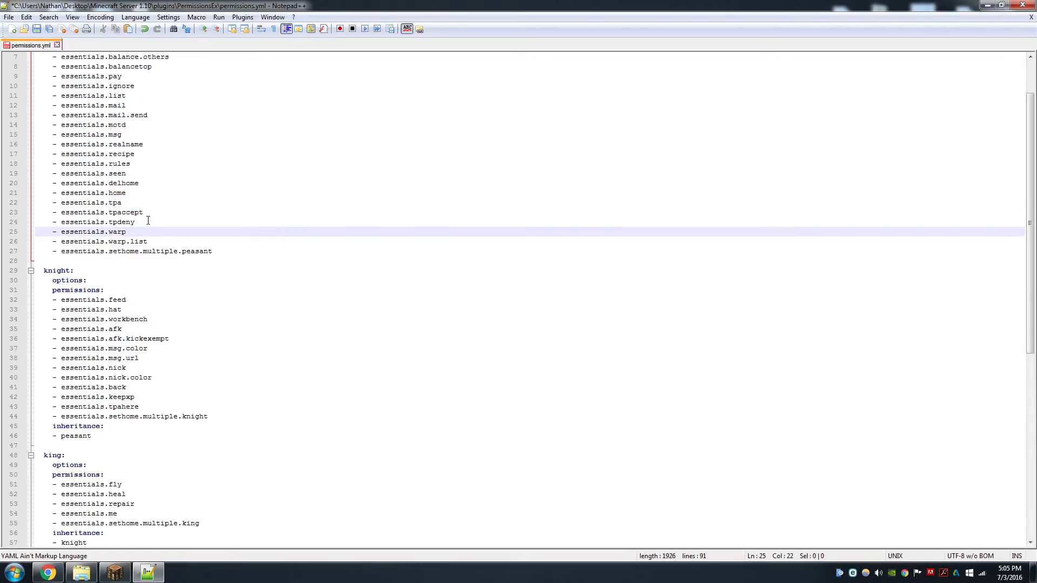
click(148, 221)
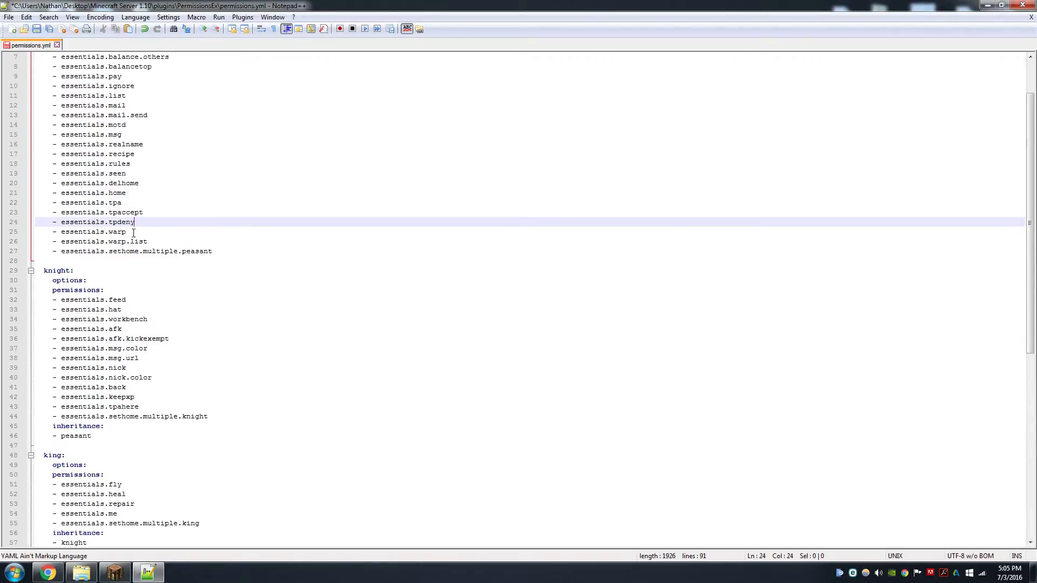
click(134, 231)
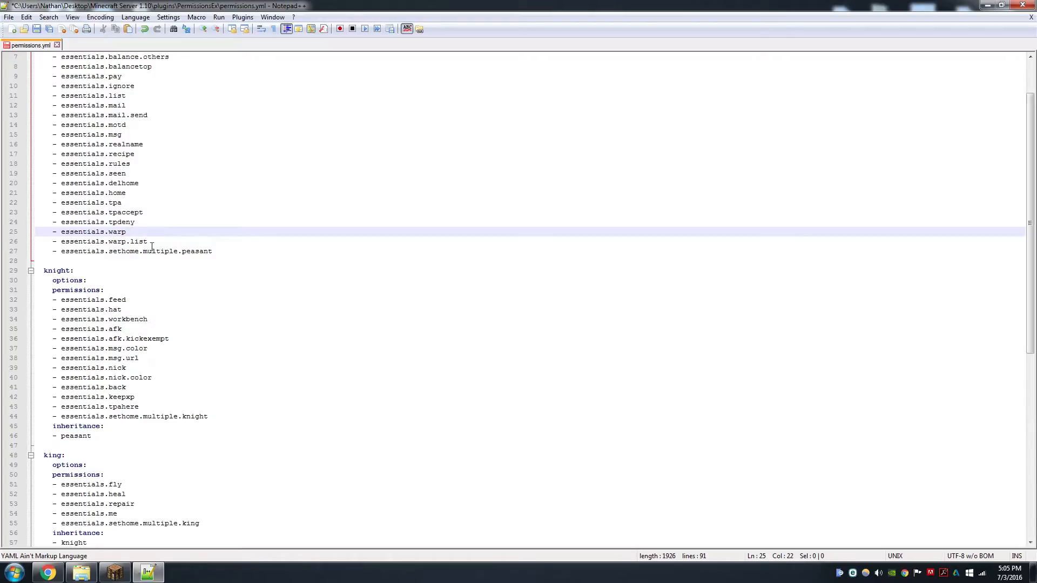
click(154, 243)
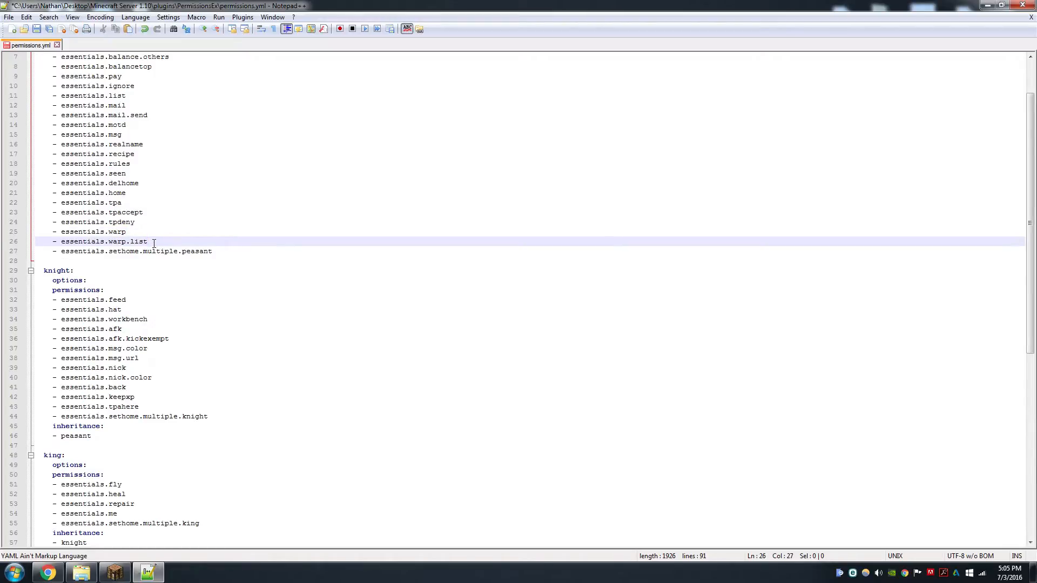
Highlight the peasant group's permission list from essentials.balance.others to essentials.warp to review it
scroll(216, 270, up, 2)
drag(227, 290, 136, 117)
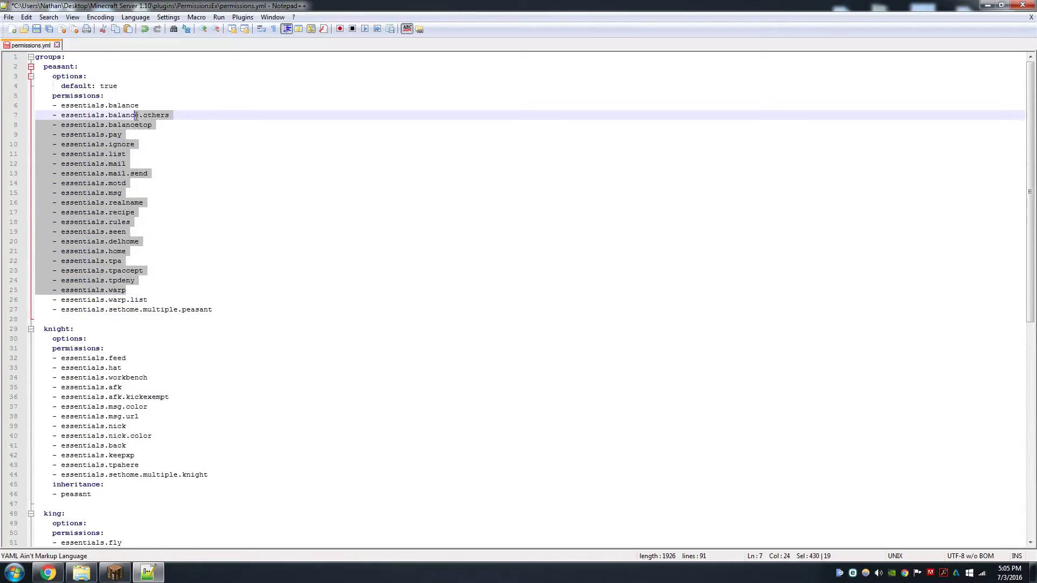
click(137, 96)
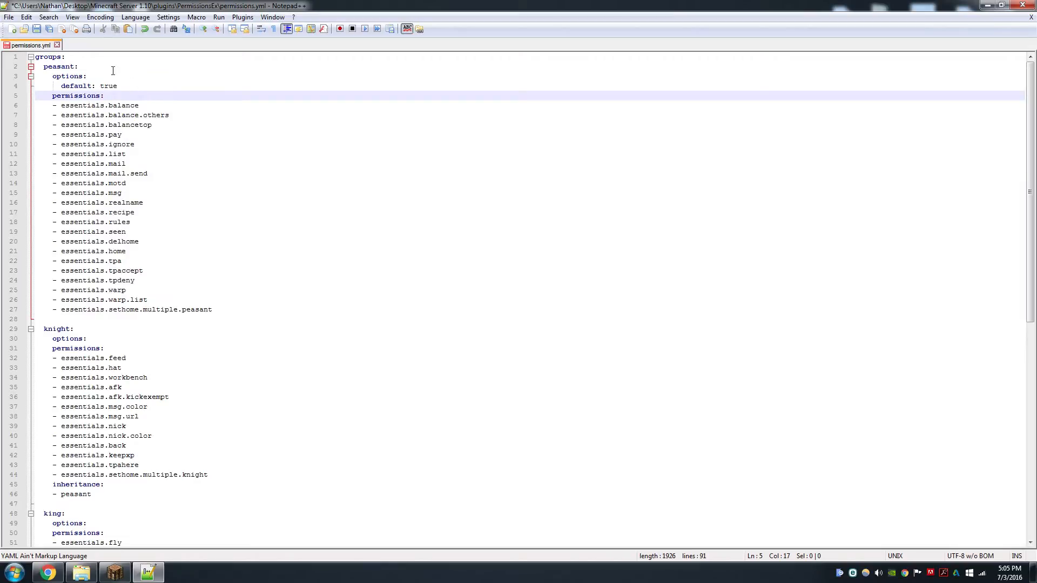
click(146, 105)
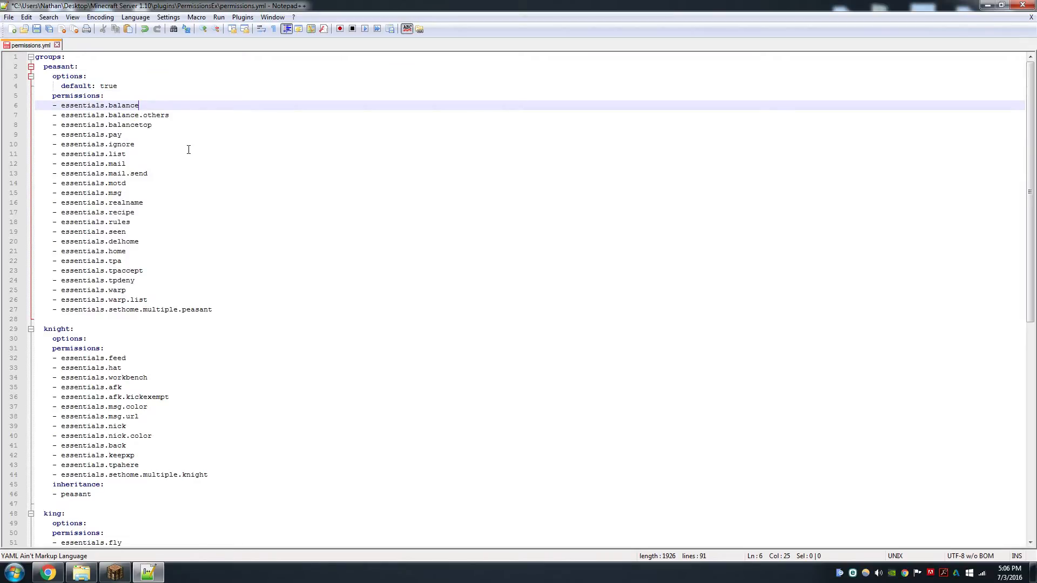
drag(242, 311, 130, 105)
click(169, 173)
scroll(227, 275, down, 7)
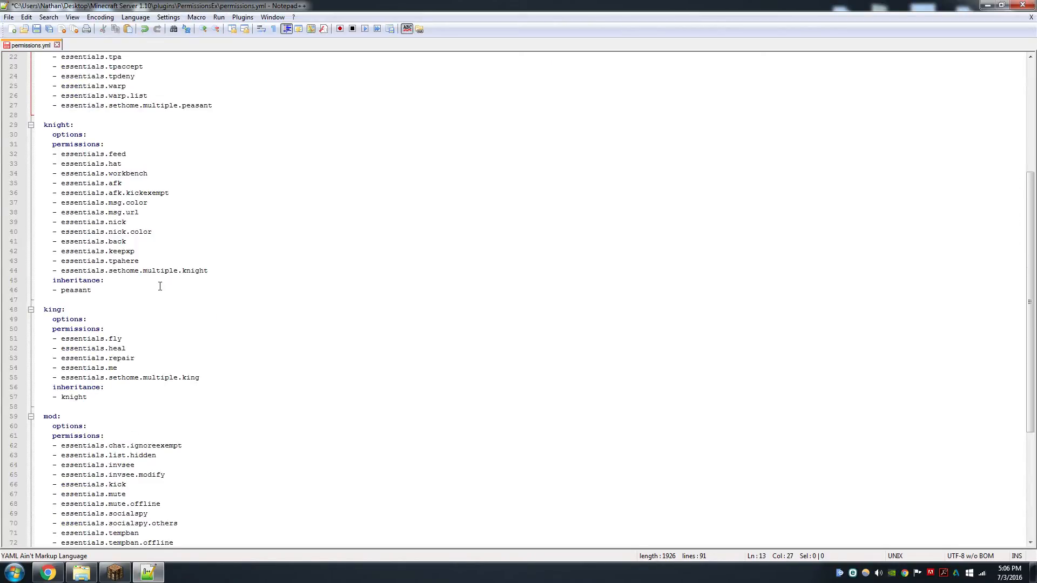
Step through the knight group's permissions from essentials.feed down to essentials.afk.kickexempt
drag(140, 156, 118, 155)
click(131, 163)
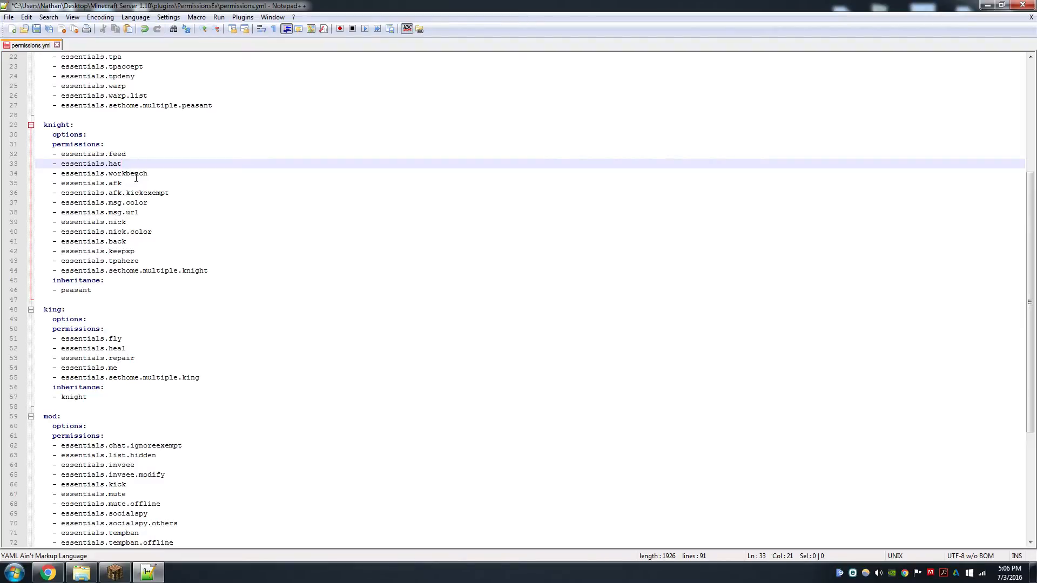
click(144, 153)
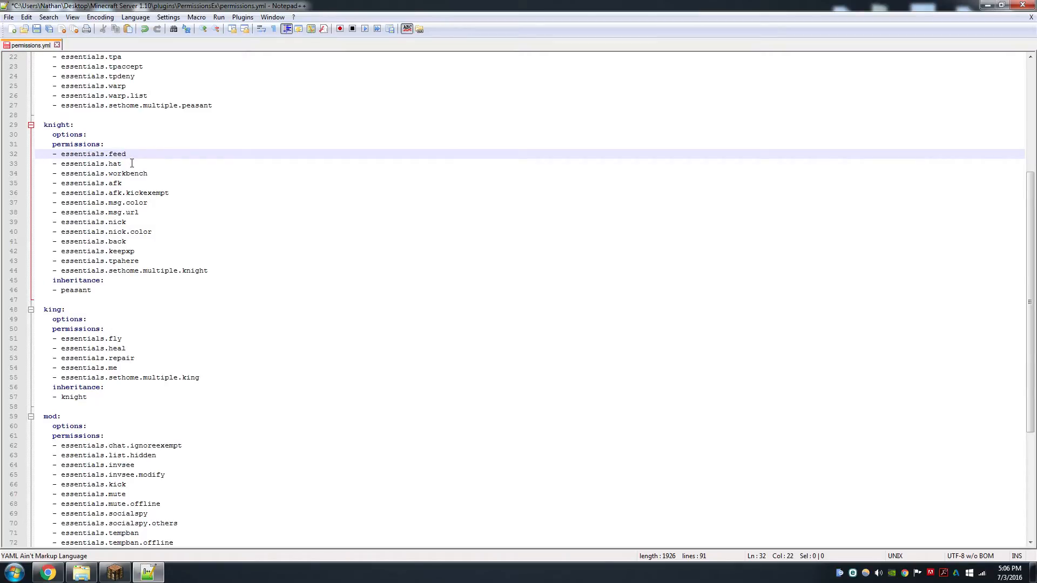
click(132, 164)
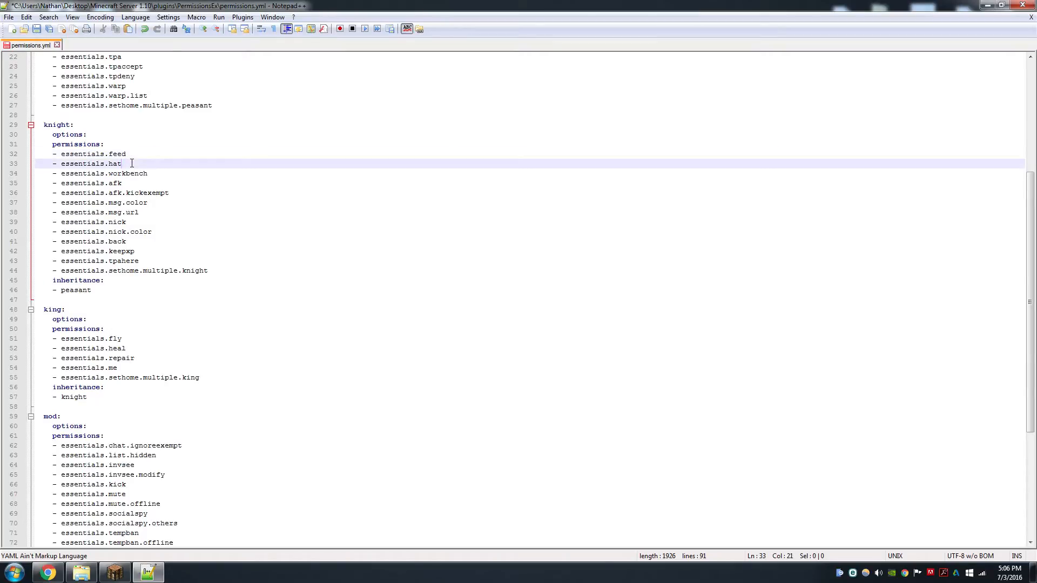
click(157, 175)
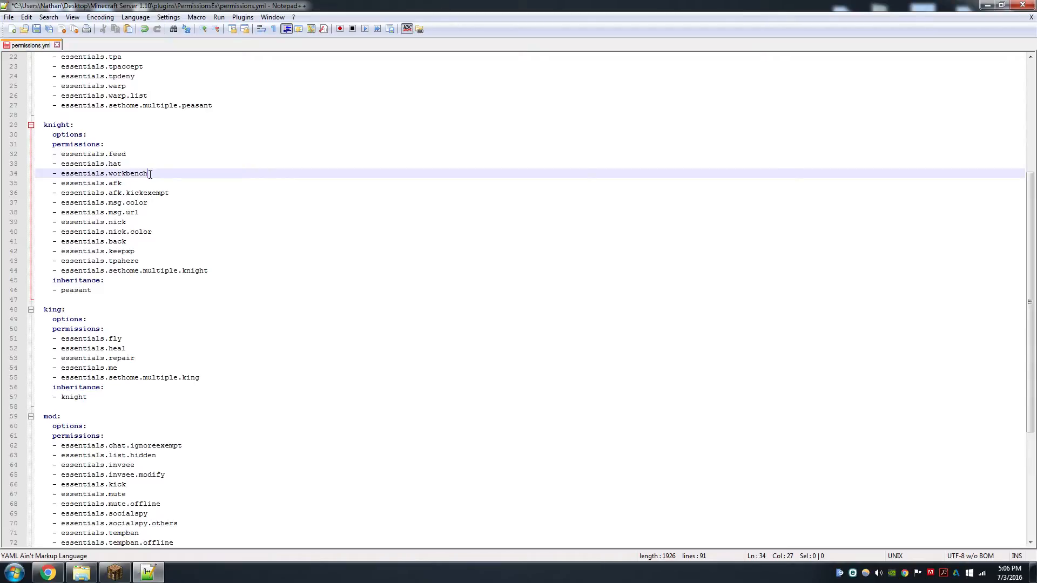
click(132, 182)
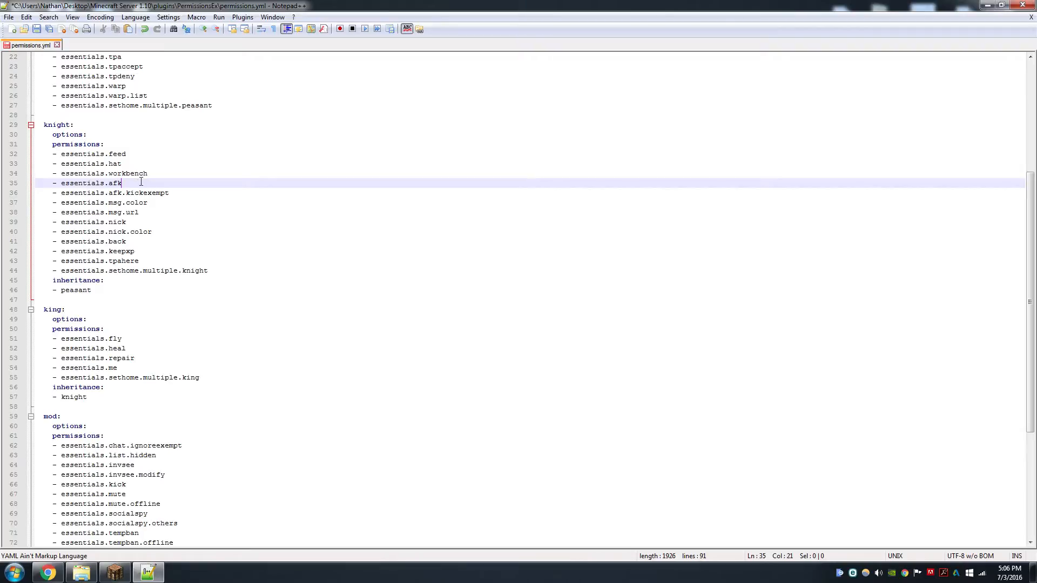
click(181, 192)
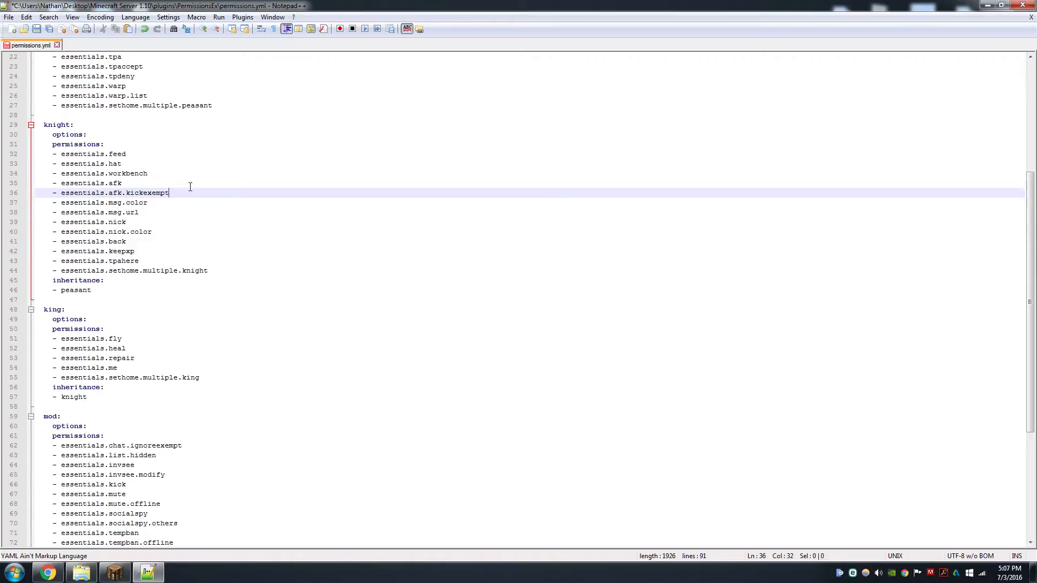
Review the knight group's essentials.msg.color and essentials.msg.url permission lines
scroll(190, 187, up, 5)
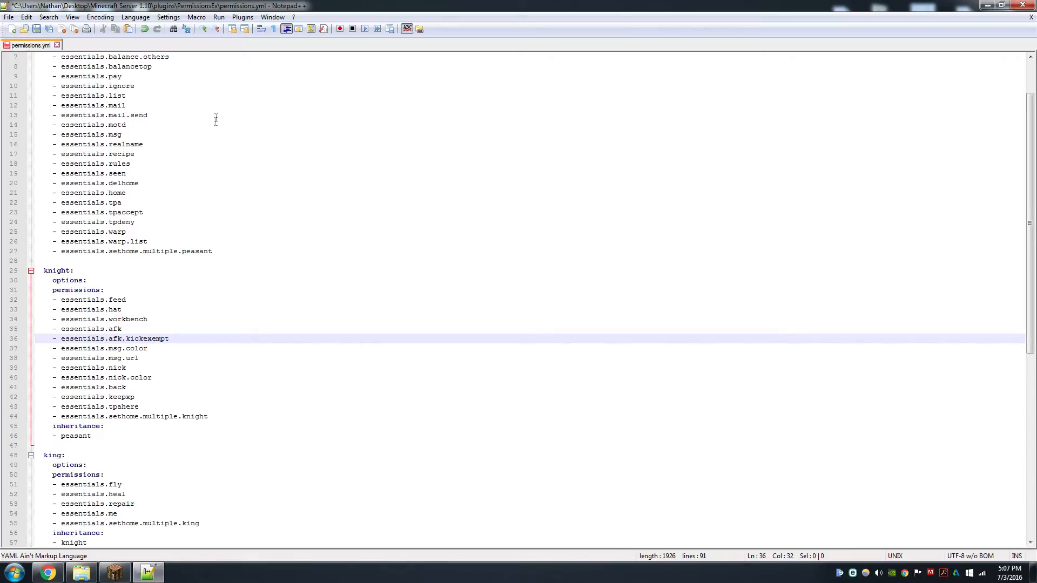
scroll(219, 111, down, 2)
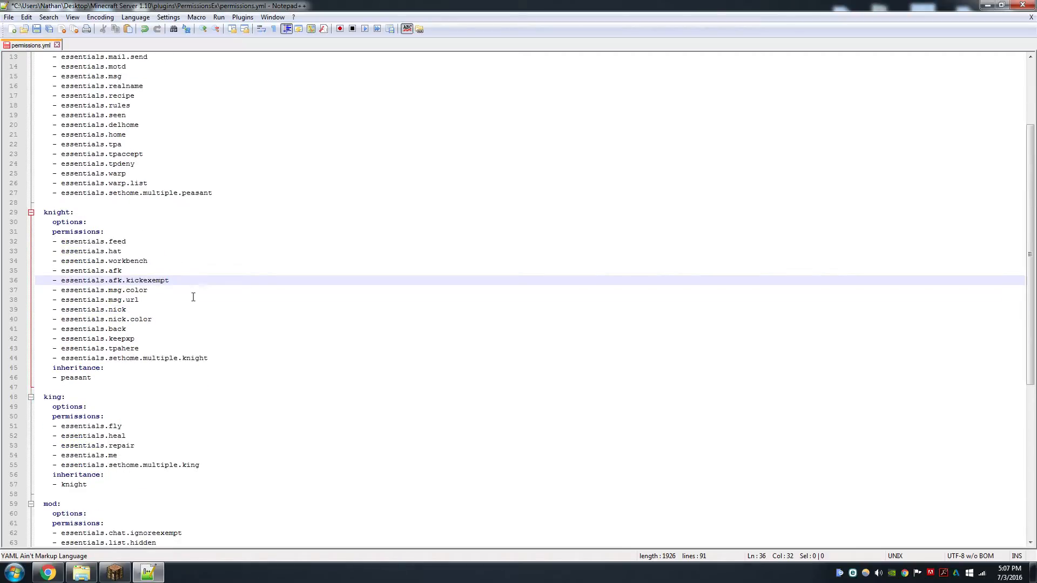
scroll(191, 294, down, 1)
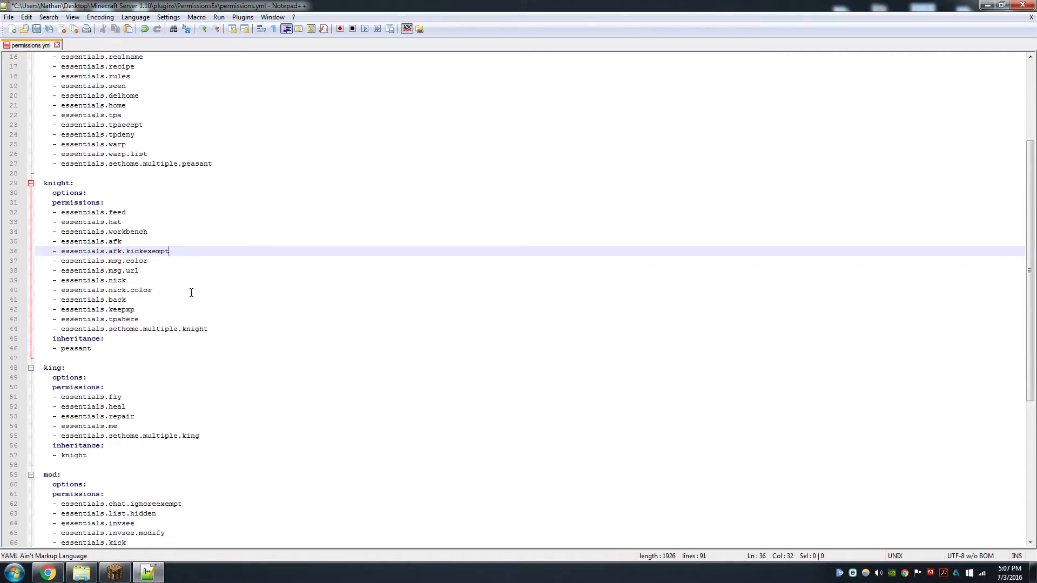
click(162, 261)
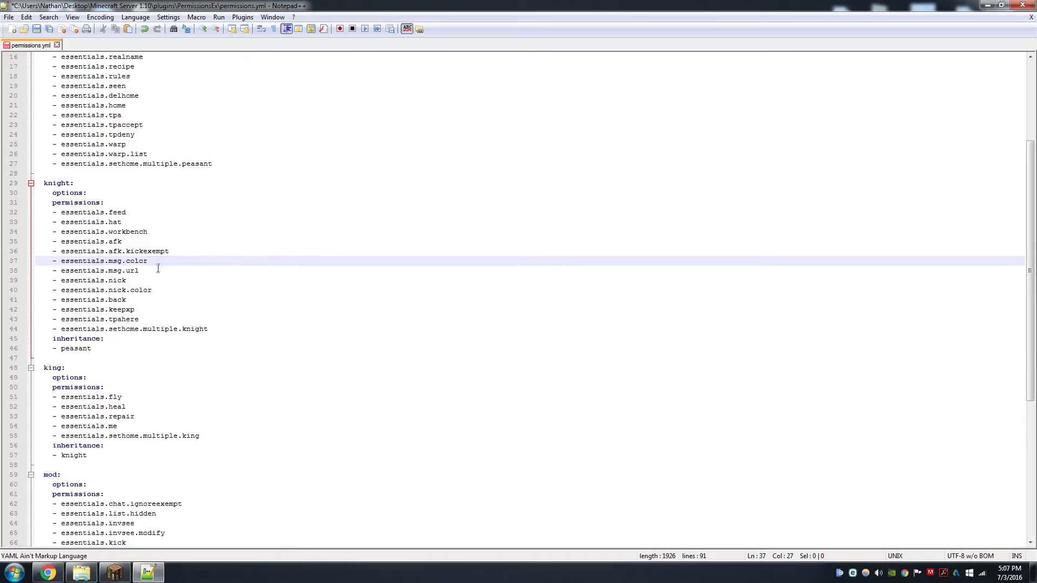
click(161, 270)
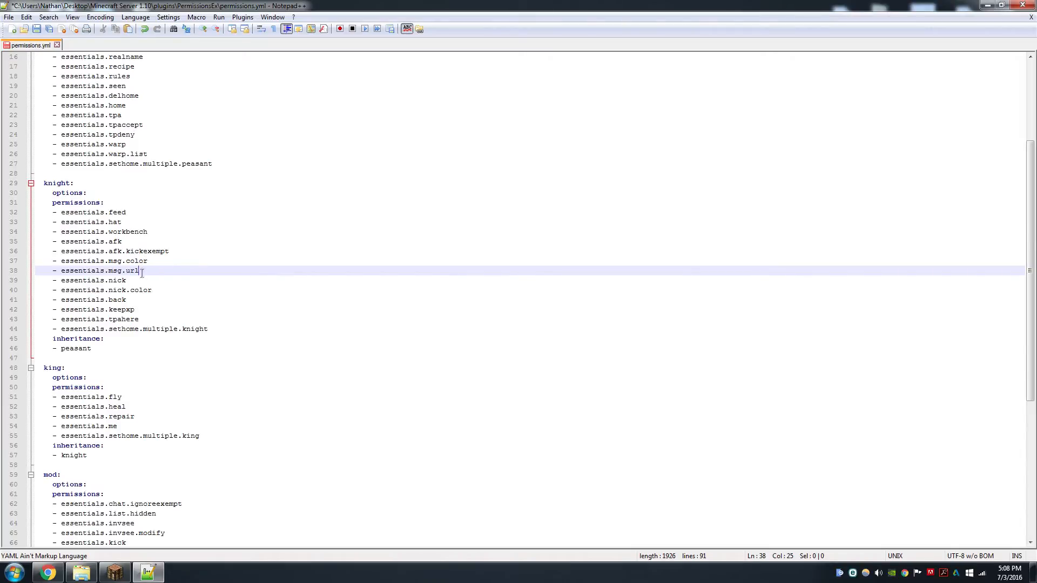
drag(140, 273, 55, 275)
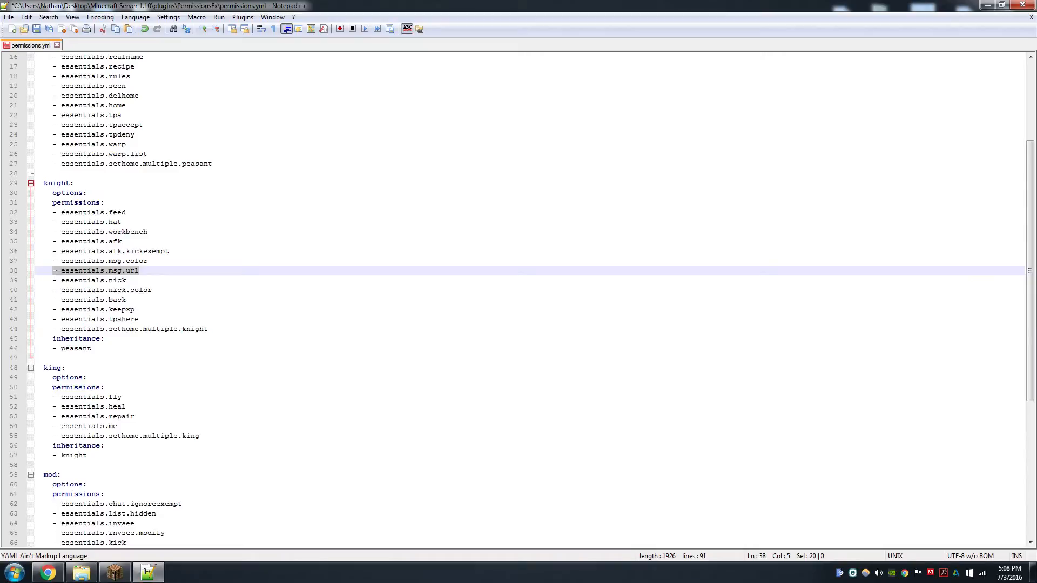
click(146, 269)
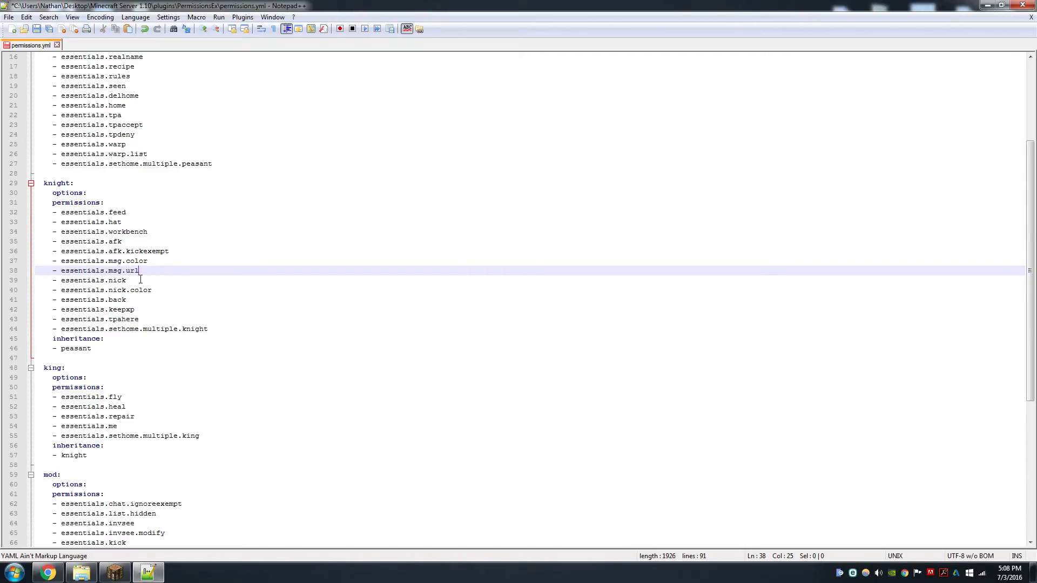
Step through the knight group's permissions from essentials.nick down to essentials.tpahere
click(140, 279)
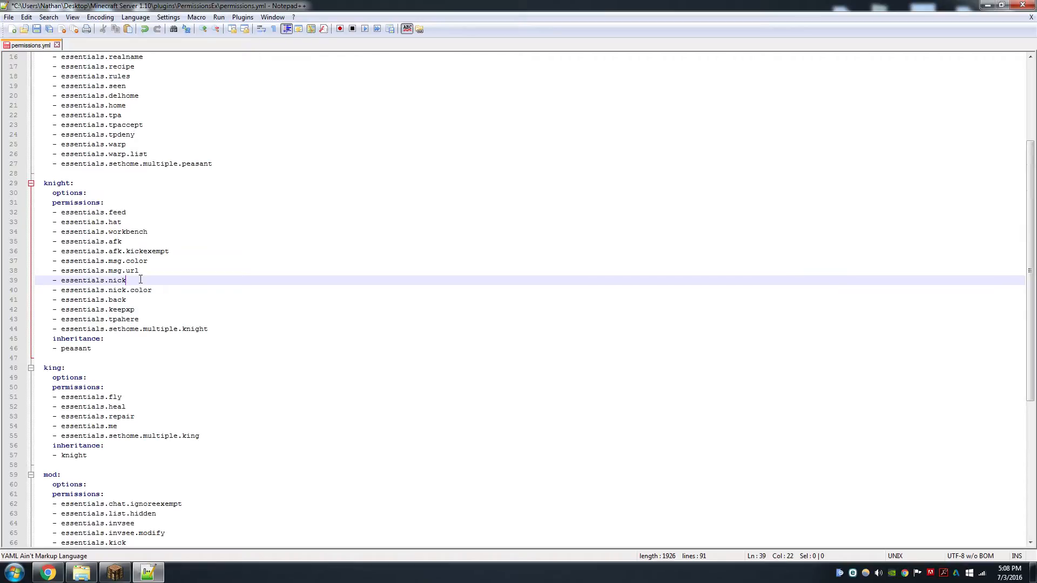
click(164, 290)
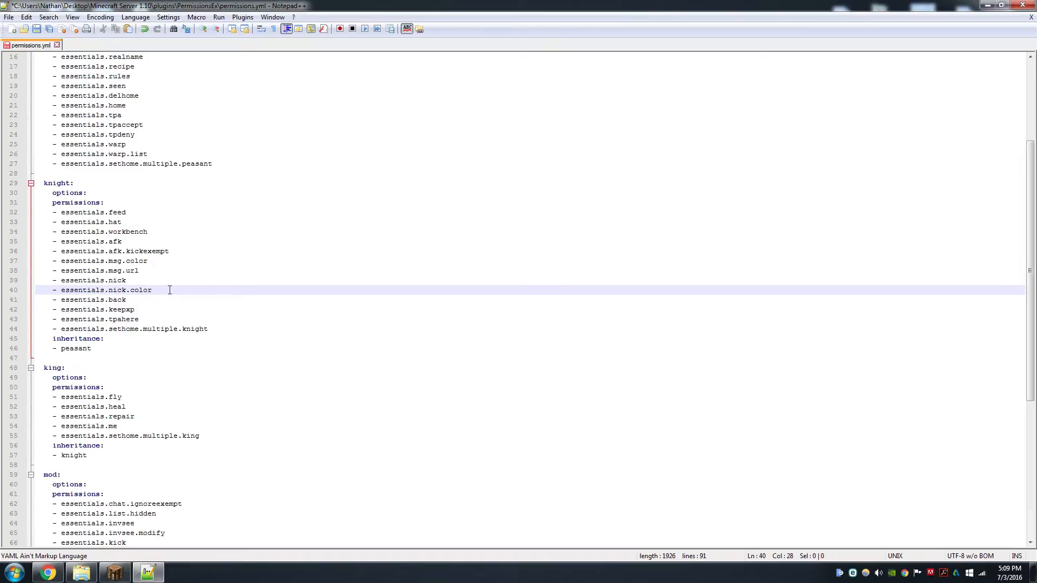
click(148, 299)
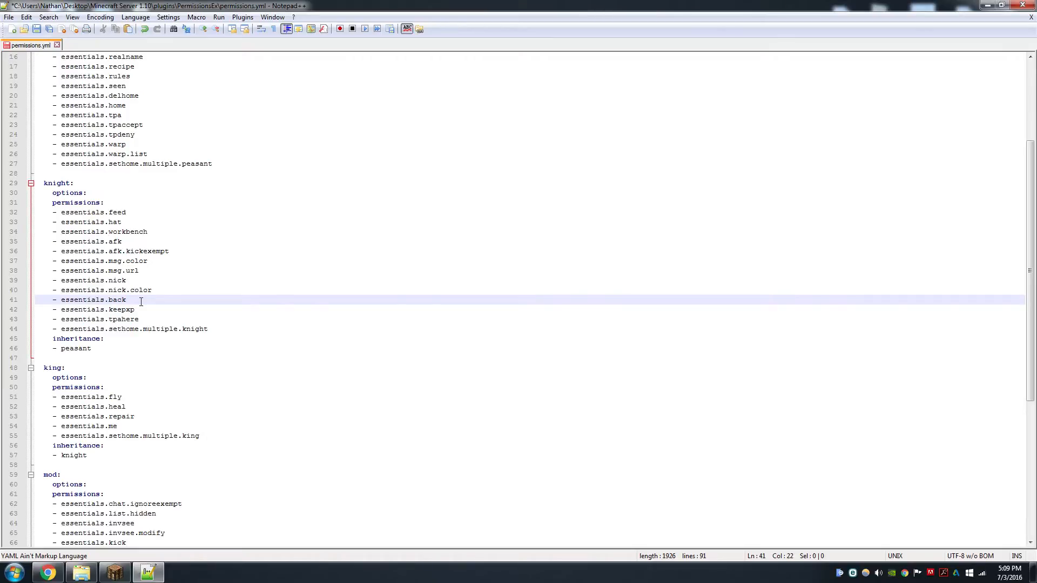
click(144, 309)
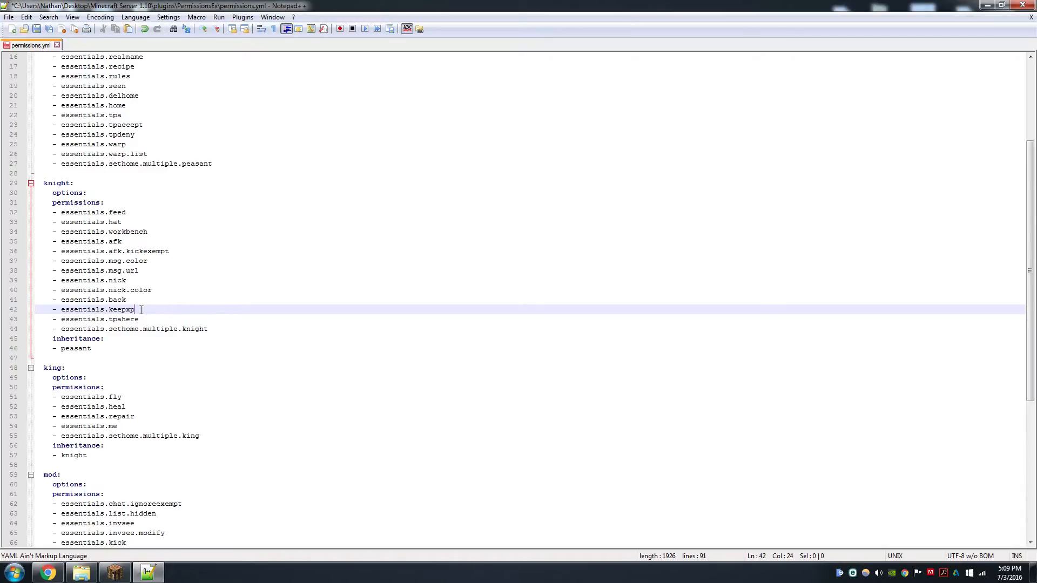
click(149, 321)
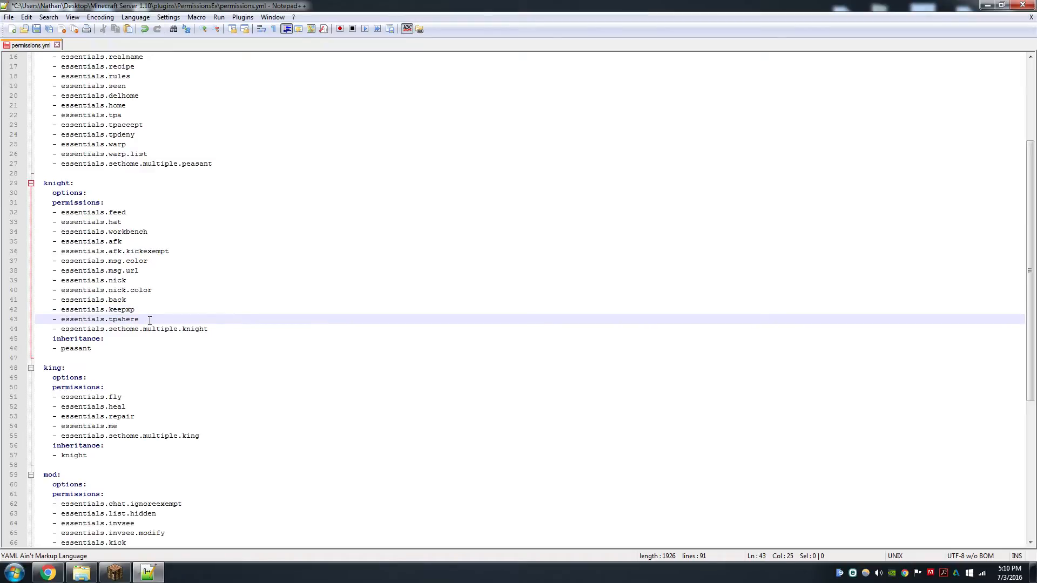
Examine the knight group's essentials.sethome.multiple.knight line and its inheritance from peasant
scroll(108, 256, up, 2)
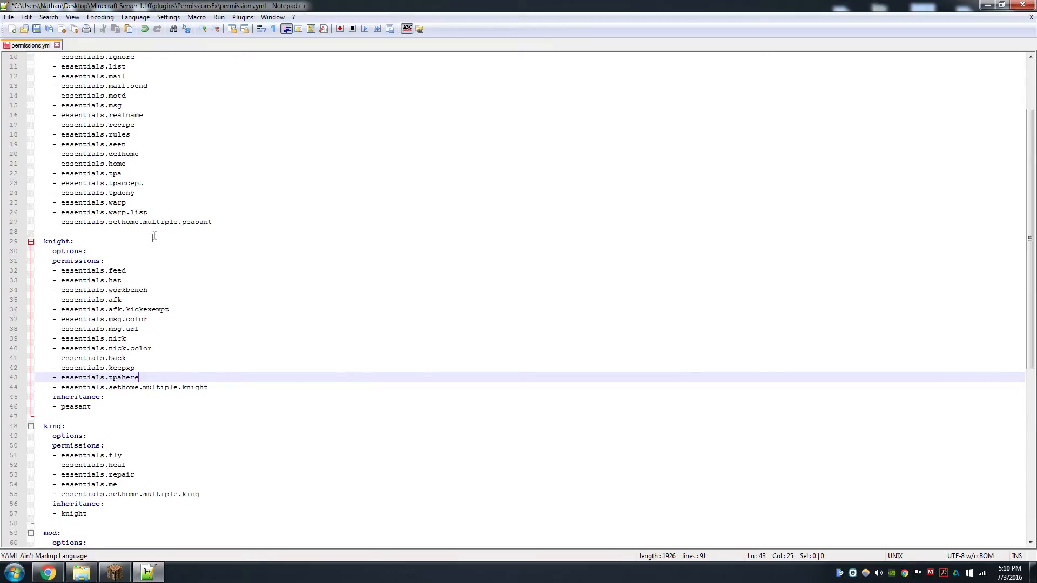
scroll(200, 366, down, 1)
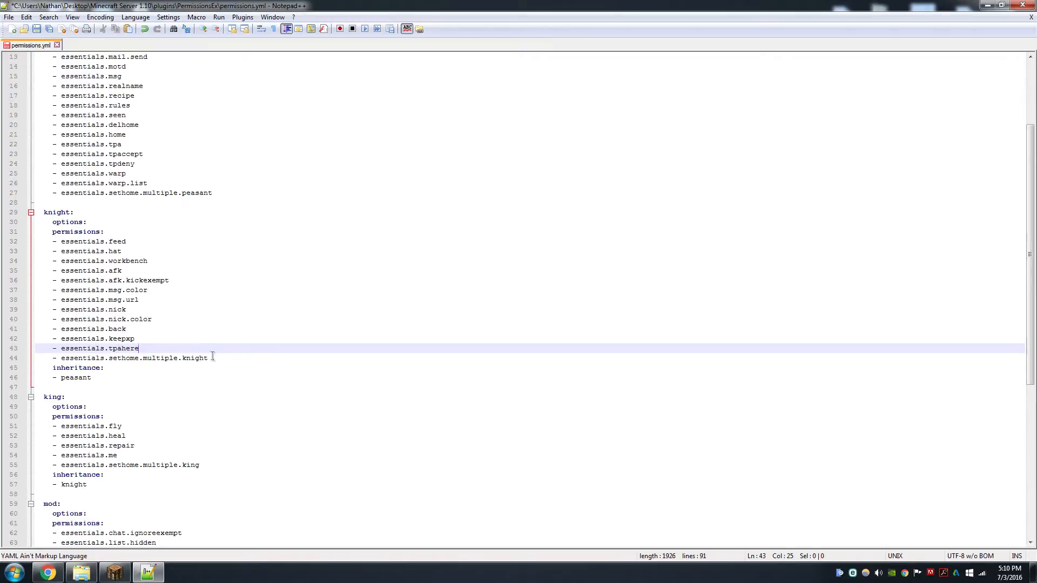
drag(223, 359, 106, 358)
scroll(178, 348, down, 1)
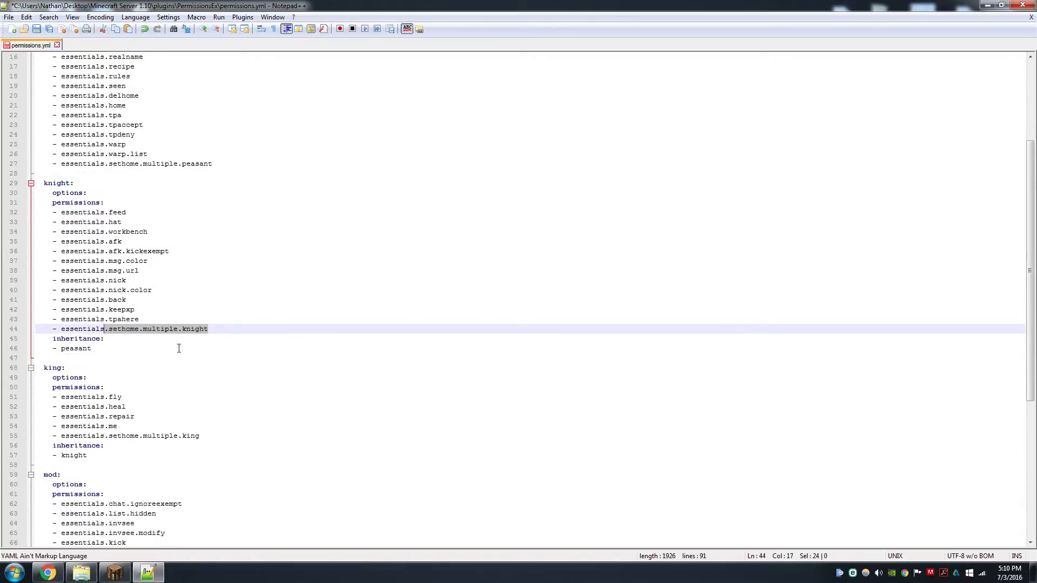
scroll(169, 350, up, 1)
scroll(170, 350, down, 1)
click(172, 357)
scroll(157, 335, down, 2)
scroll(149, 317, down, 4)
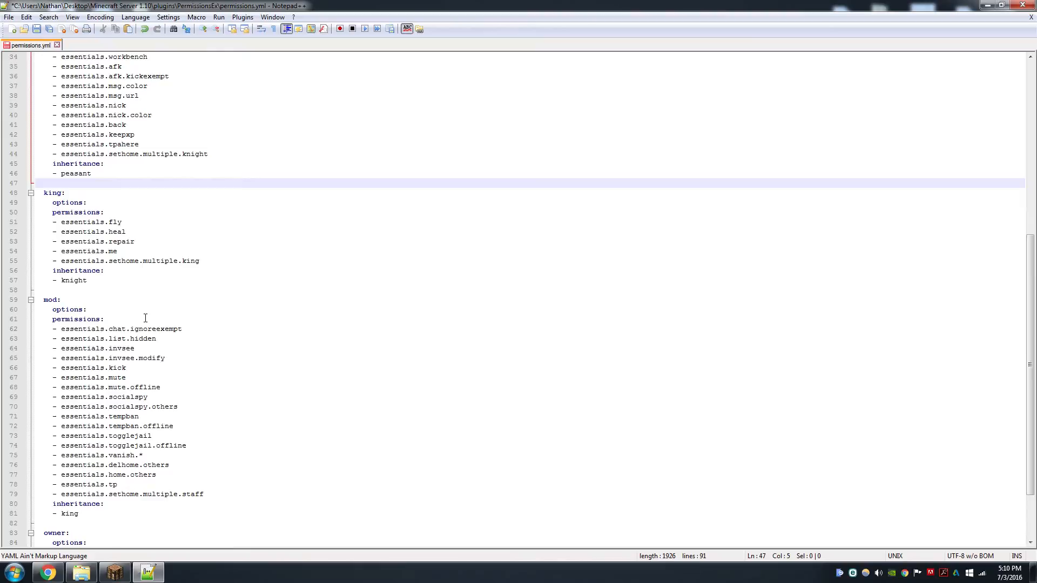
scroll(145, 318, up, 4)
mouse_move(108, 291)
mouse_down()
mouse_move(54, 292)
mouse_move(44, 282)
mouse_move(136, 288)
mouse_move(125, 291)
mouse_up()
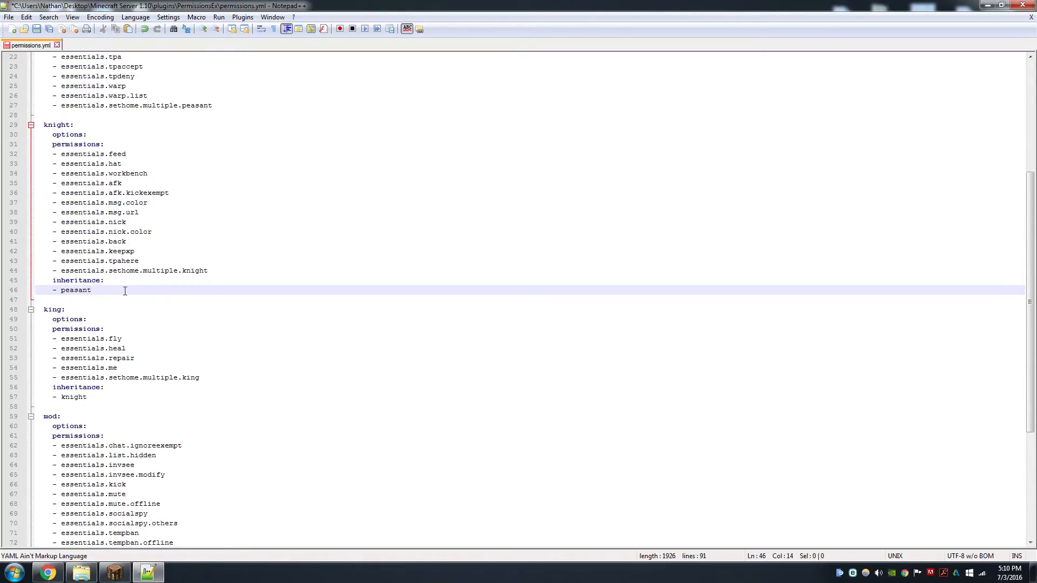
Compare the peasant group's permission list with the knight group's permissions
scroll(125, 291, up, 7)
scroll(116, 302, down, 2)
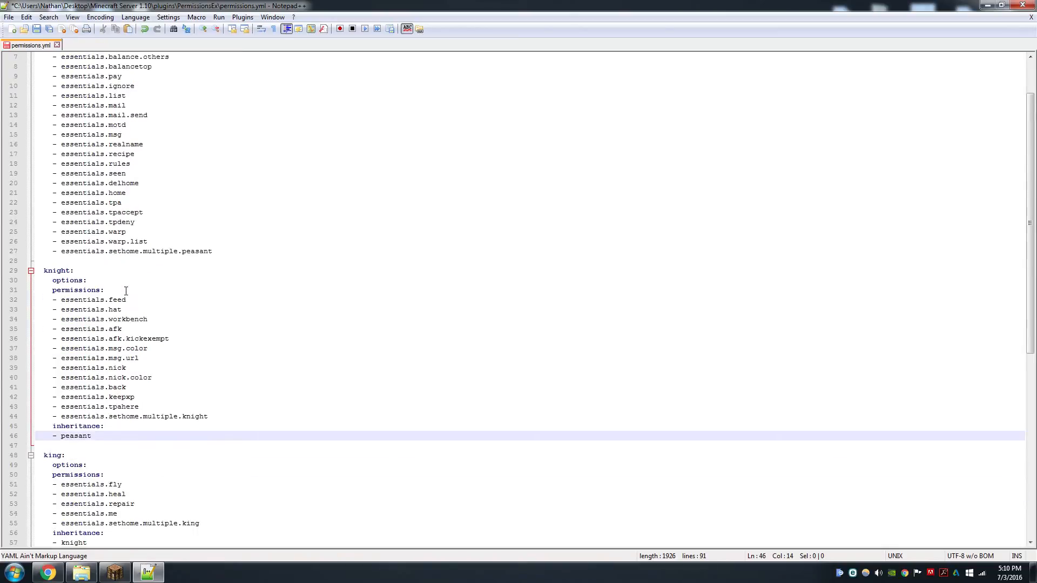
scroll(113, 306, down, 2)
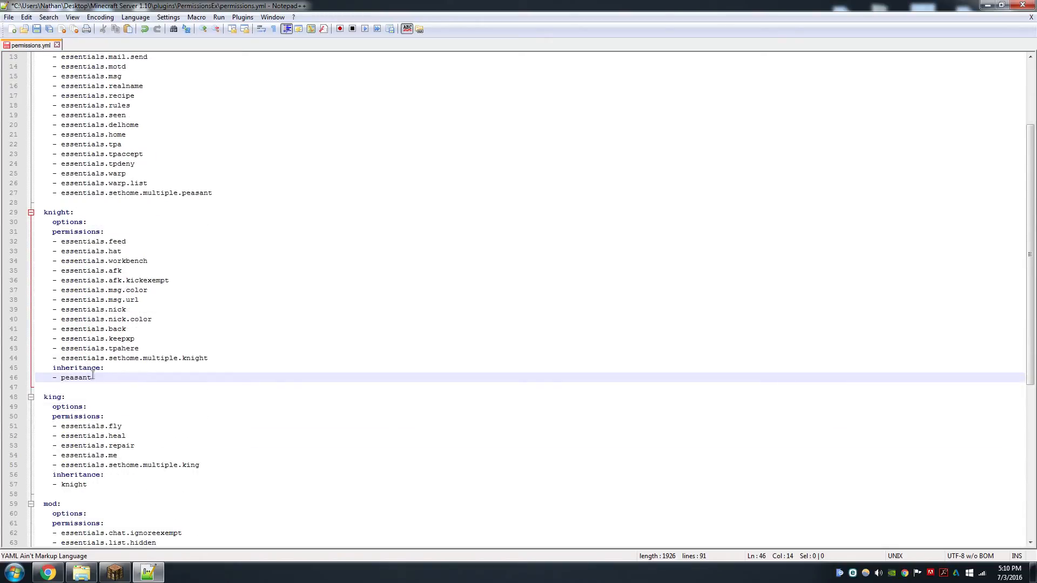
scroll(122, 124, up, 4)
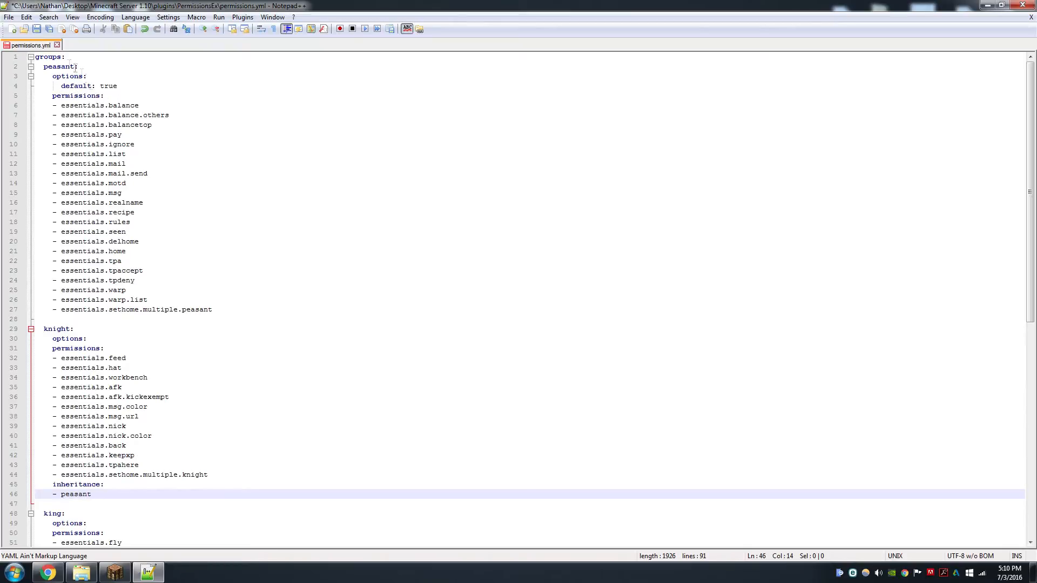
drag(222, 302, 54, 165)
scroll(241, 281, down, 2)
click(216, 316)
scroll(216, 316, down, 3)
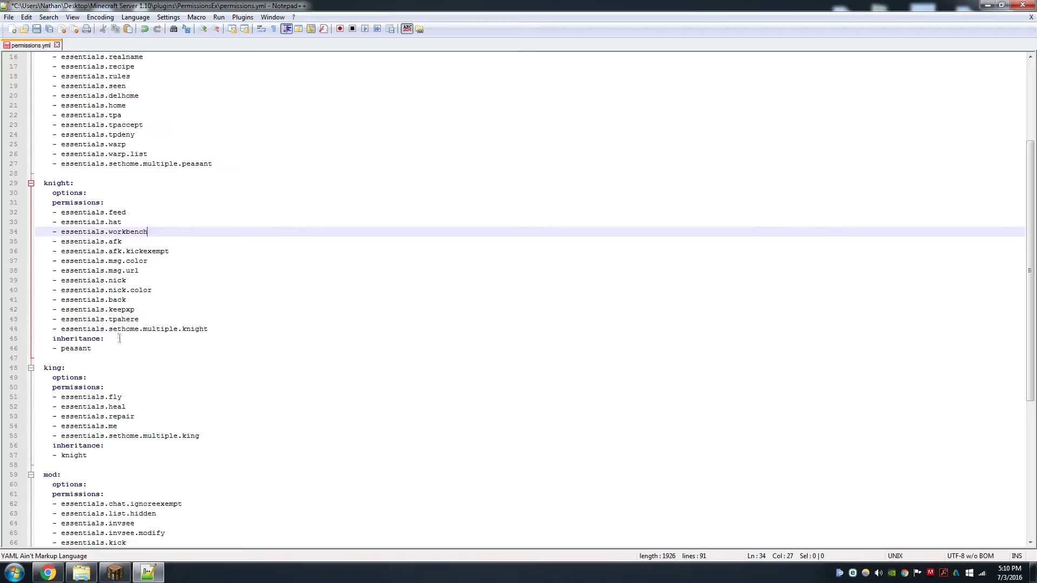
Examine the inheritance lines of the king and mod groups
scroll(170, 292, down, 2)
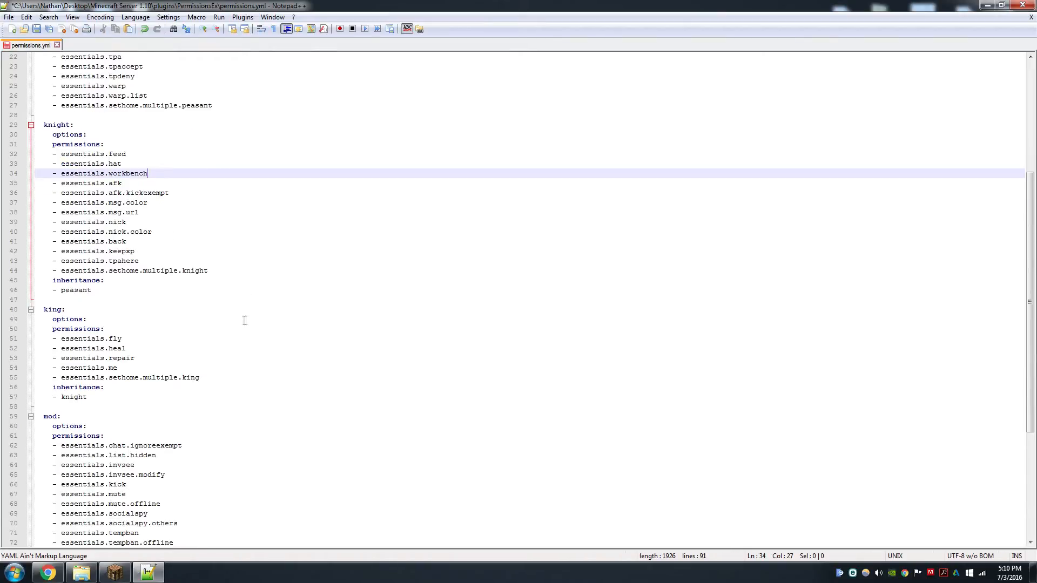
scroll(141, 389, down, 1)
drag(122, 366, 53, 360)
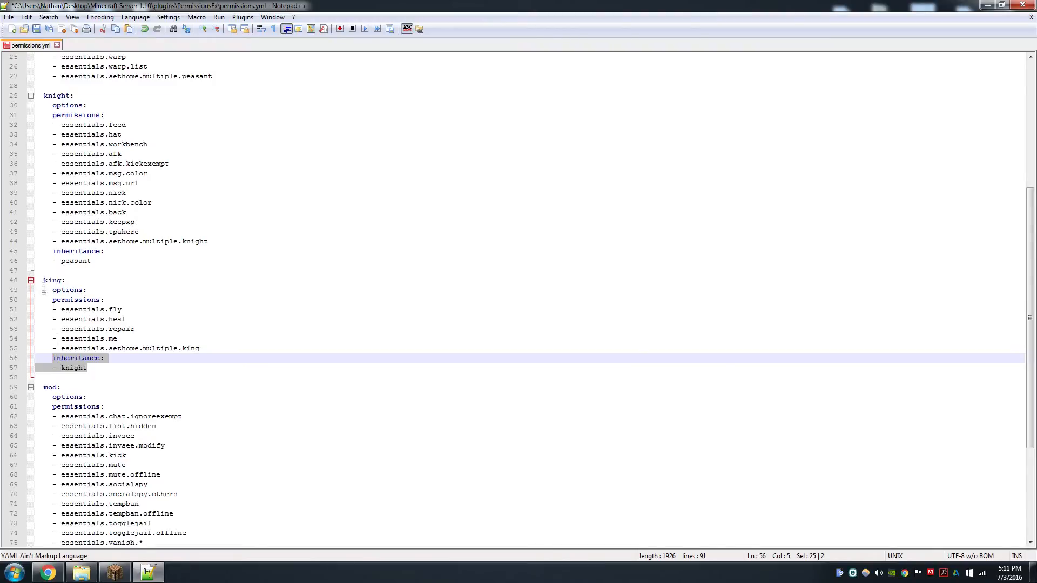
scroll(62, 330, down, 5)
drag(86, 455, 48, 446)
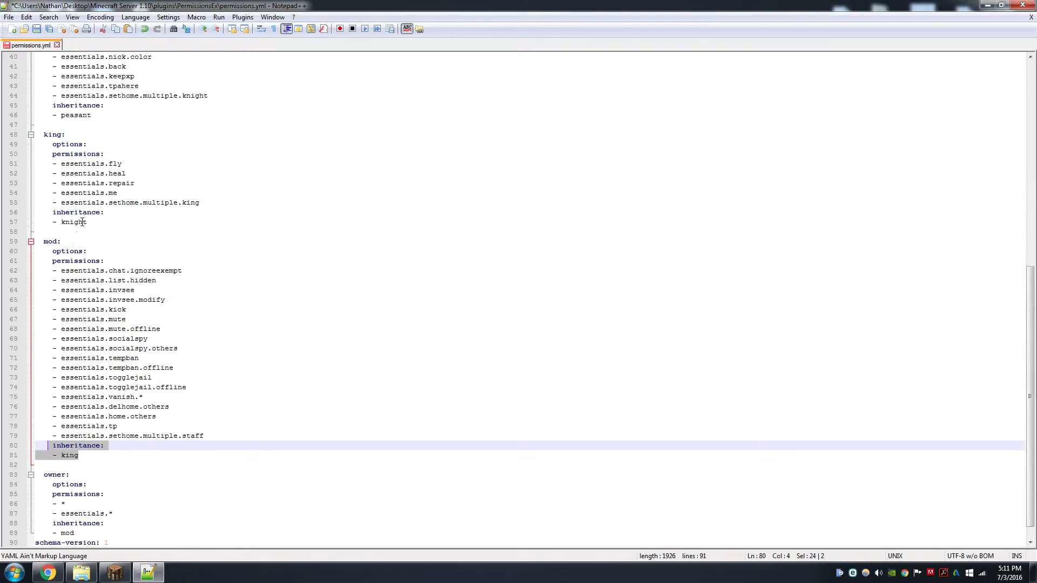
Step through the king group's permissions from essentials.fly down to essentials.me
scroll(113, 299, down, 1)
click(176, 213)
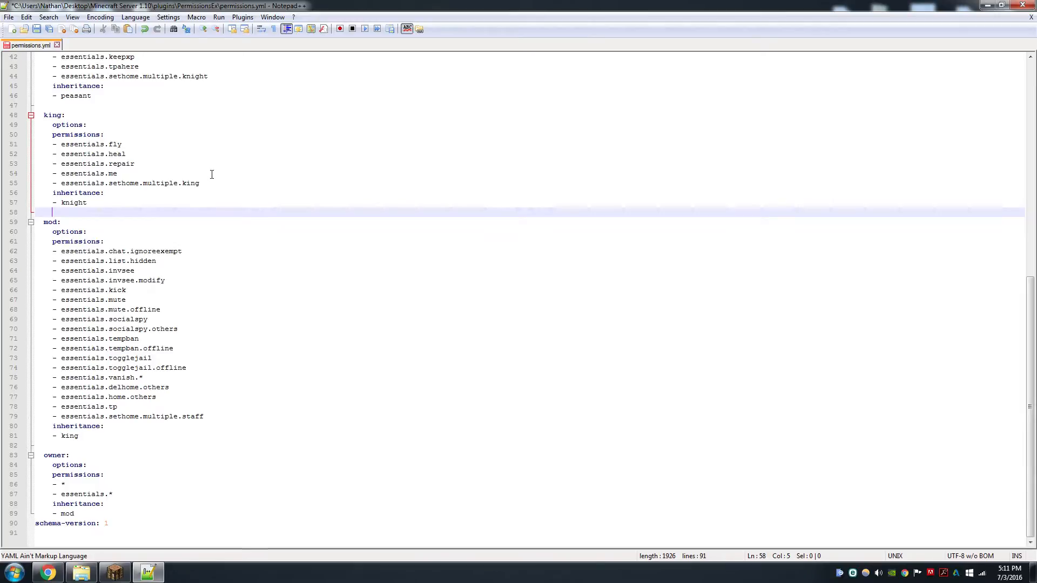
click(144, 149)
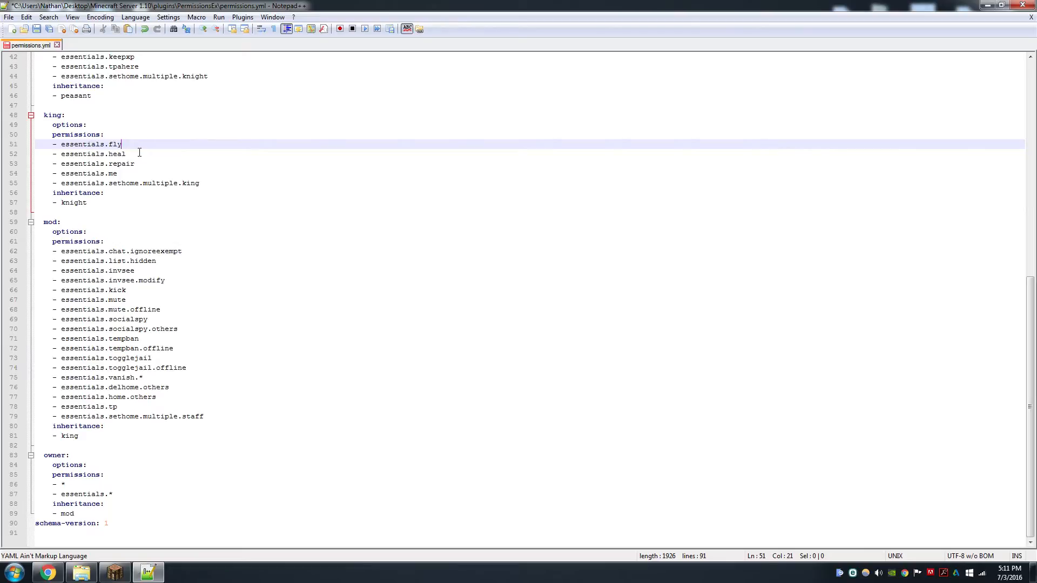
click(139, 152)
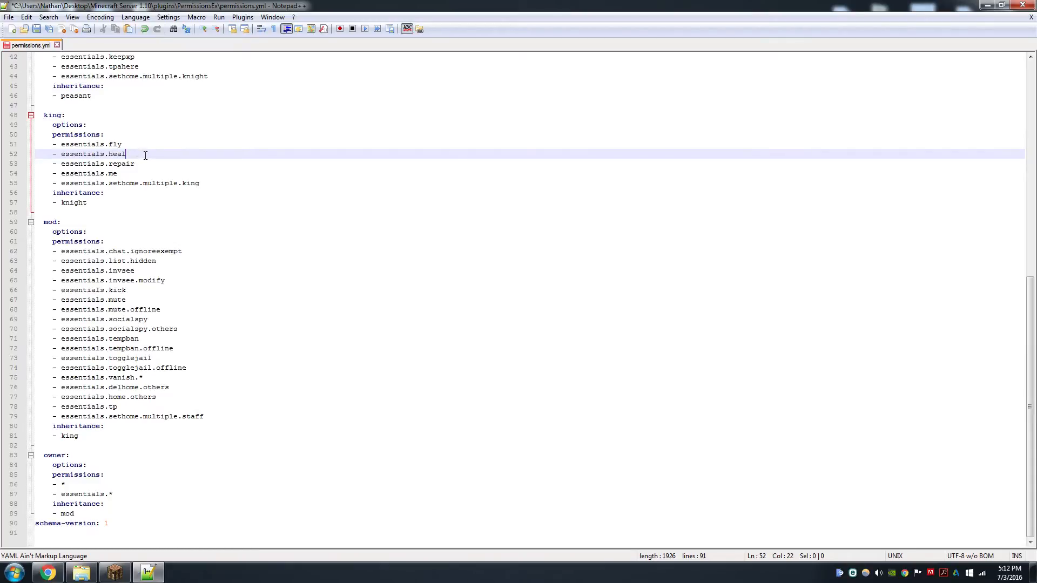
click(151, 166)
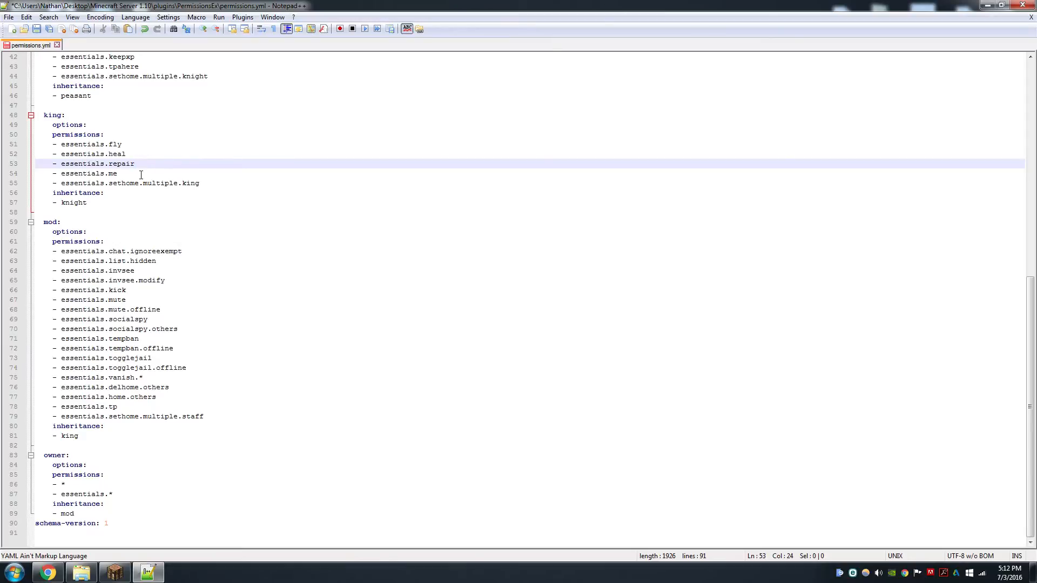
click(141, 175)
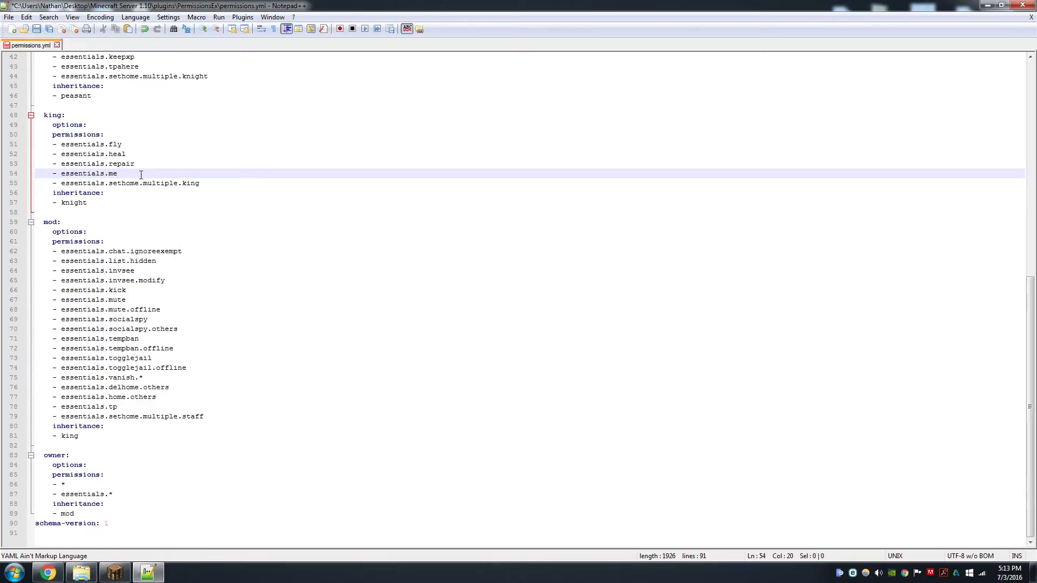
Review the king group's essentials.sethome.multiple.king line and the mod group heading
click(210, 184)
drag(210, 185, 164, 184)
click(214, 219)
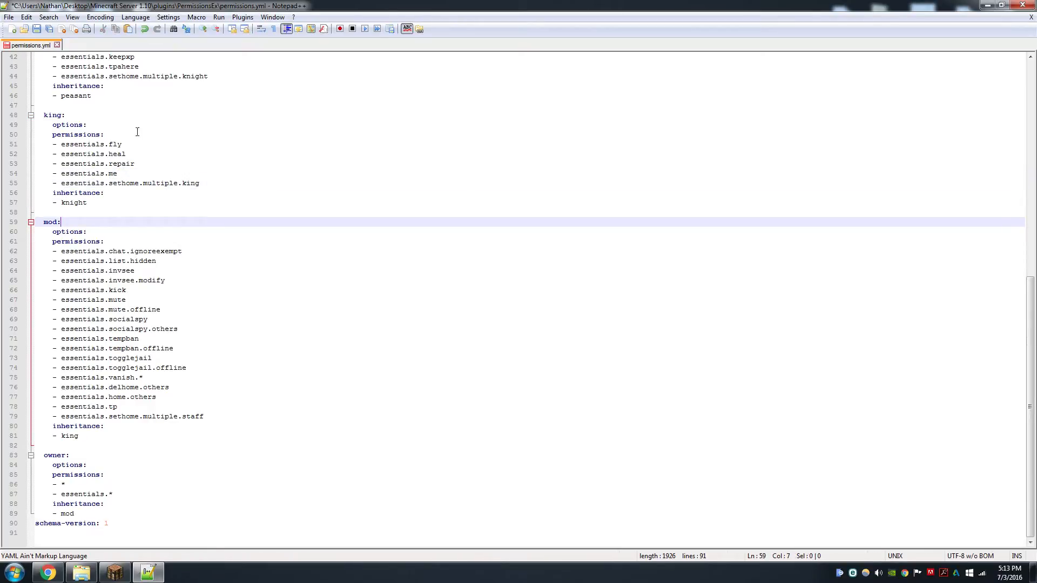
Step through the mod group's permissions from essentials.chat.ignoreexempt down to essentials.socialspy.others
click(188, 255)
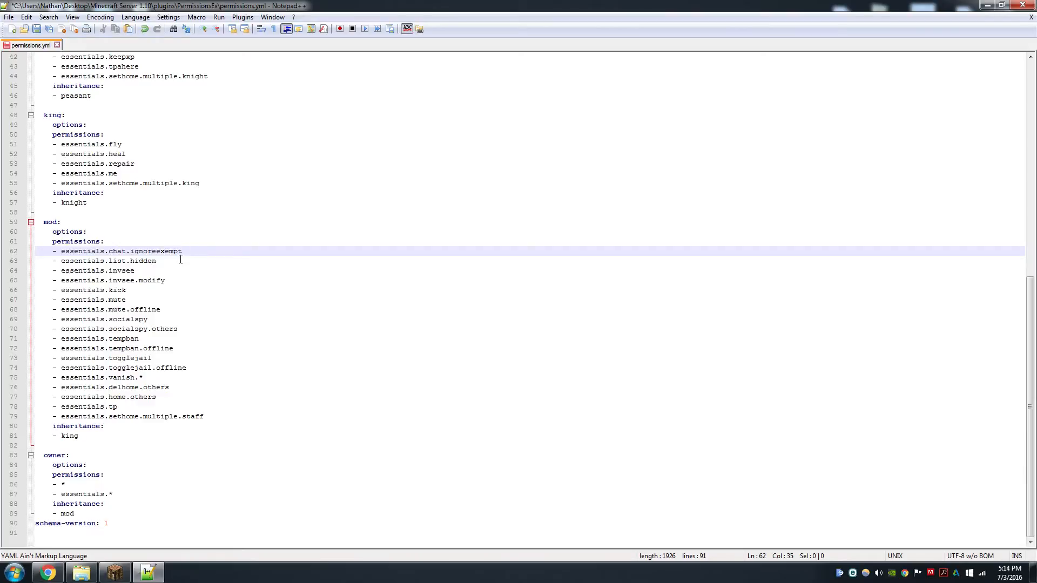
click(180, 260)
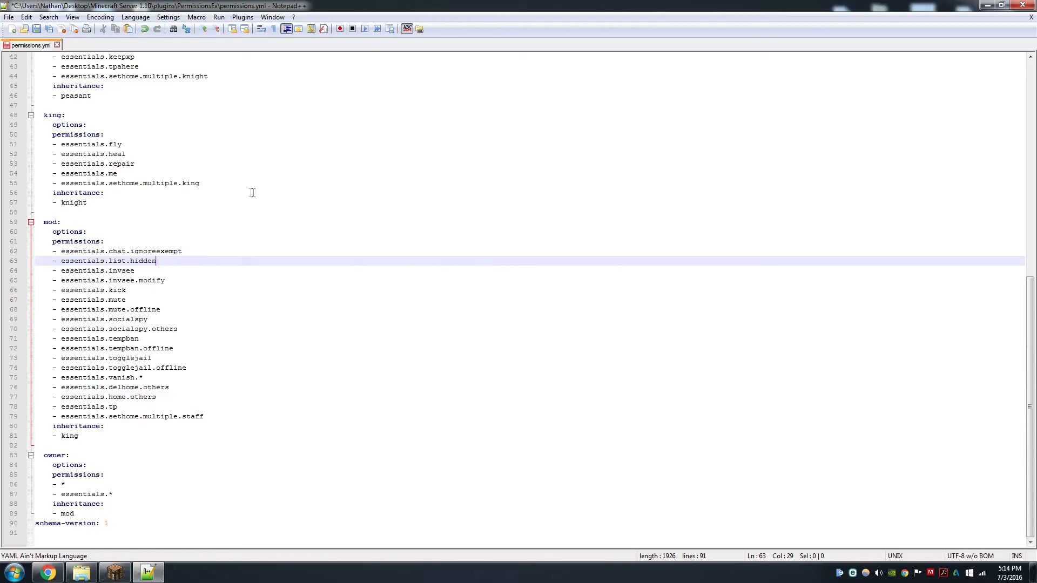
click(150, 271)
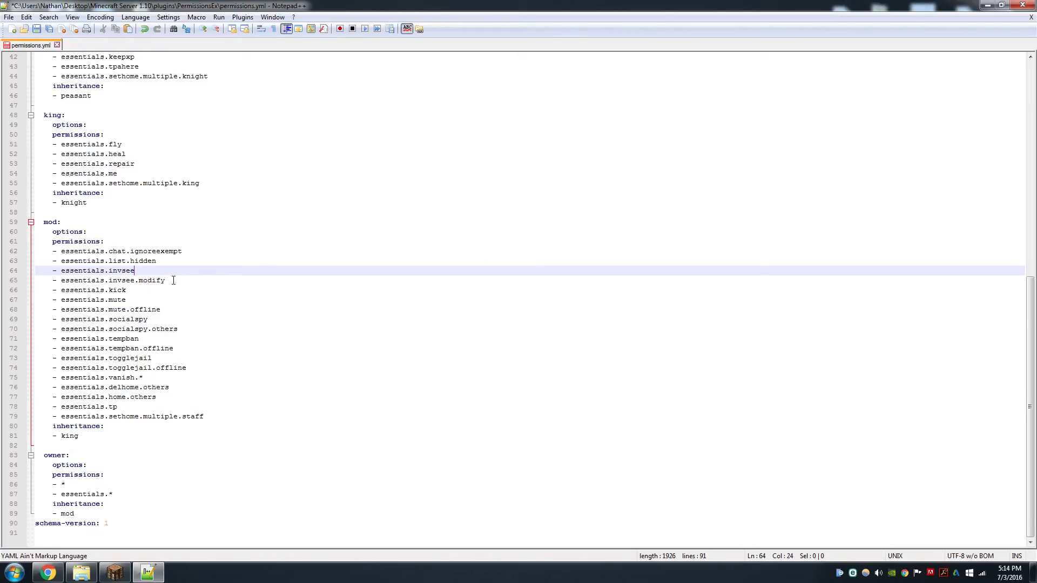
click(183, 281)
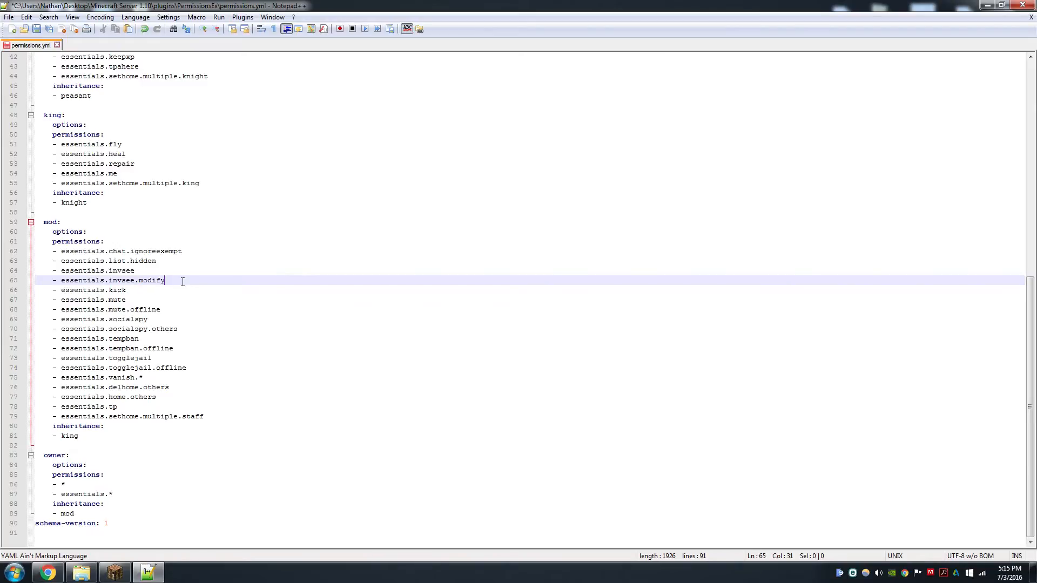
click(143, 291)
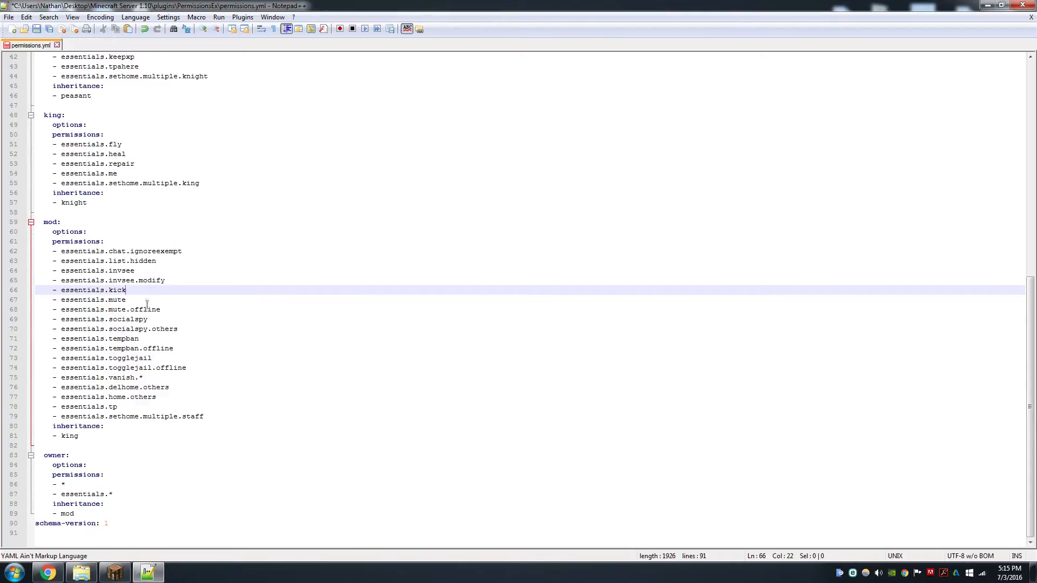
click(150, 301)
click(171, 309)
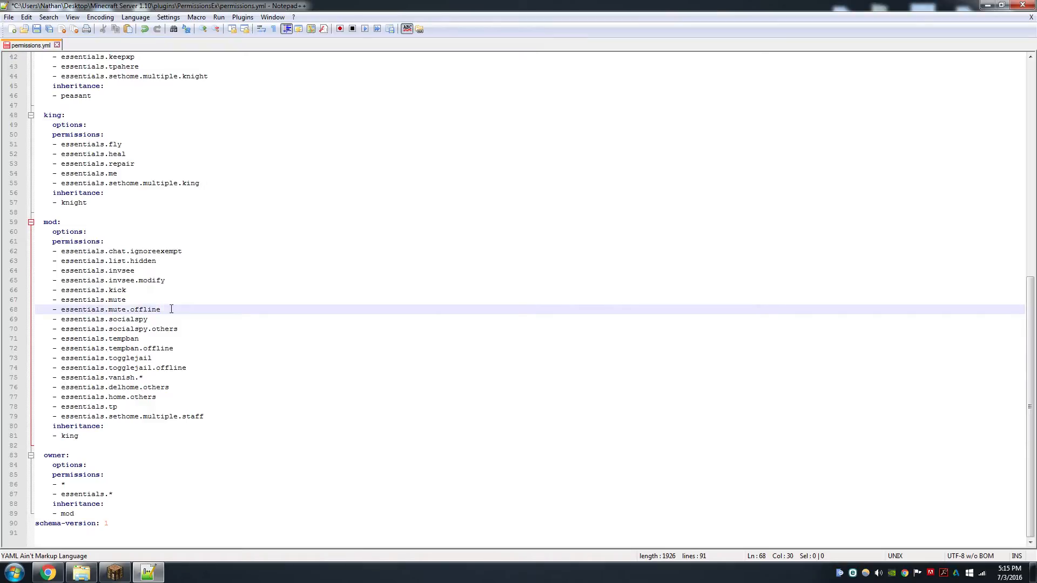
click(179, 321)
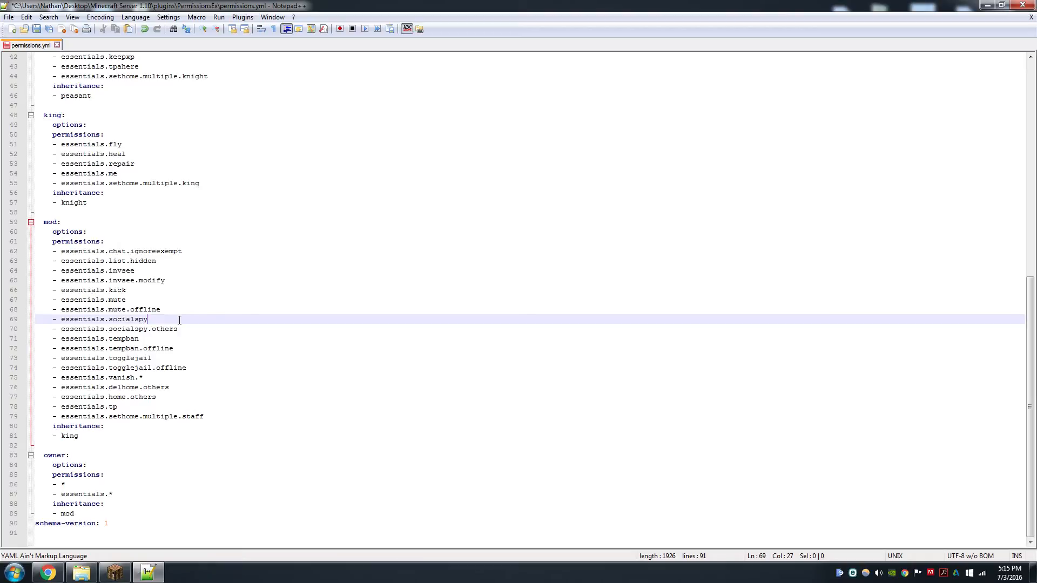
click(181, 328)
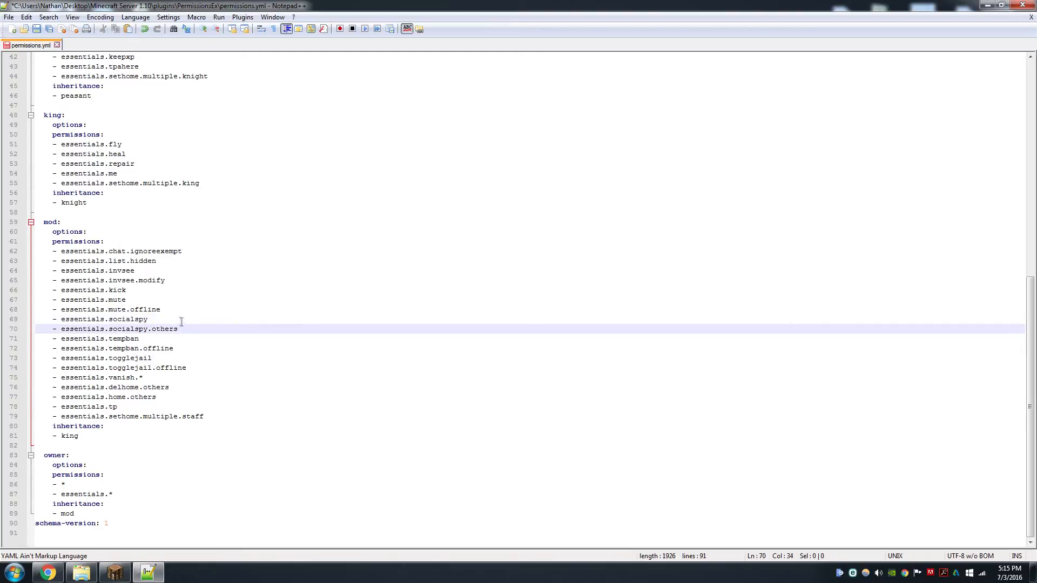
Review the mod group's socialspy, tempban and togglejail permission lines
click(180, 318)
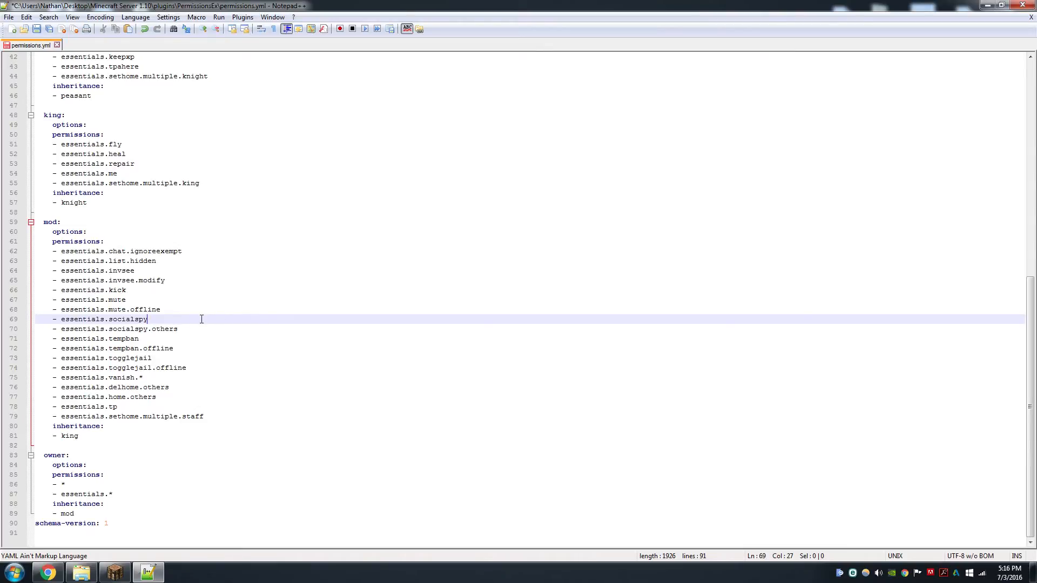
click(181, 329)
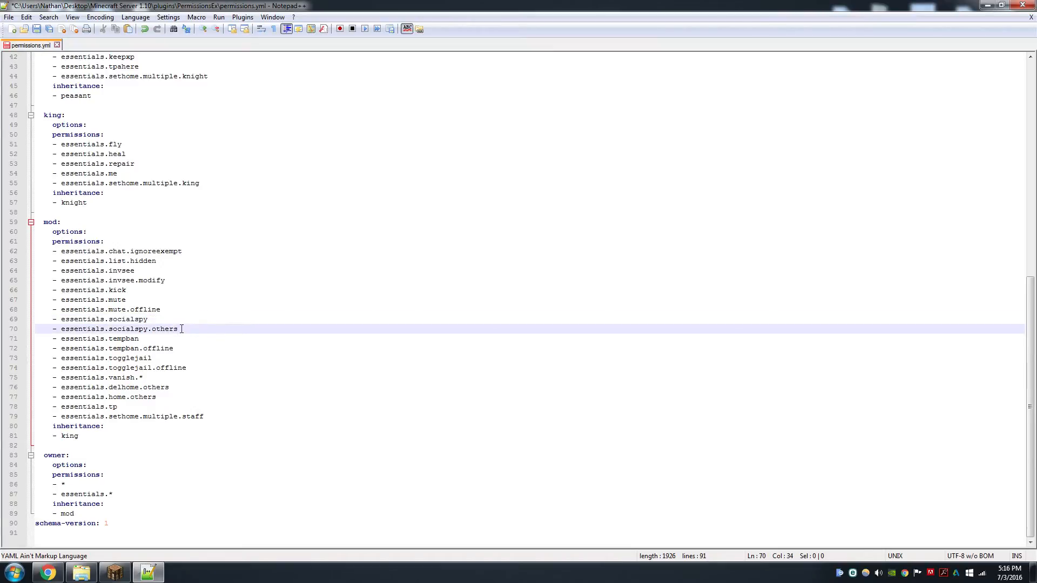
drag(182, 329, 124, 330)
click(174, 342)
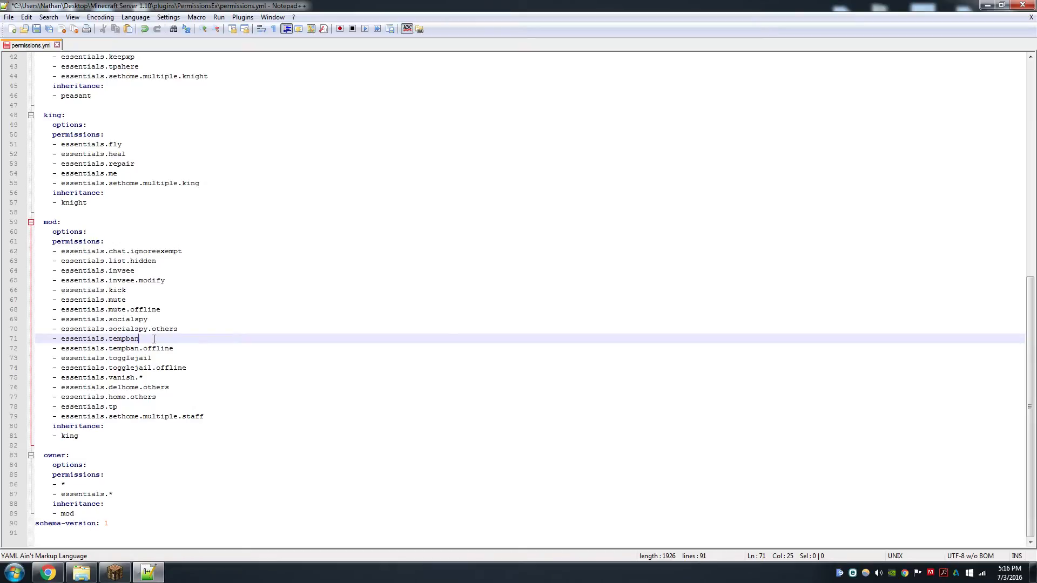
drag(174, 349, 112, 348)
click(179, 338)
click(170, 359)
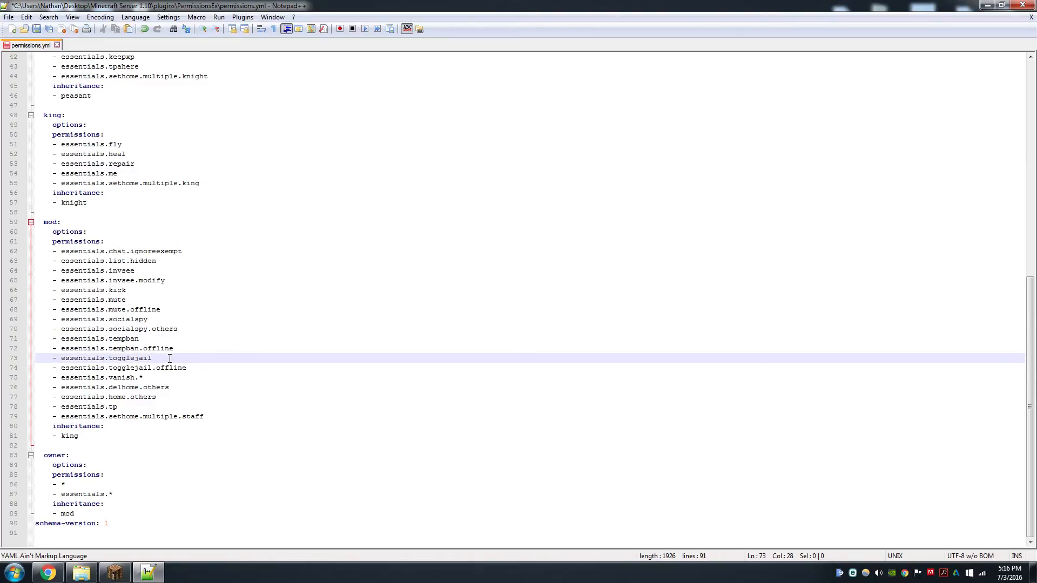
click(204, 368)
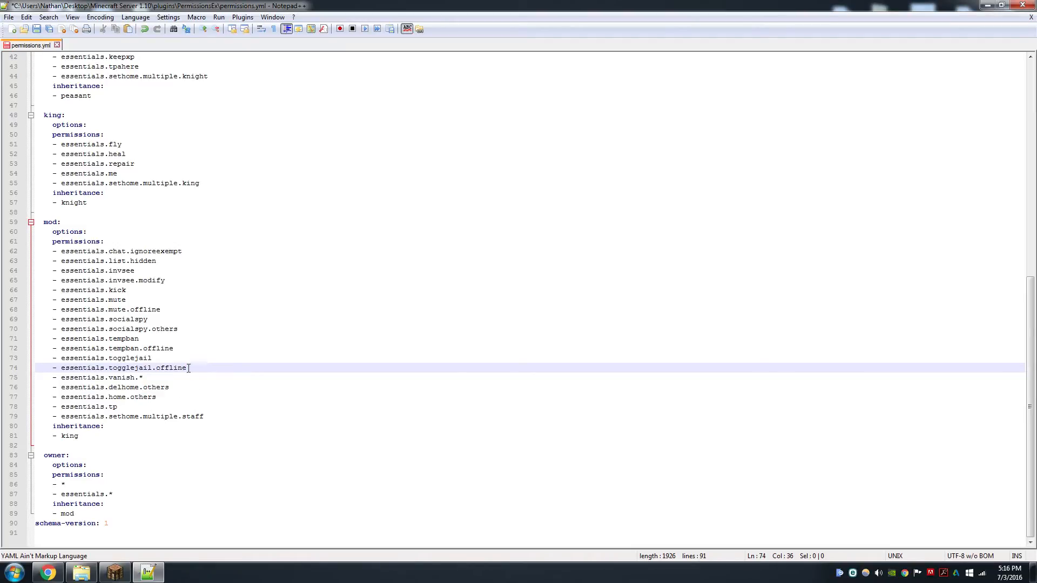
Examine the mod group's essentials.vanish.* permission line
click(161, 378)
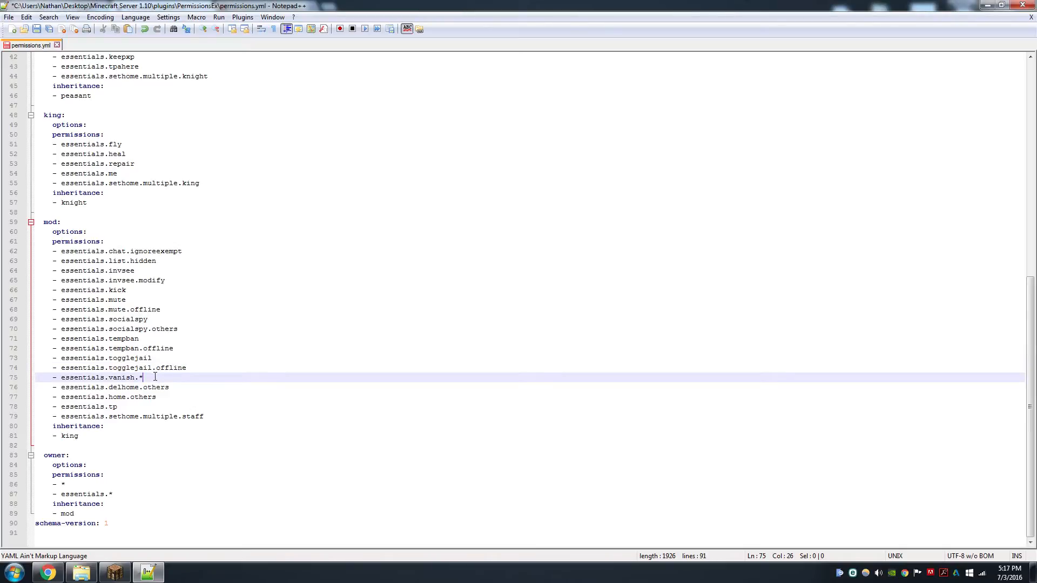
drag(144, 377, 140, 377)
click(148, 379)
drag(159, 378, 107, 378)
click(152, 381)
drag(157, 379, 112, 377)
click(174, 377)
Step through the mod group's delhome.others, home.others, tp and sethome.multiple.staff permissions
click(179, 389)
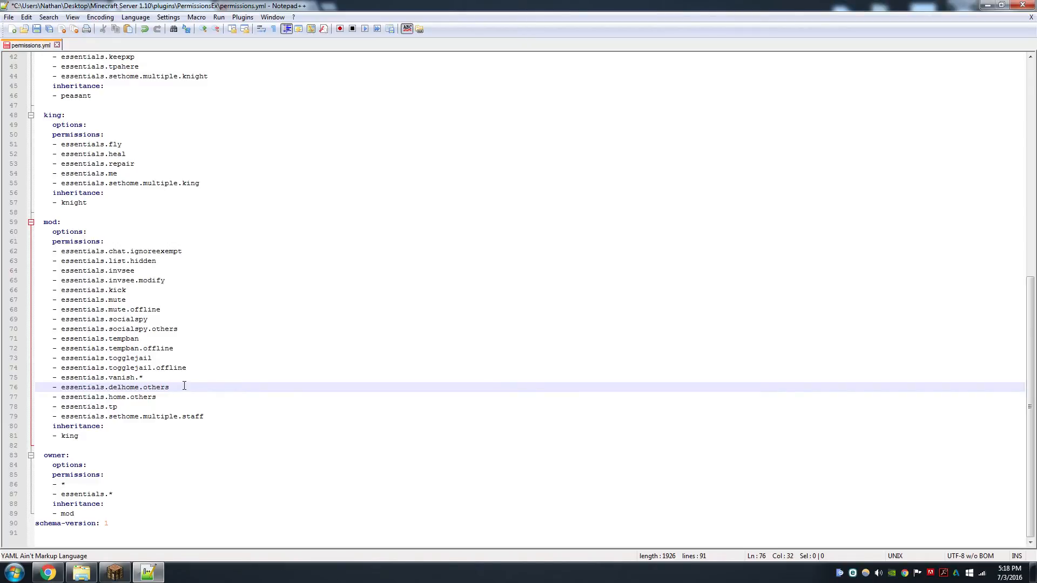
click(161, 398)
click(174, 390)
click(165, 397)
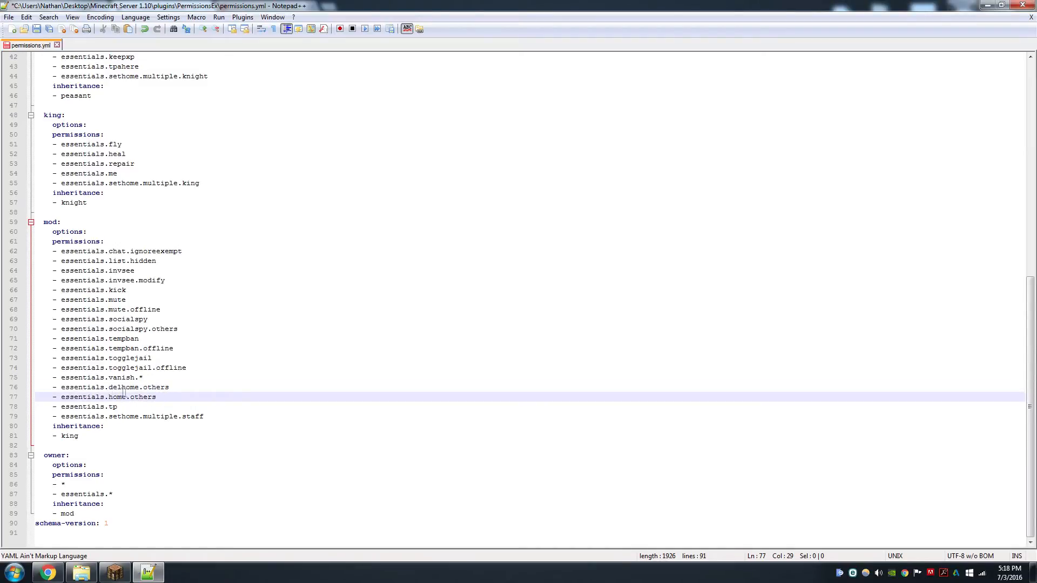
click(158, 409)
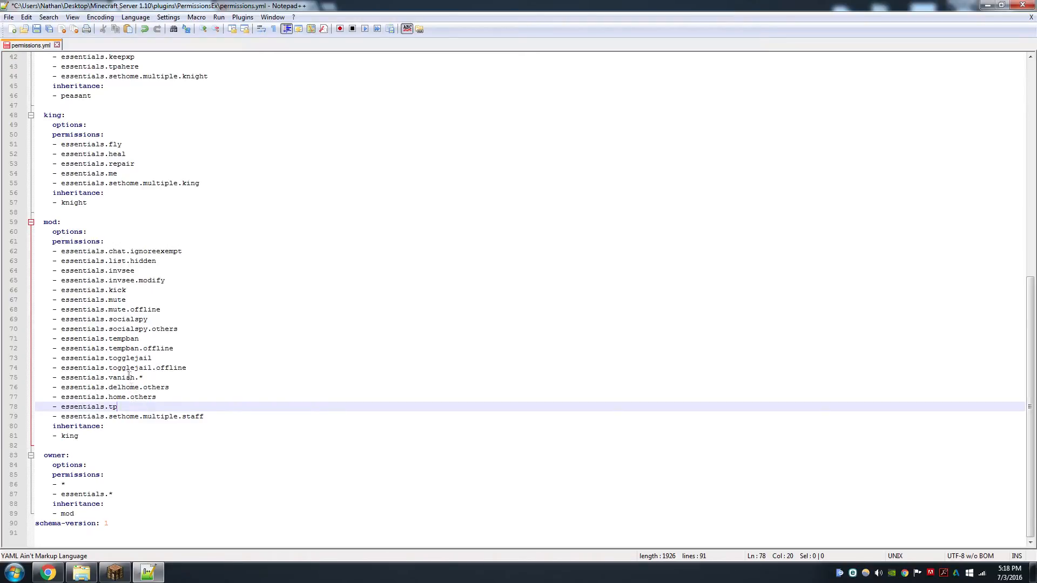
drag(135, 377, 109, 378)
click(125, 410)
click(209, 417)
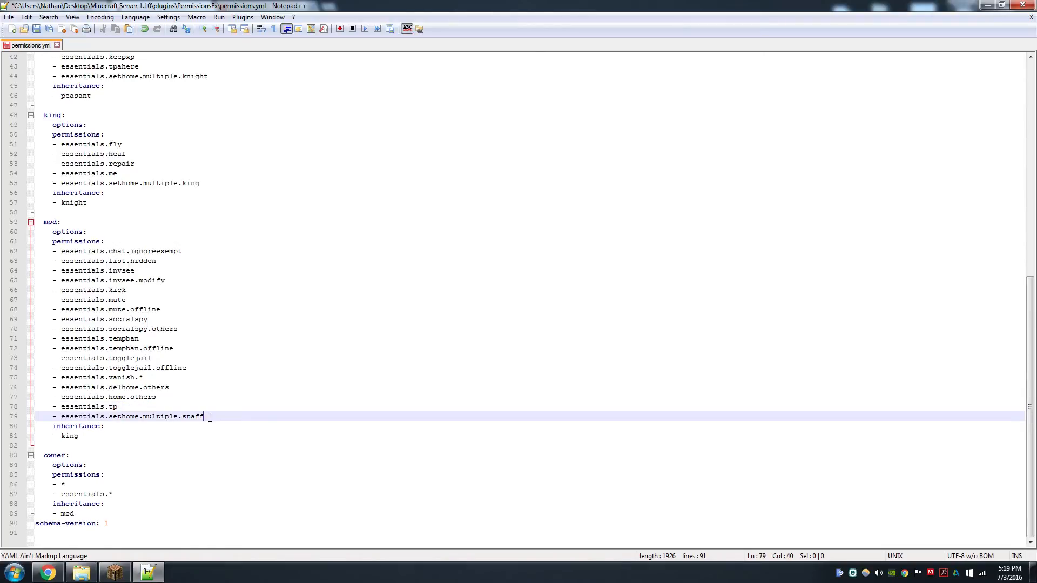
Highlight the mod group's essentials.sethome.multiple.staff line for review
key(shift+Left)
key(shift+Left)
key(shift+Left)
key(shift+Left)
key(shift+Left)
key(shift+Left)
key(shift+Left)
key(shift+Left)
key(shift+Left)
key(shift+Left)
key(shift+Left)
key(shift+Left)
key(shift+Left)
key(shift+Left)
key(shift+Left)
key(shift+Left)
key(shift+Left)
key(shift+Left)
key(shift+Left)
key(shift+Left)
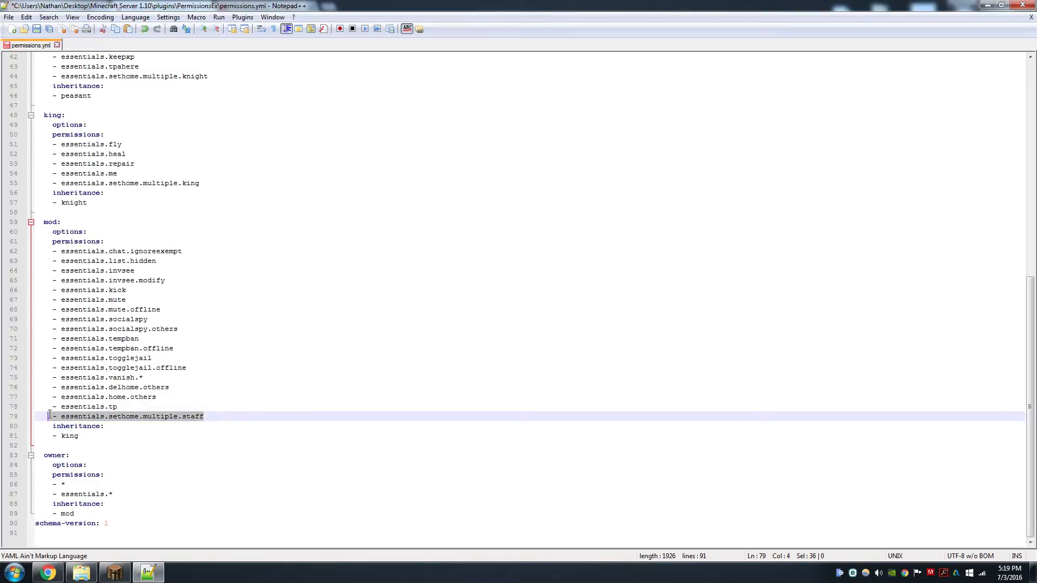
click(233, 413)
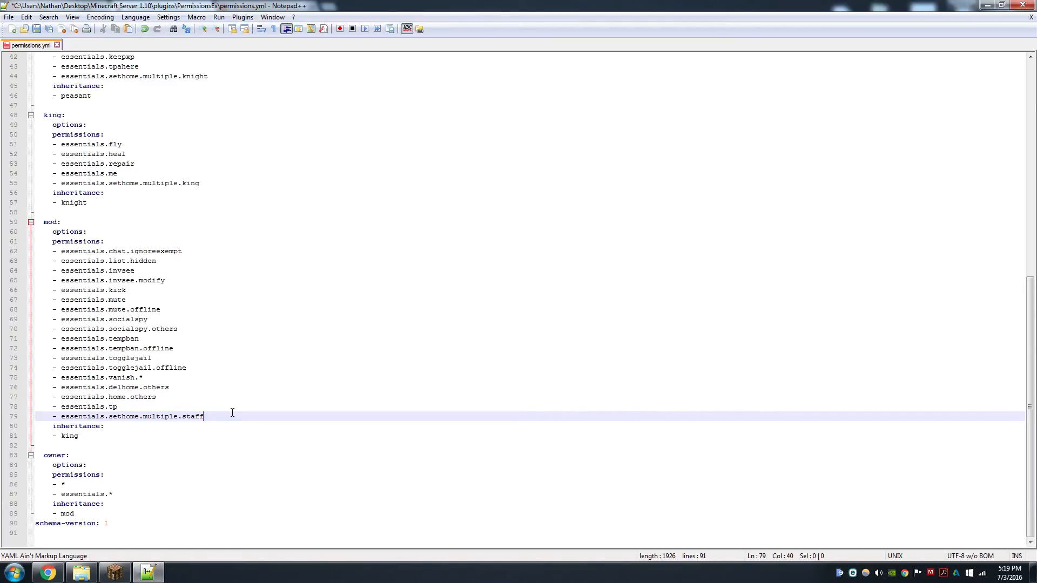
Examine the owner group's * and essentials.* permissions, then return to the peasant group at the file's top
click(150, 445)
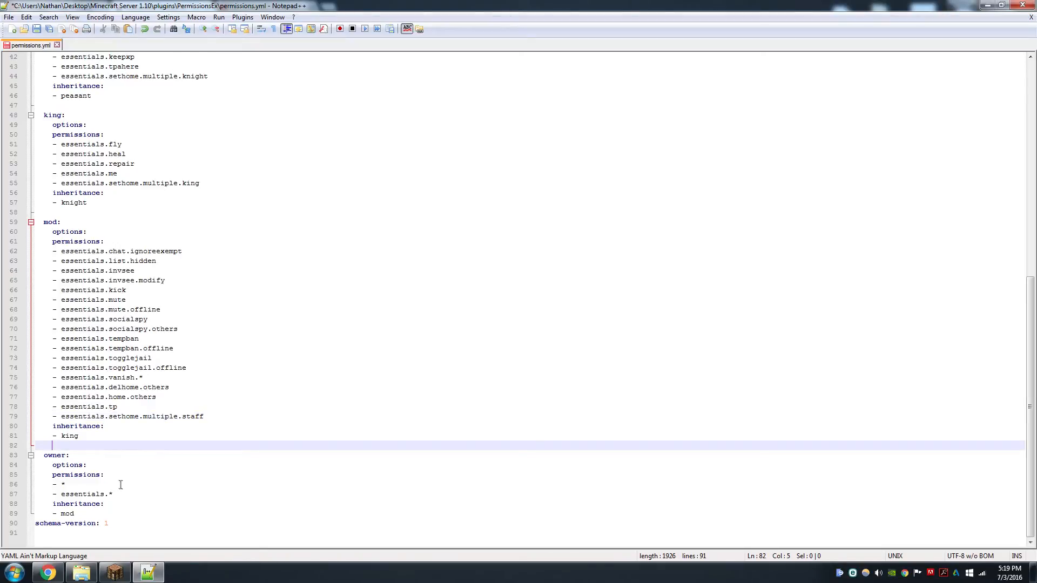
double_click(62, 485)
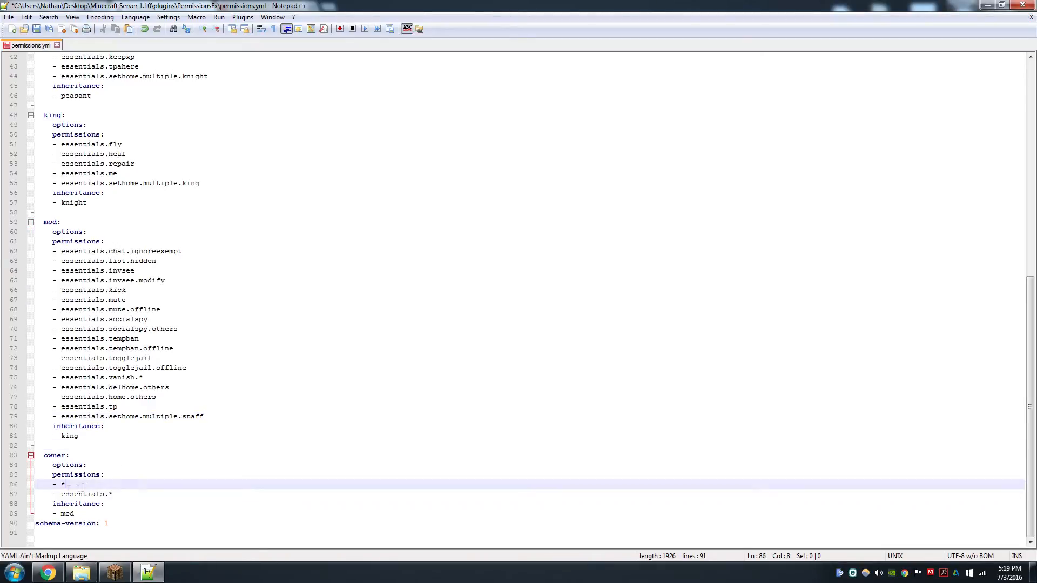
key(Right)
drag(118, 495, 61, 495)
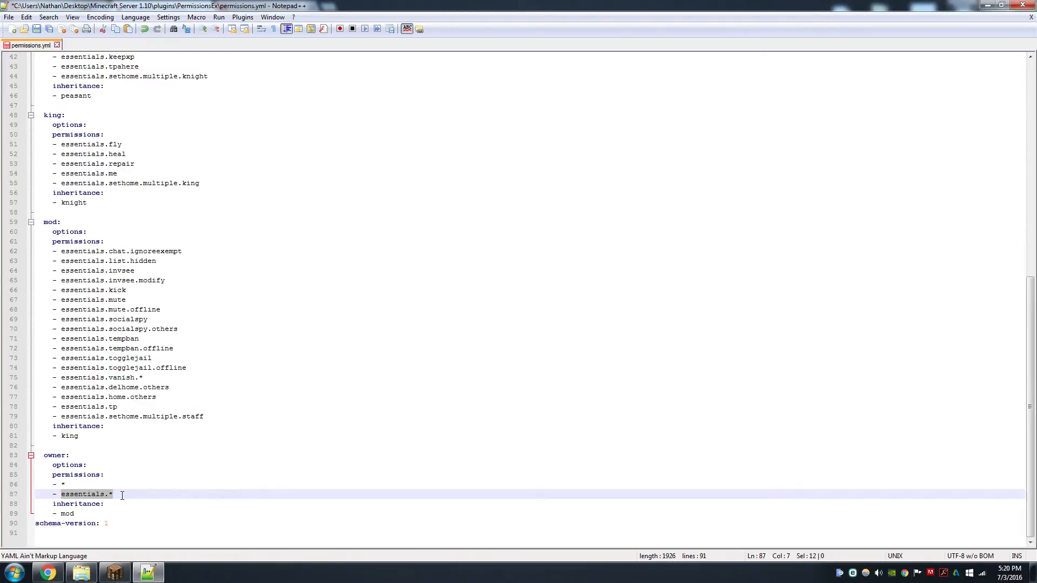
click(122, 495)
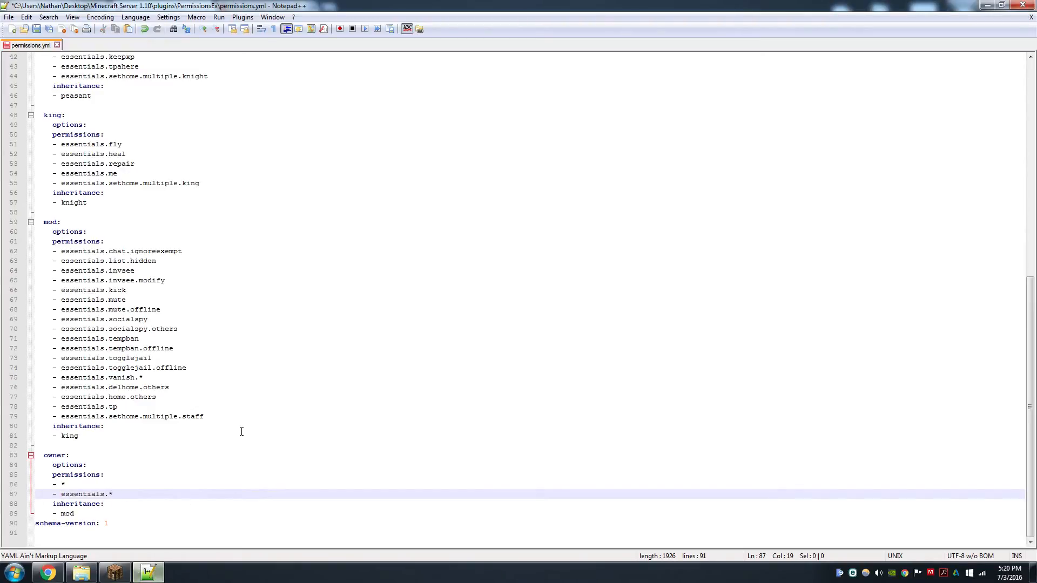
scroll(241, 431, up, 14)
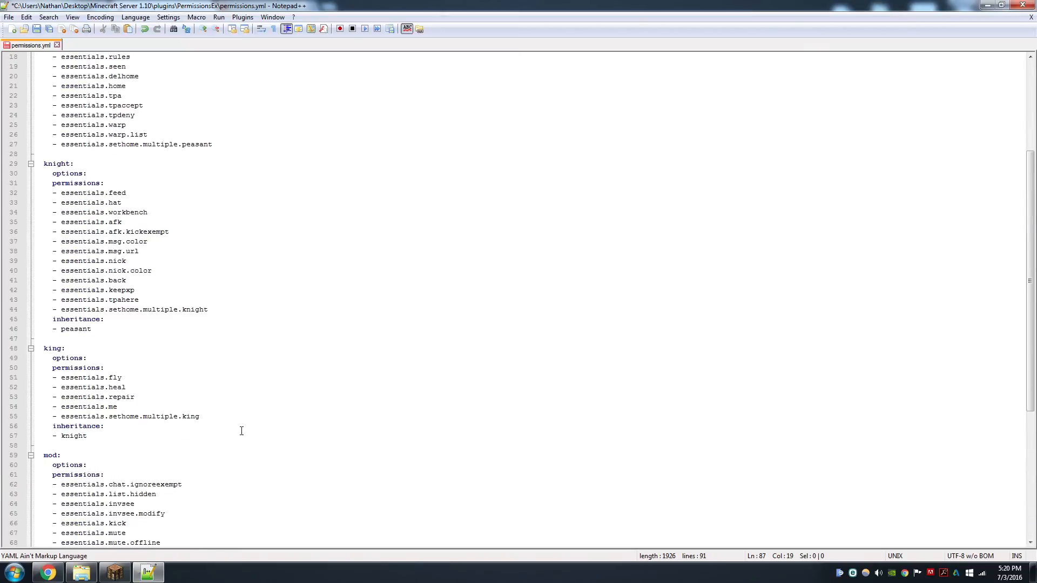
click(253, 242)
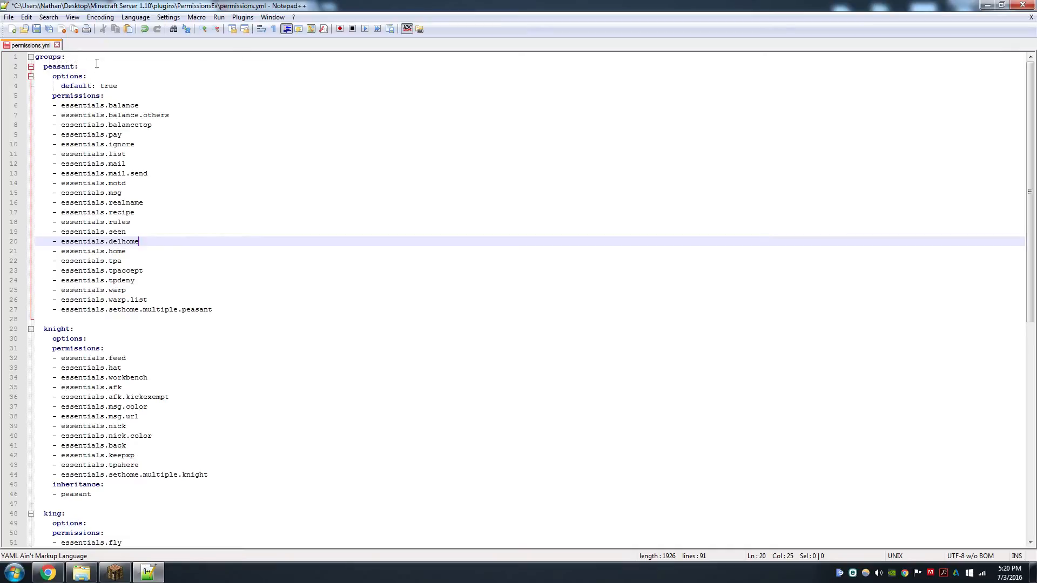
Save permissions.yml and close it along with the editor
key(ctrl+s)
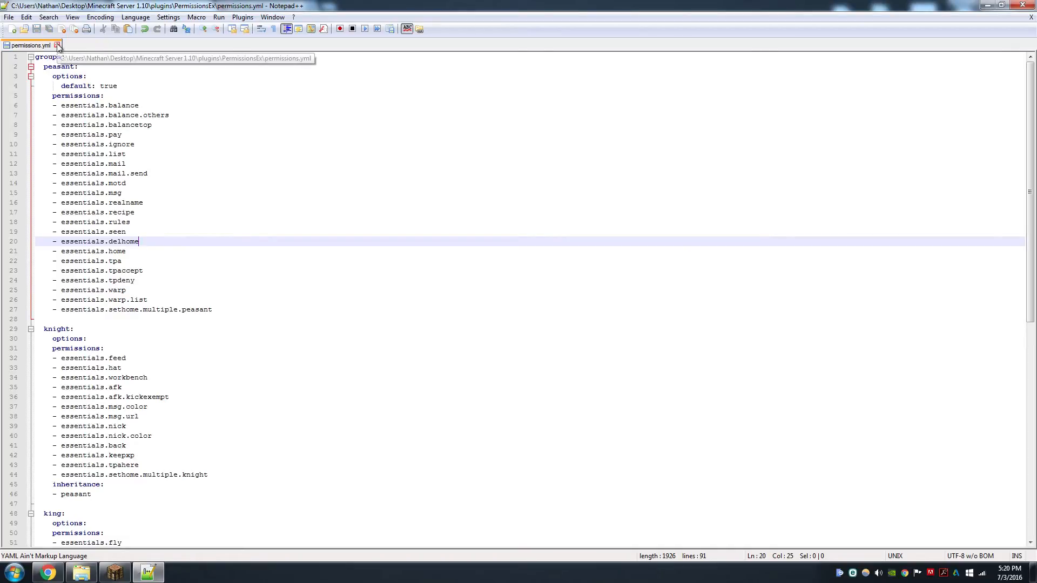
click(58, 47)
click(1022, 5)
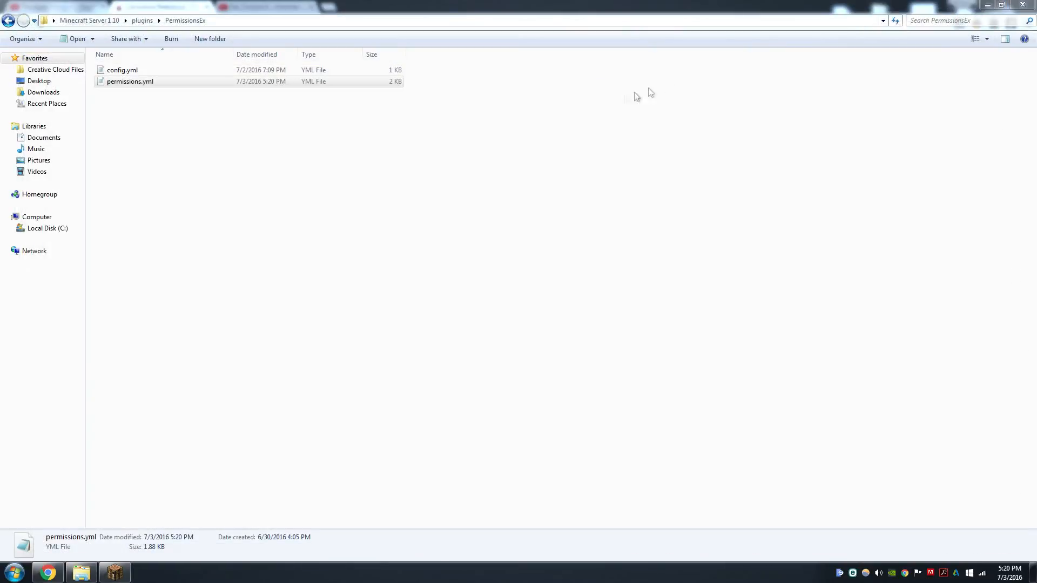
Open config.yml inside the Essentials plugin folder
click(9, 21)
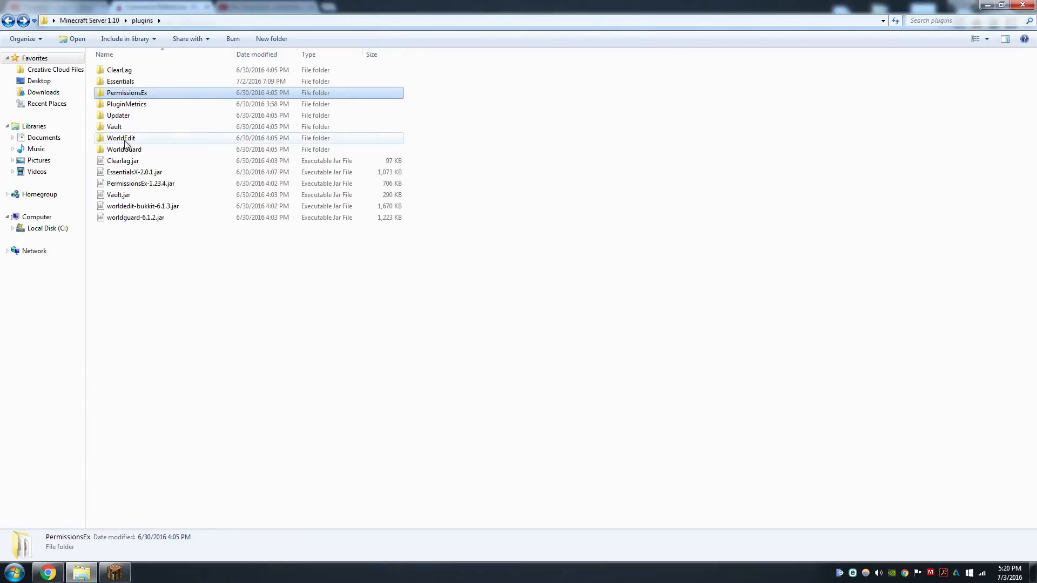
double_click(131, 80)
double_click(132, 94)
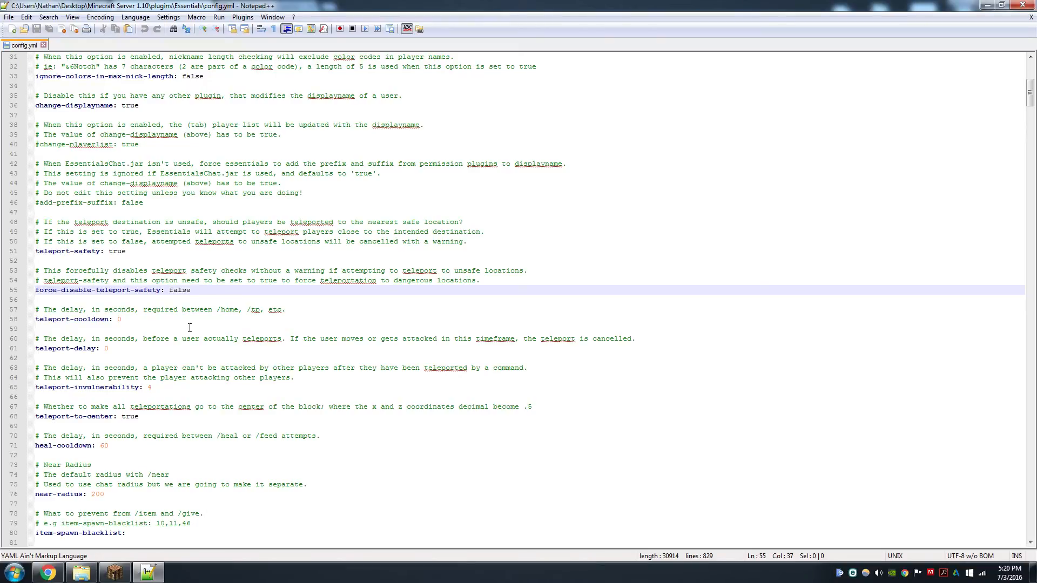
Examine the teleport-cooldown setting
click(180, 327)
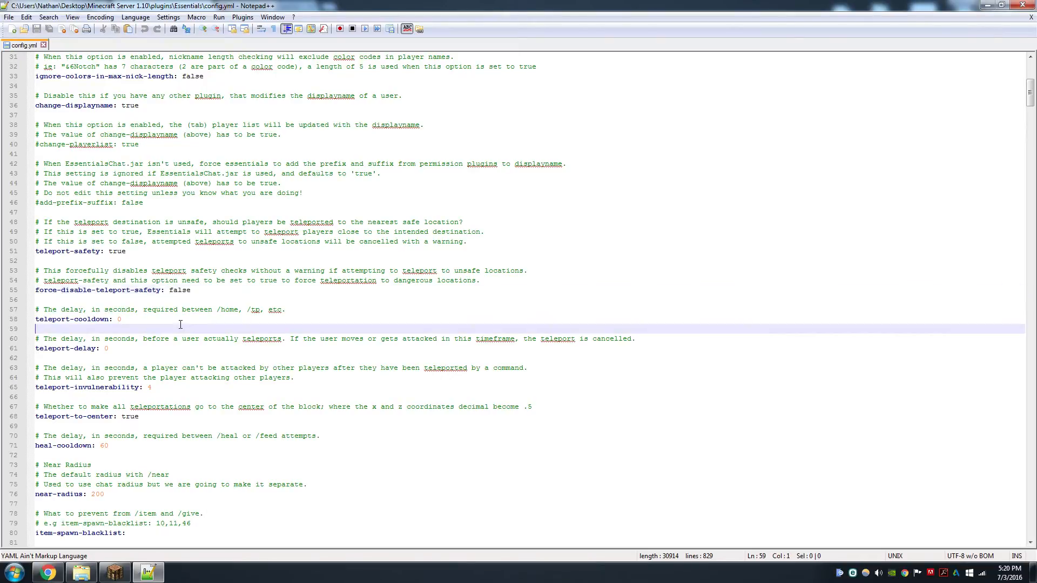
click(160, 318)
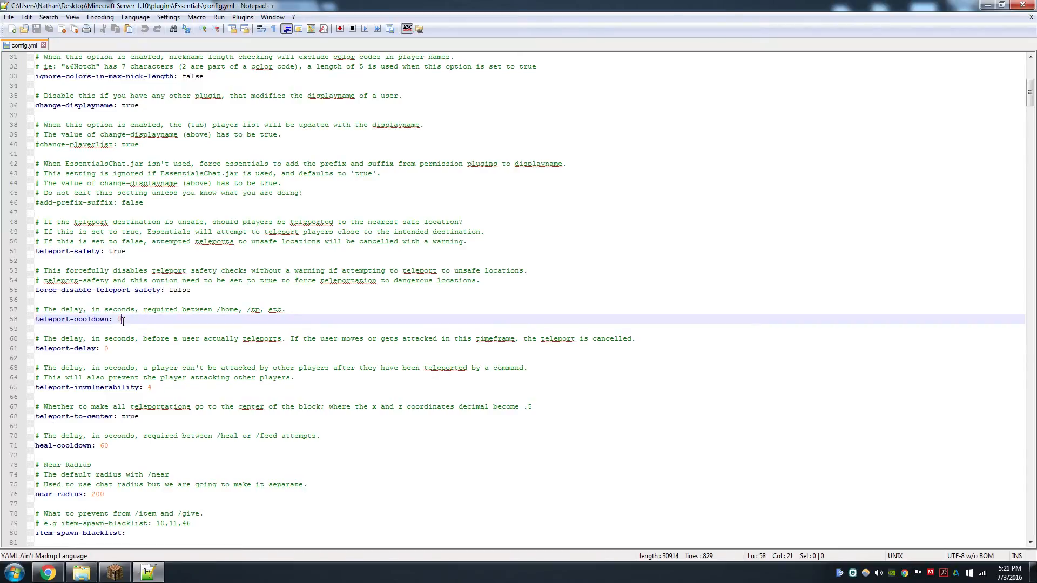
drag(122, 321, 117, 323)
click(148, 323)
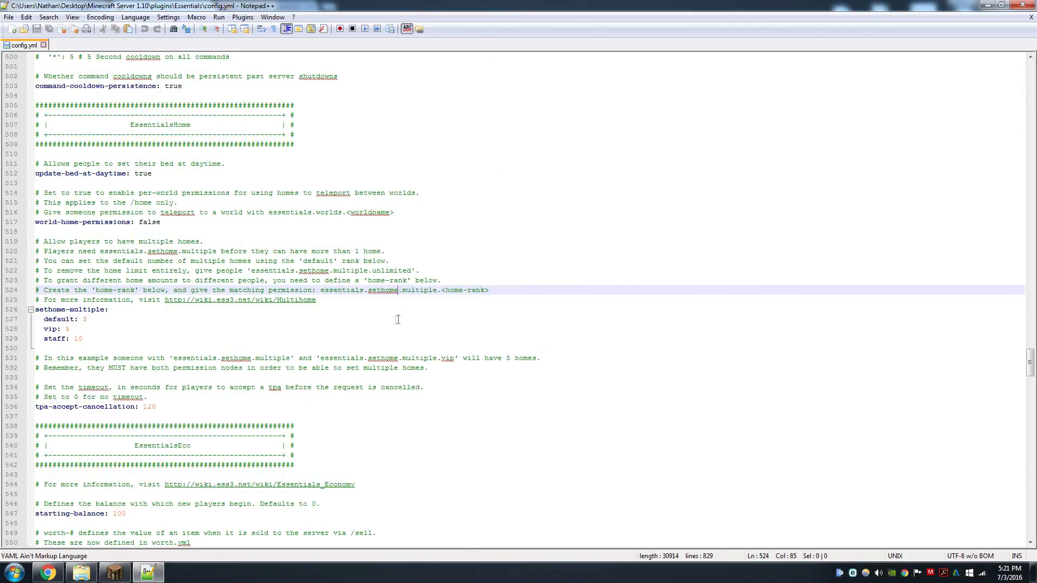
Rename the sethome-multiple default entry to peasant and set its home limit to 2
click(332, 329)
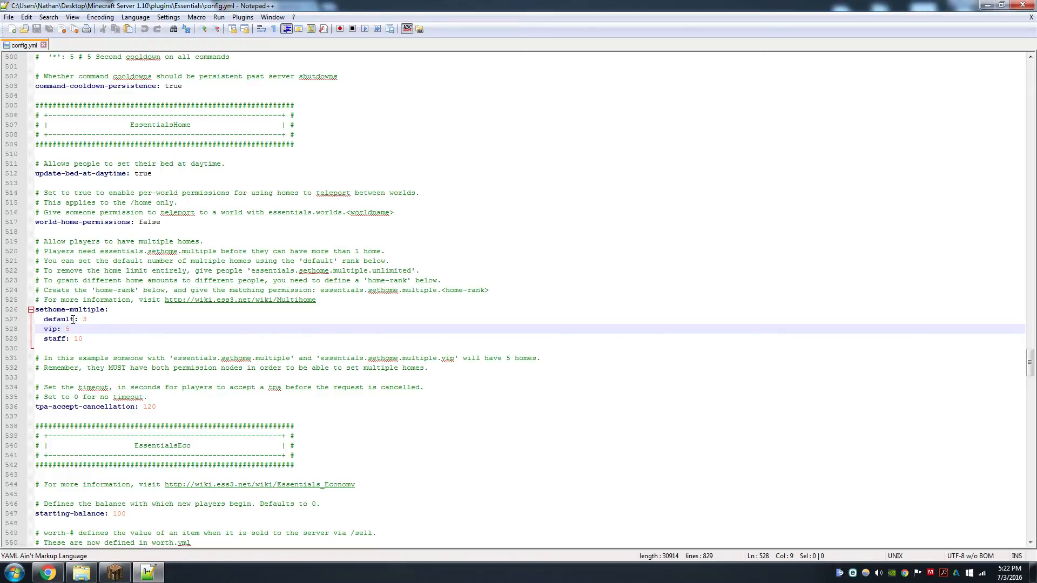
drag(75, 319, 45, 319)
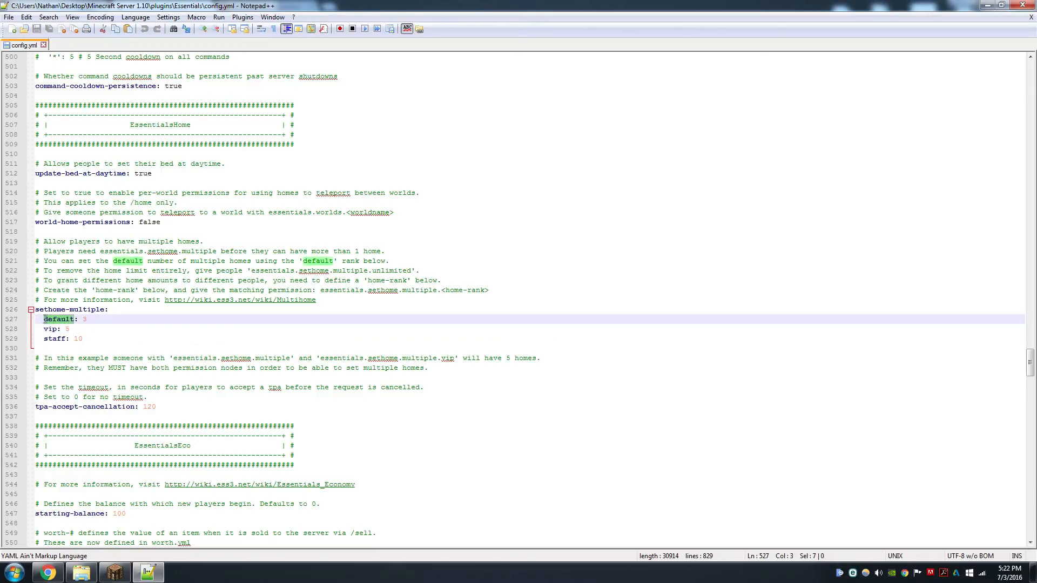
text(peasa)
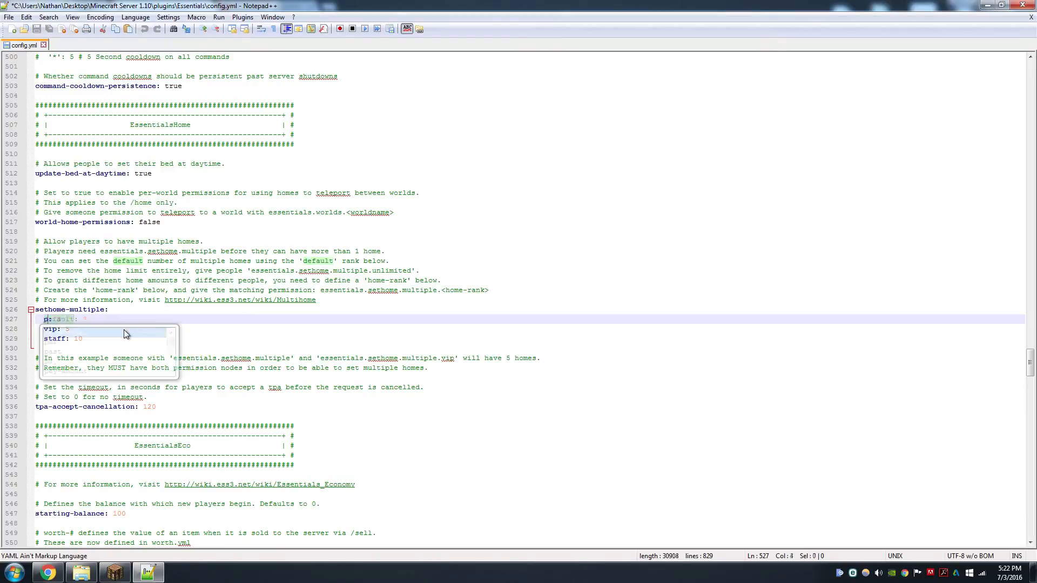
text(nt)
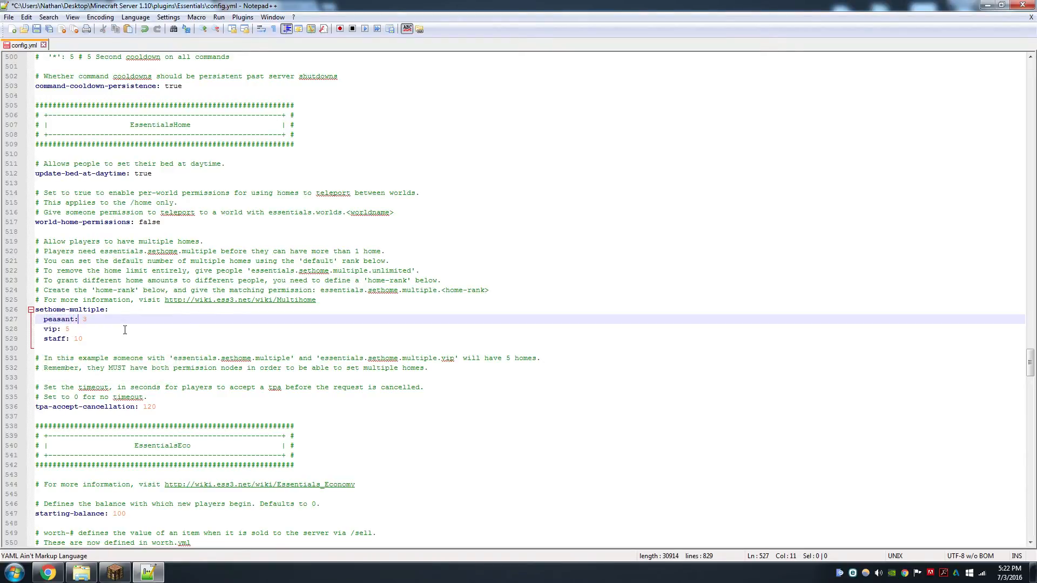
key(BackSpace)
text(2)
click(291, 343)
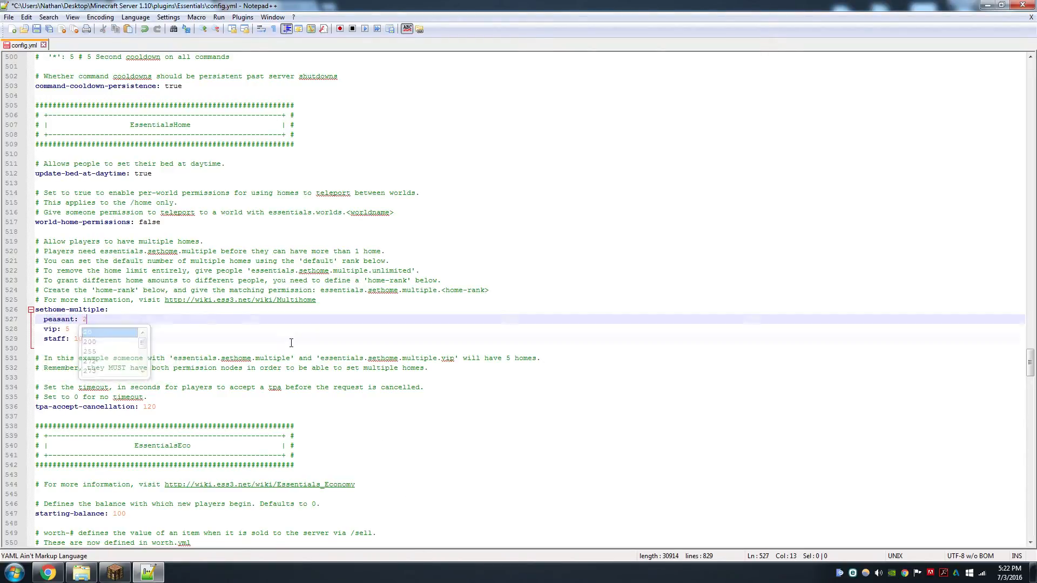
Rename the vip home-limit entry to knight and set its limit to 4
click(57, 329)
key(BackSpace)
key(BackSpace)
key(BackSpace)
text(knight)
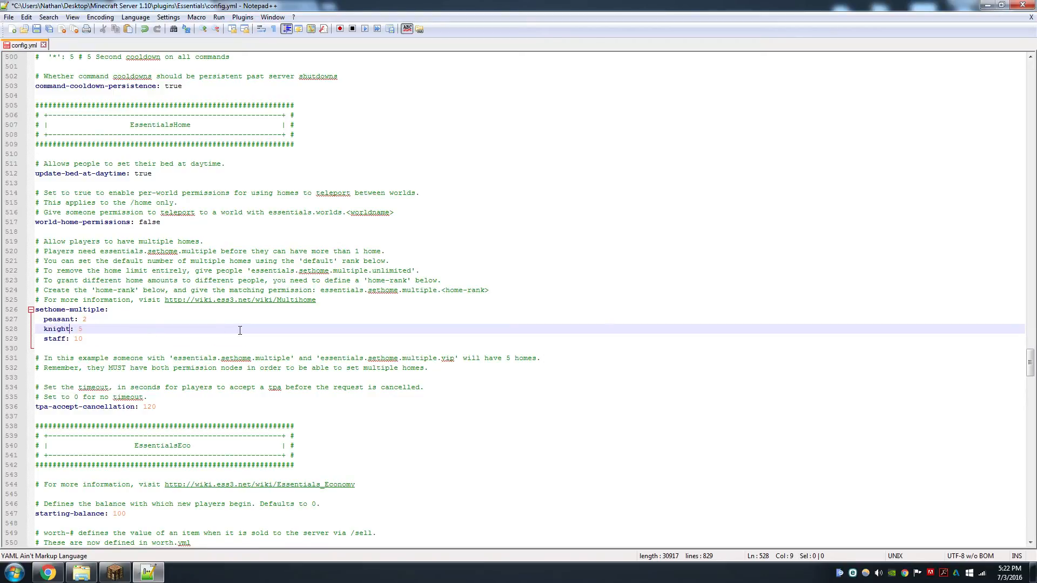
key(Right)
key(BackSpace)
text(4)
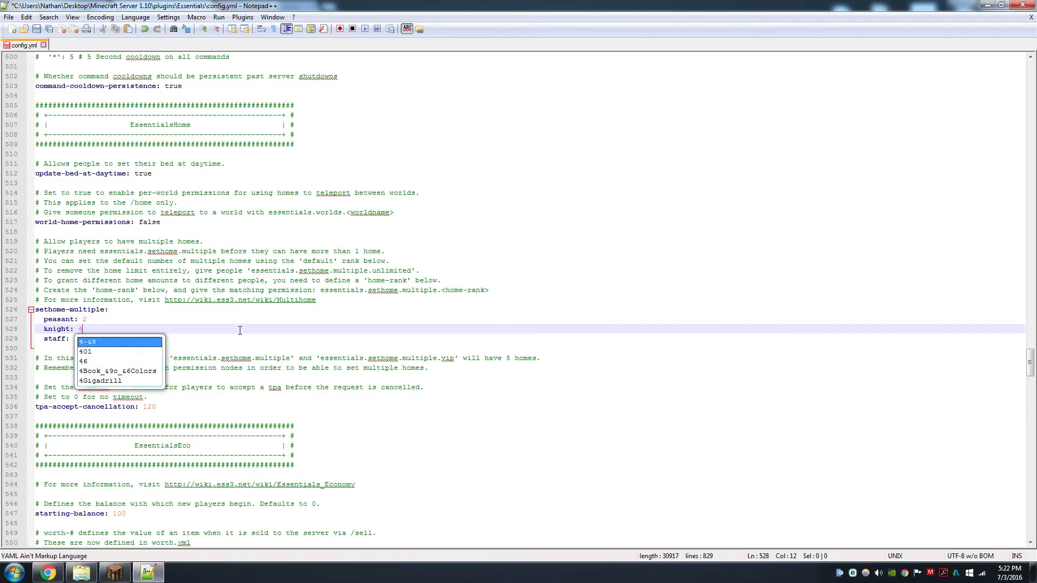
key(Return)
key(BackSpace)
key(BackSpace)
key(BackSpace)
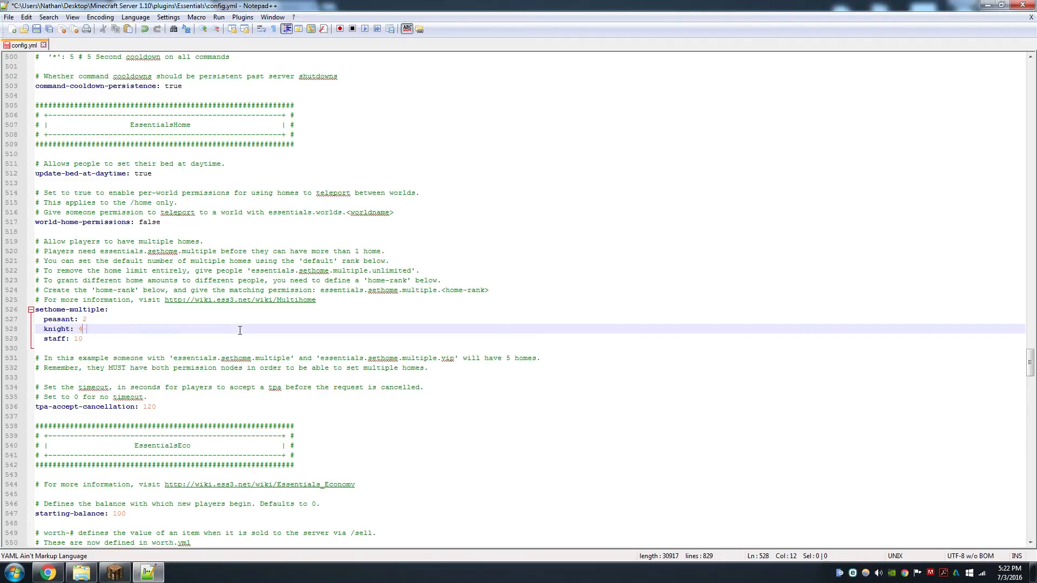
Add a king entry with a home limit of 6 below knight in sethome-multiple
key(Return)
text(king)
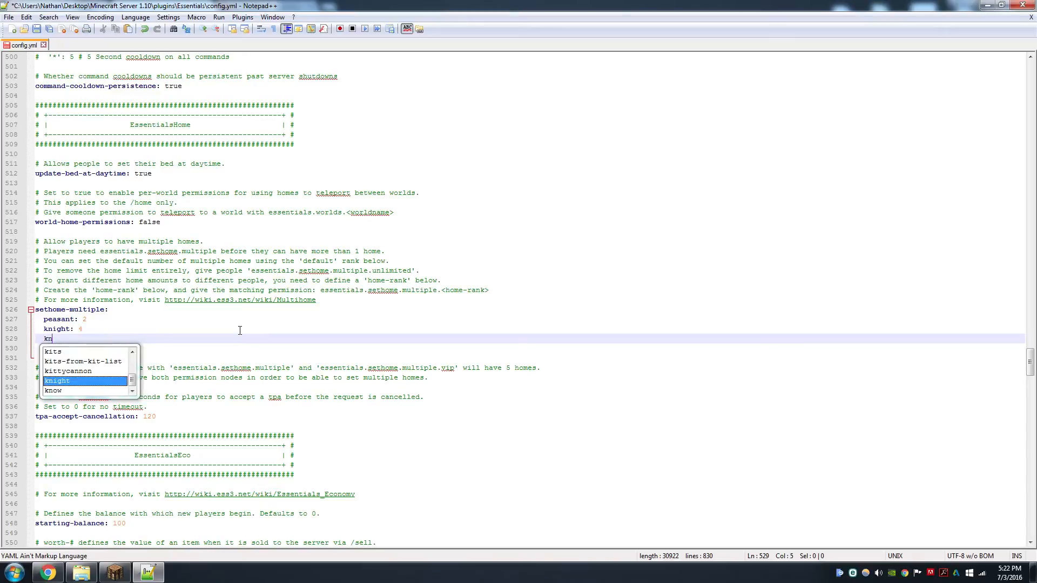
text(:)
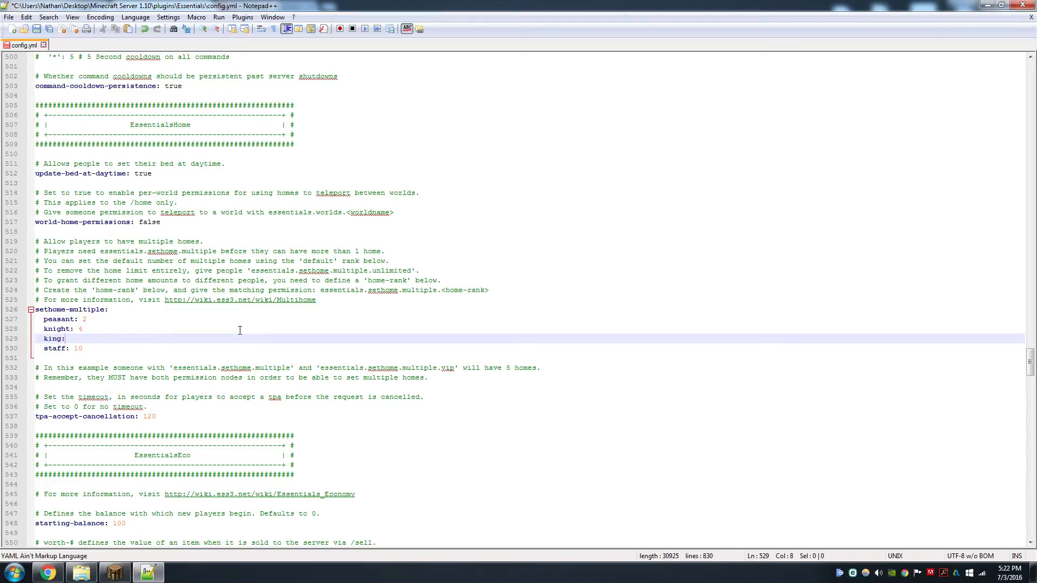
text( 6)
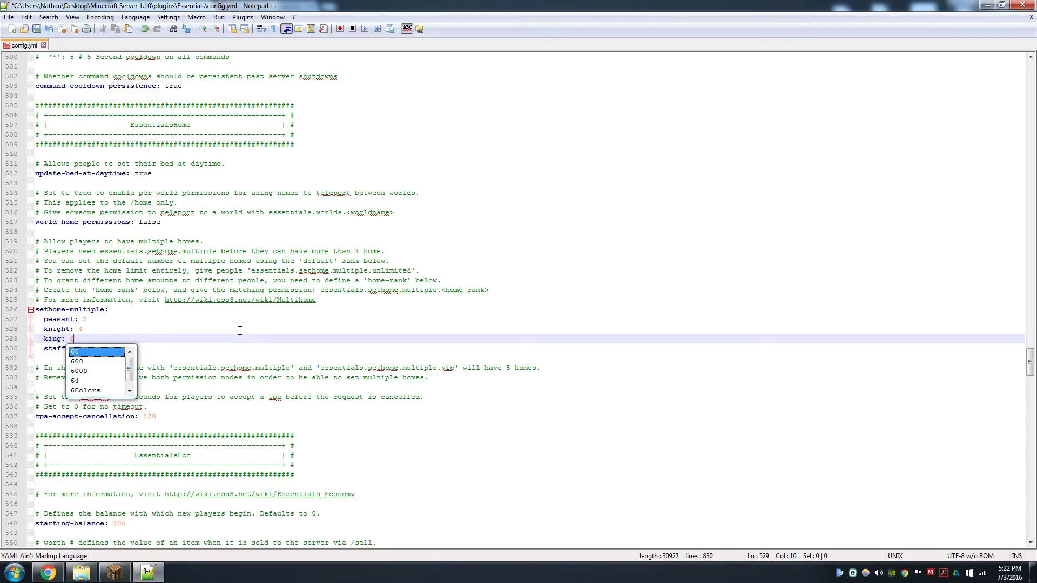
key(Return)
key(BackSpace)
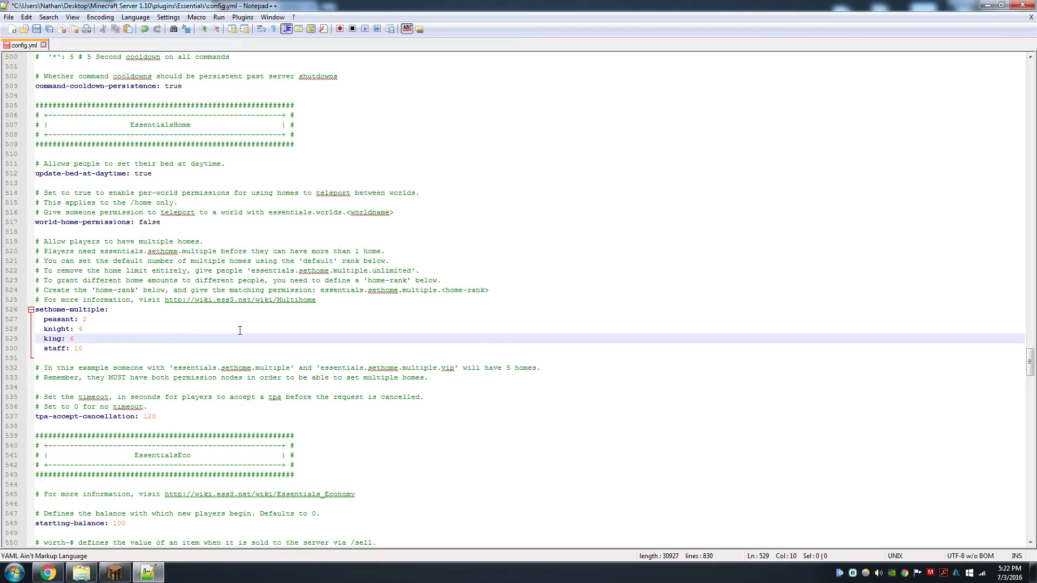
click(142, 347)
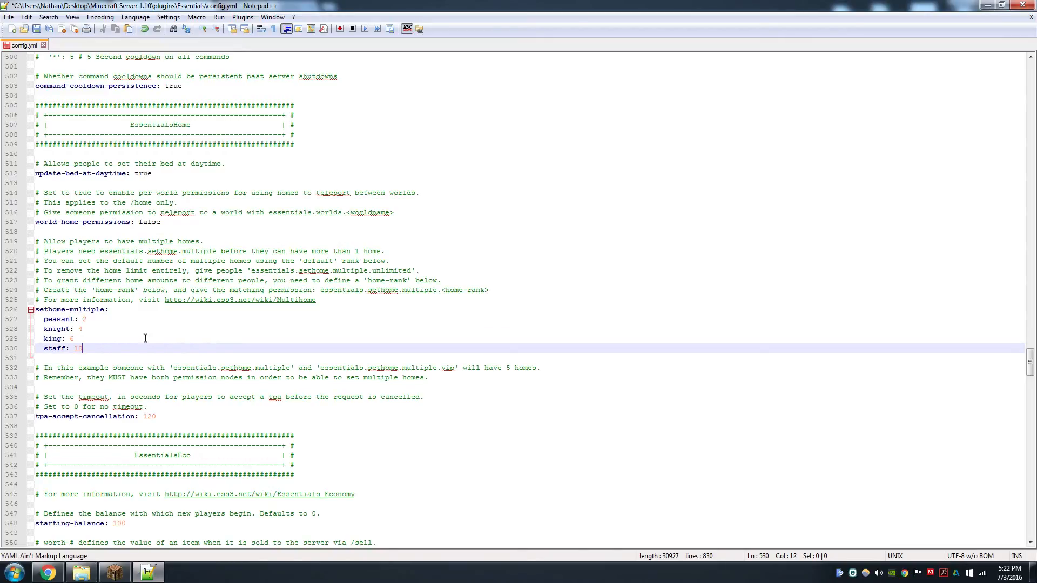
click(130, 337)
click(136, 323)
click(130, 337)
click(153, 311)
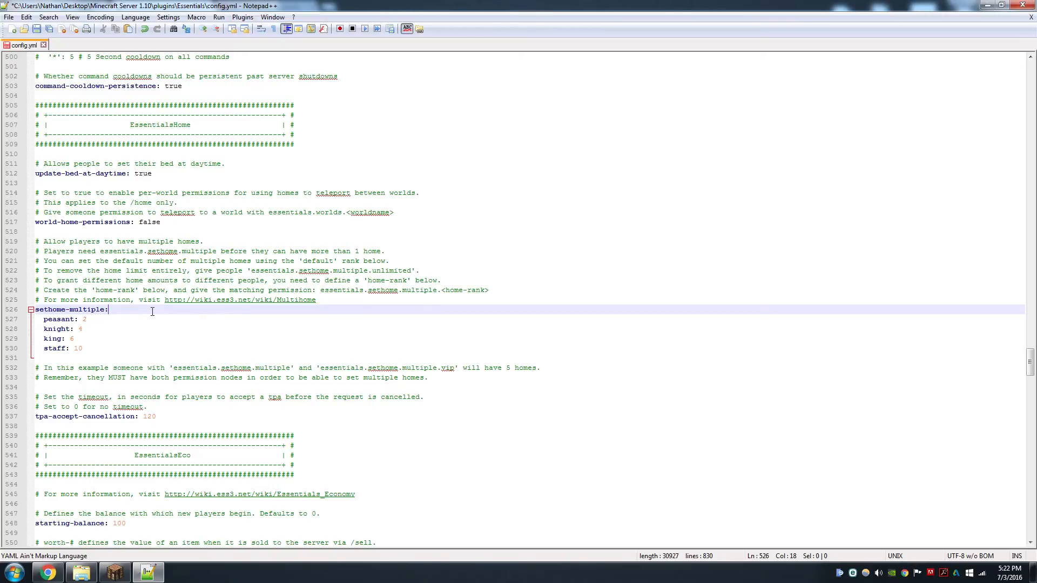
Rename the tools kit to peasant
scroll(243, 260, down, 2)
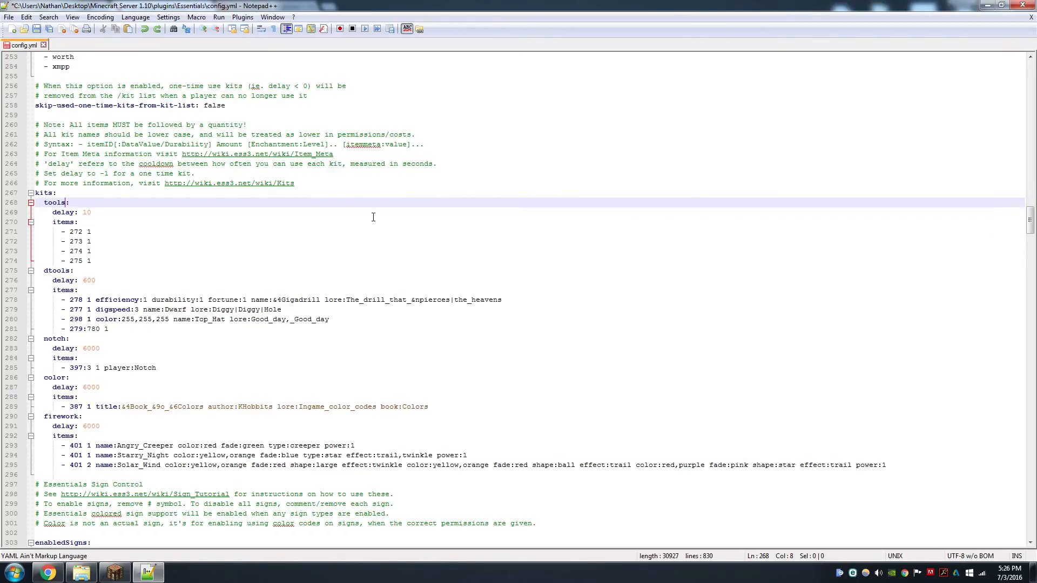
key(BackSpace)
key(BackSpace)
key(BackSpace)
key(BackSpace)
key(BackSpace)
text(p)
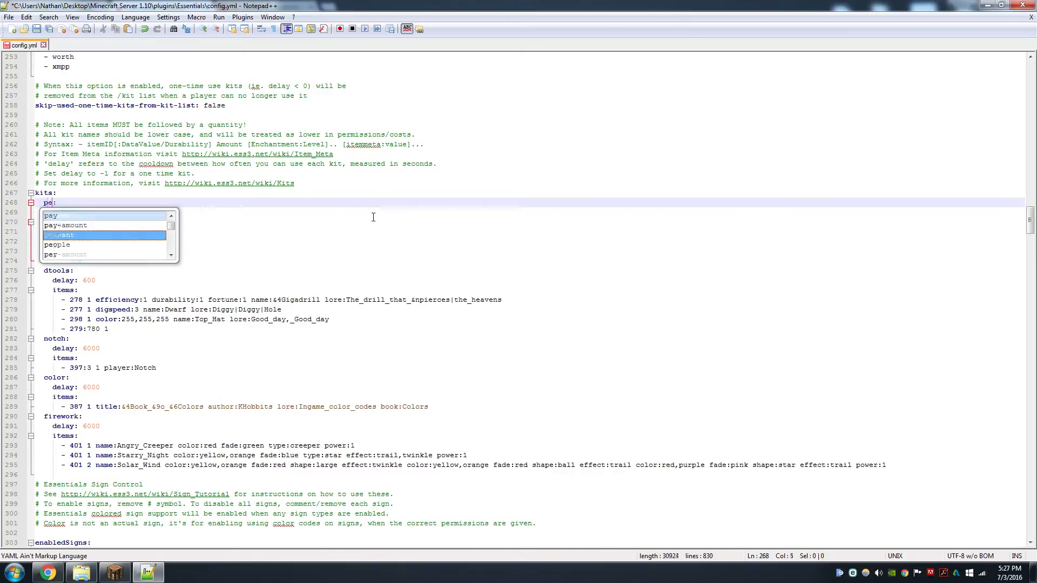
text(easant)
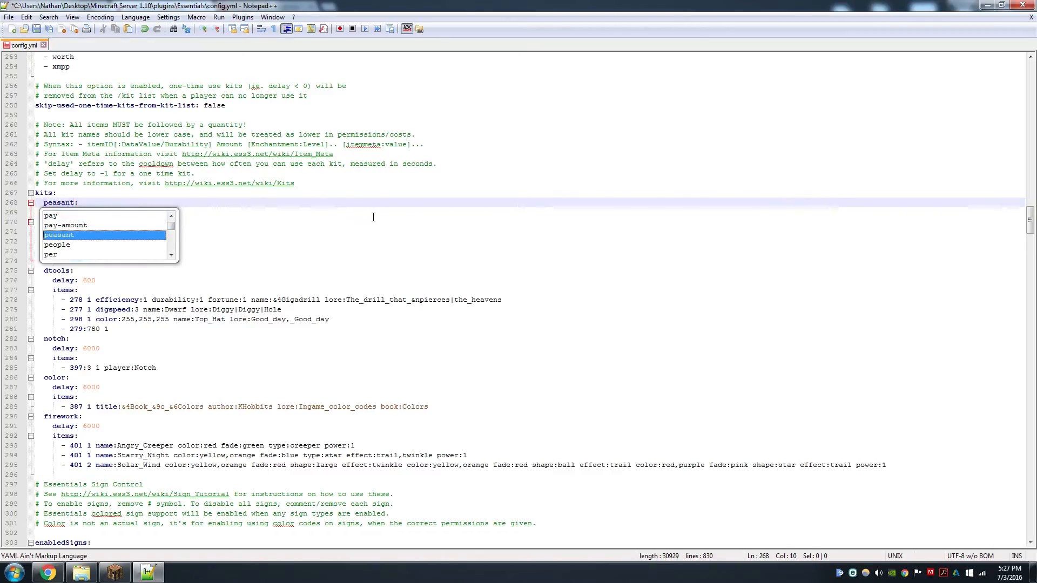
click(378, 213)
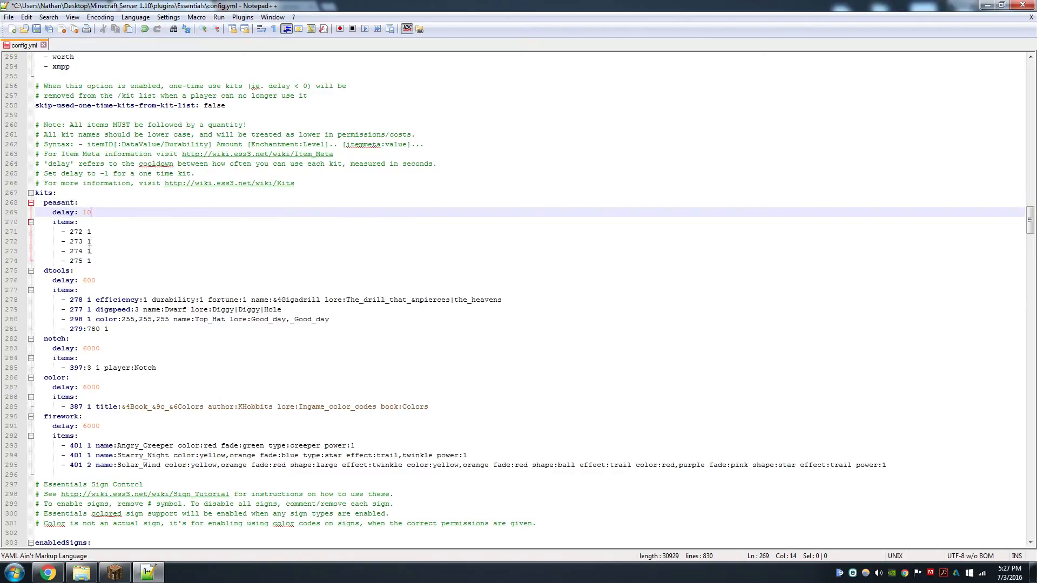
Rename the dtools kit to knight
drag(92, 212, 52, 215)
click(124, 231)
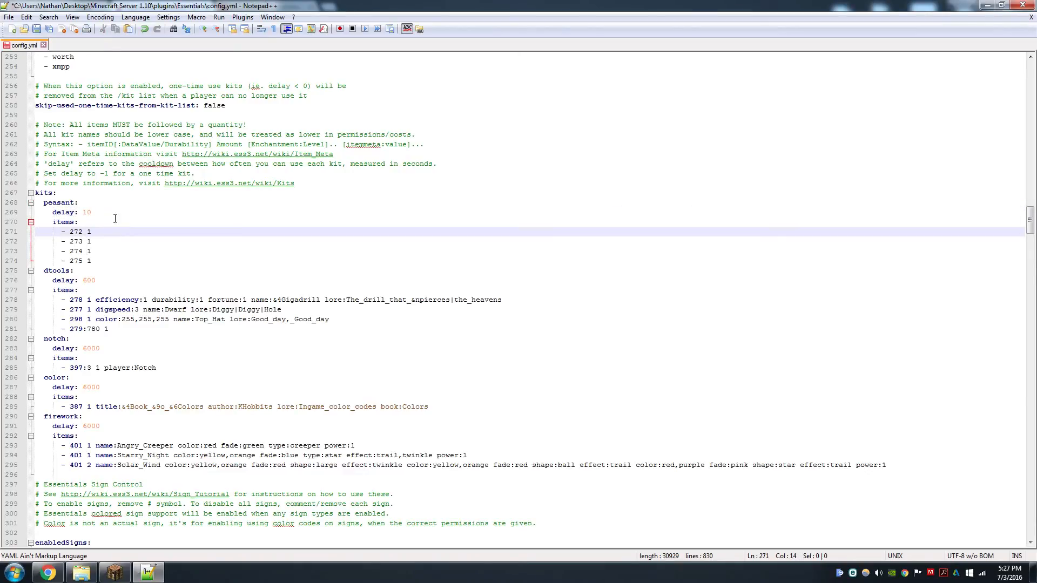
click(115, 218)
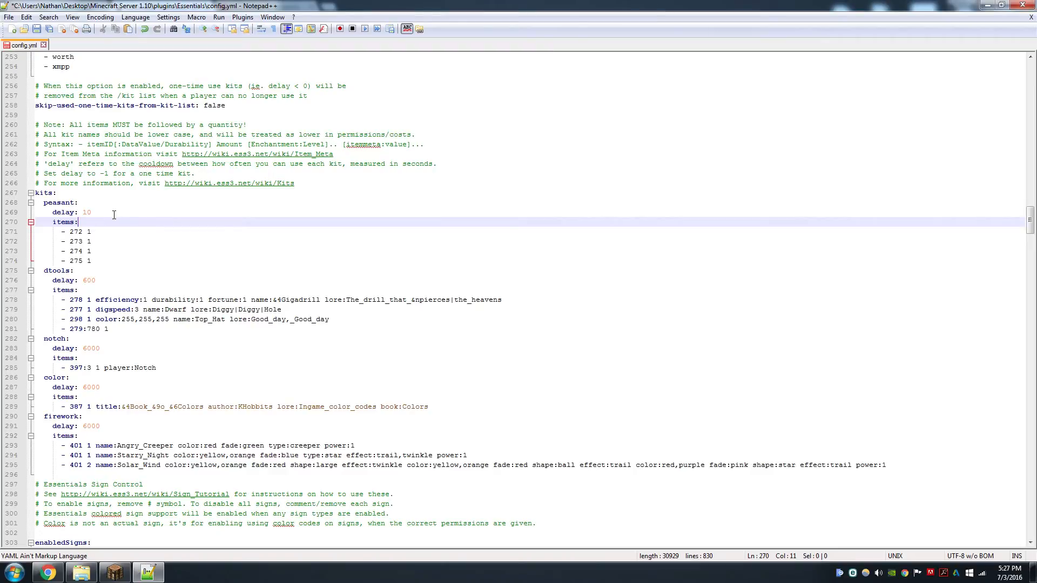
scroll(113, 215, down, 2)
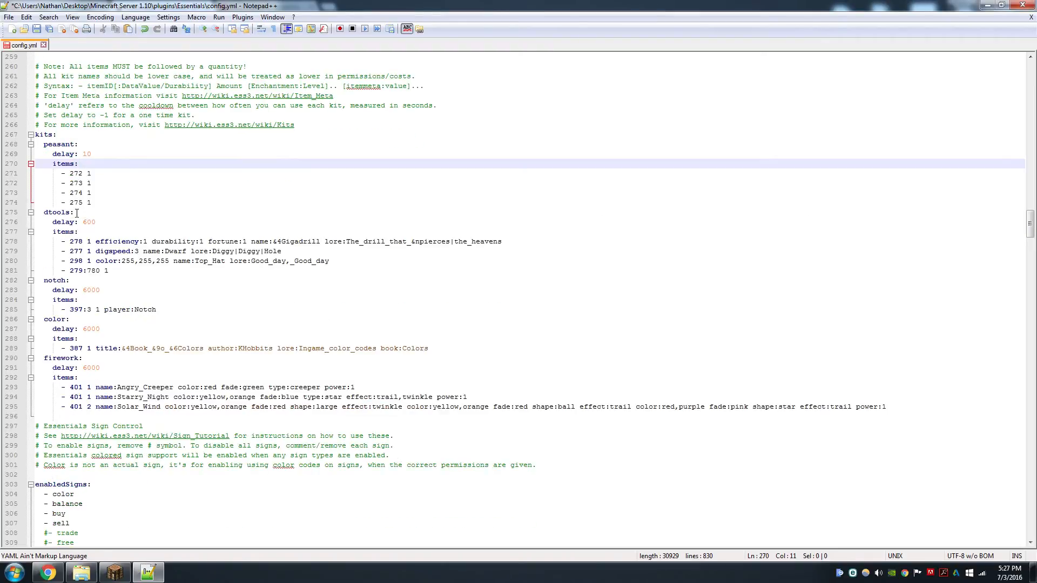
drag(65, 212, 44, 214)
text(knight:)
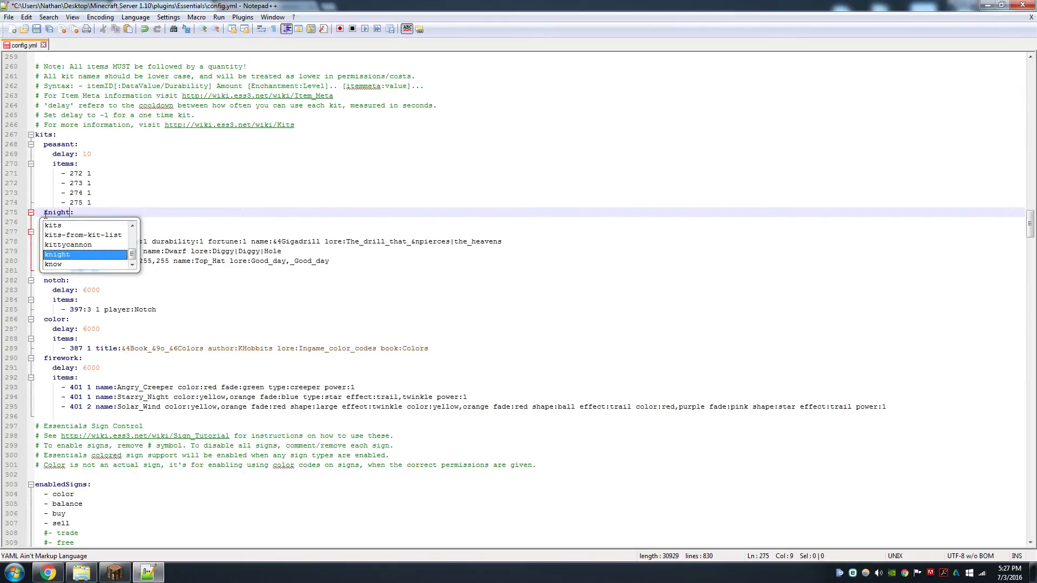
key(Escape)
Rename the notch kit to king
drag(65, 280, 45, 280)
text(king)
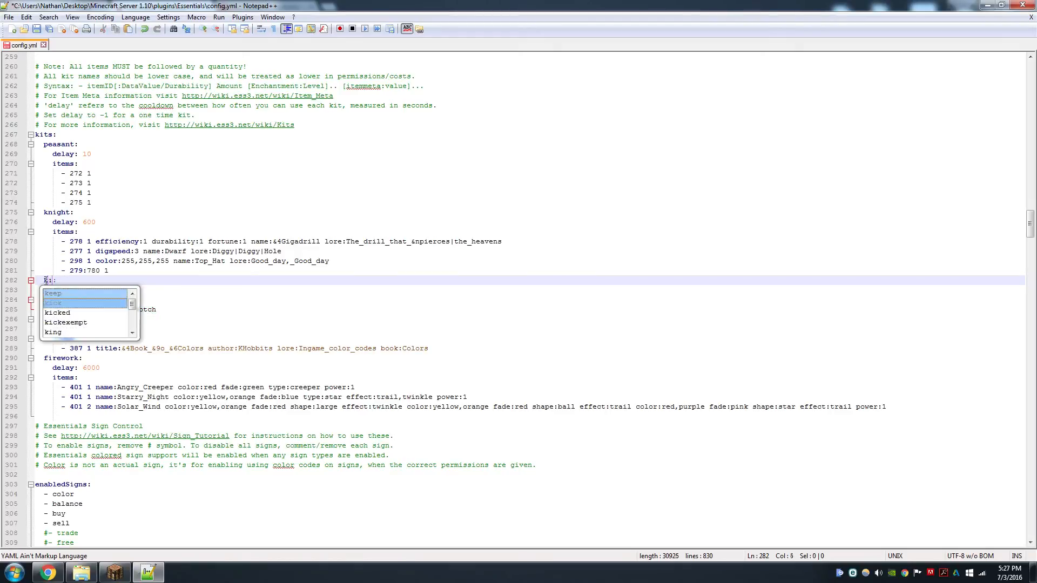
click(46, 281)
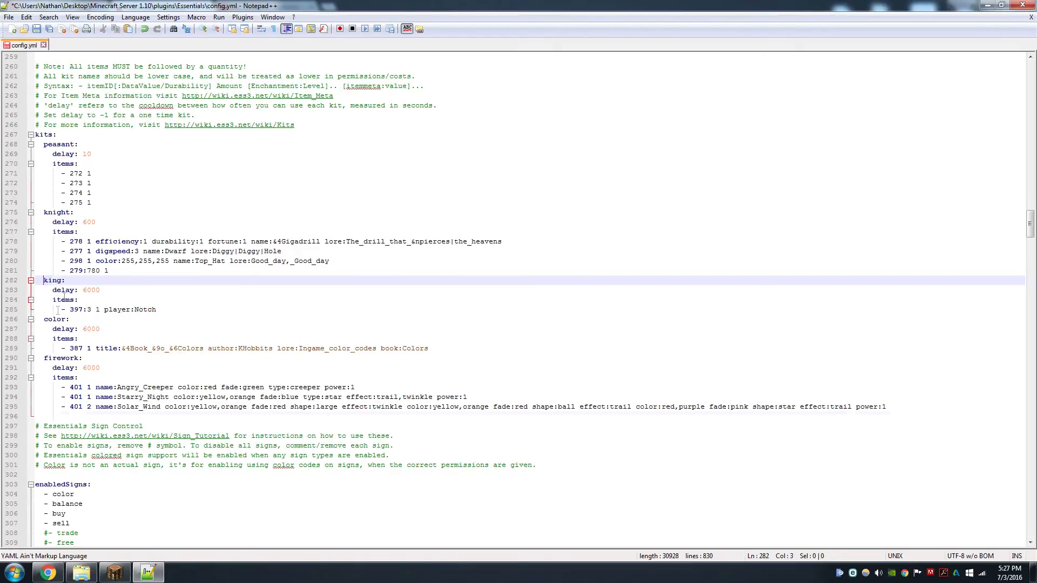
Delete the color and firework kits
click(77, 416)
drag(76, 415, 24, 324)
key(Delete)
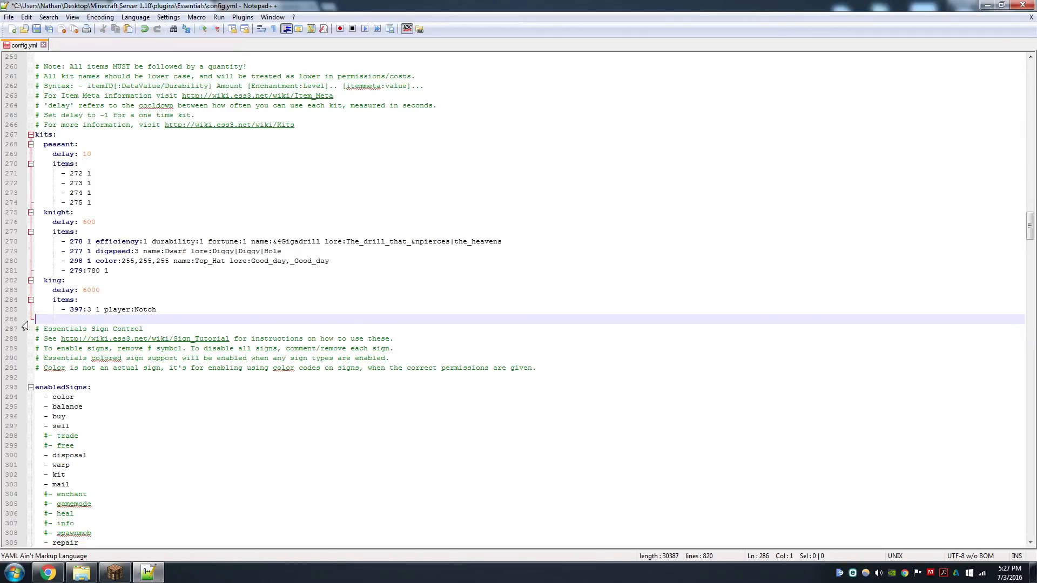
click(136, 290)
click(177, 314)
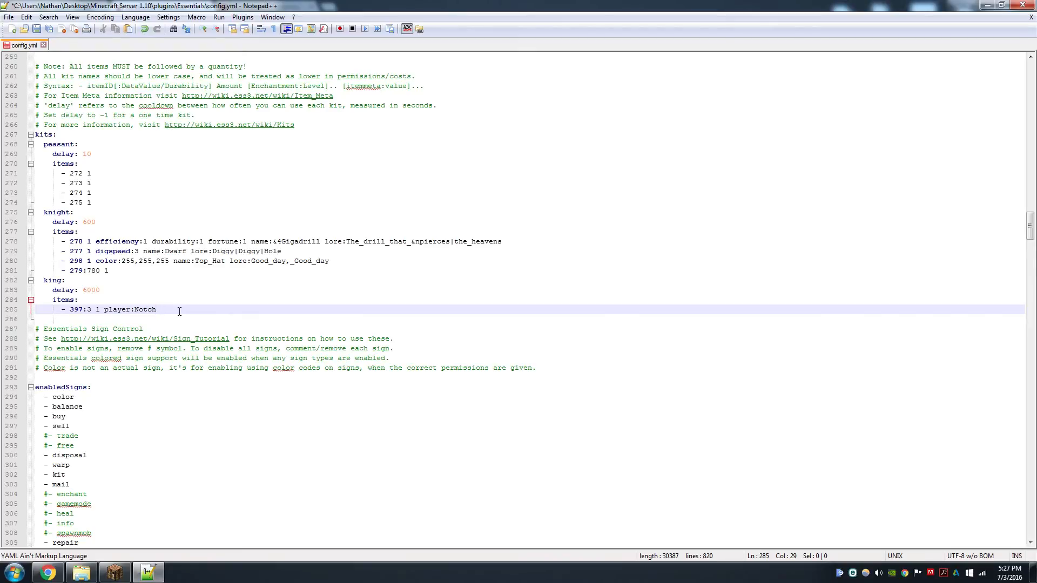
Review the peasant, knight and king kit item lists and save the Essentials config file
drag(81, 282, 68, 141)
click(254, 183)
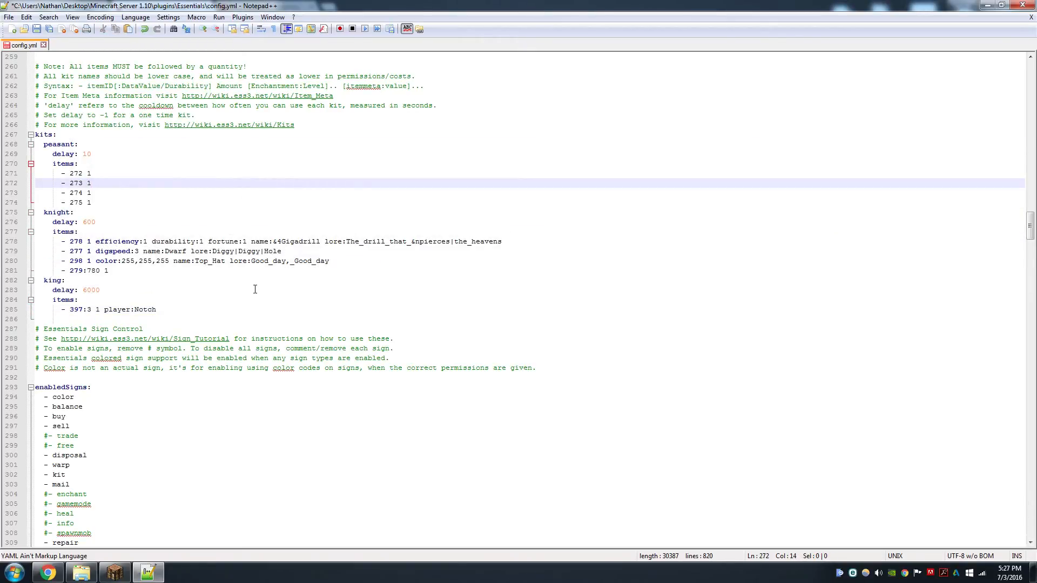
scroll(241, 293, down, 1)
drag(95, 173, 32, 146)
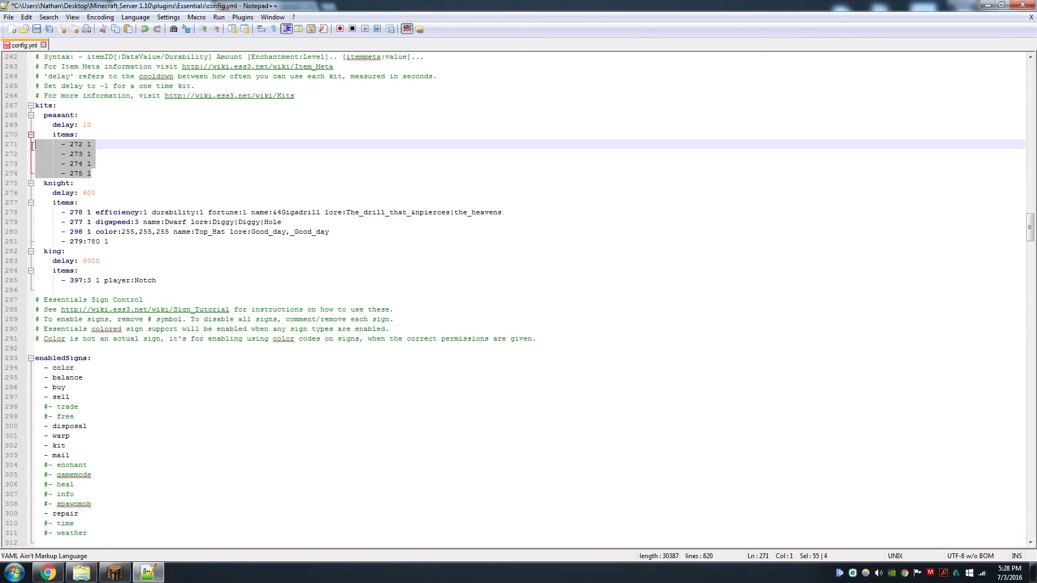
click(103, 172)
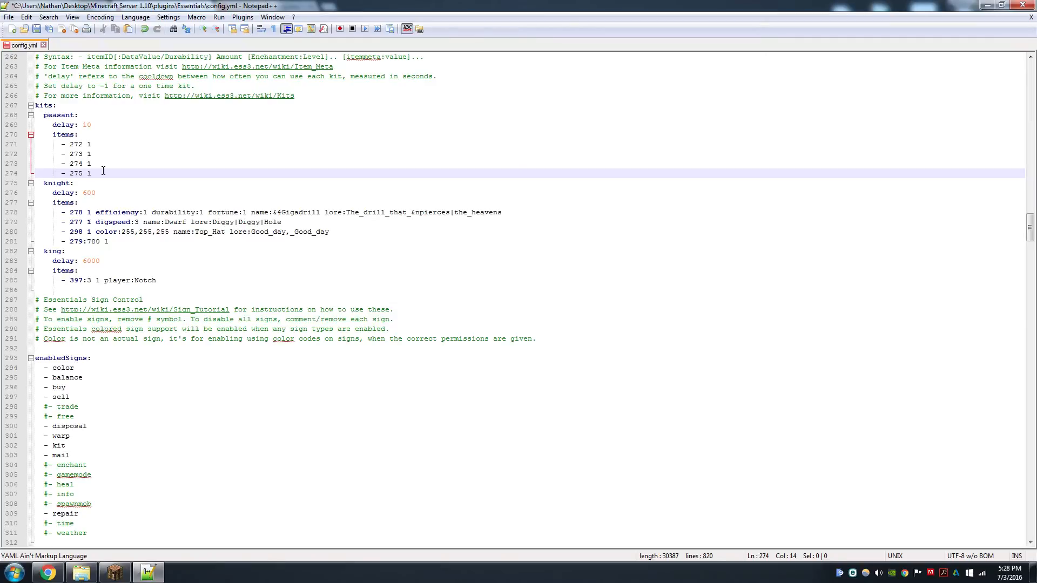
drag(154, 242, 44, 212)
click(140, 275)
drag(135, 281, 63, 281)
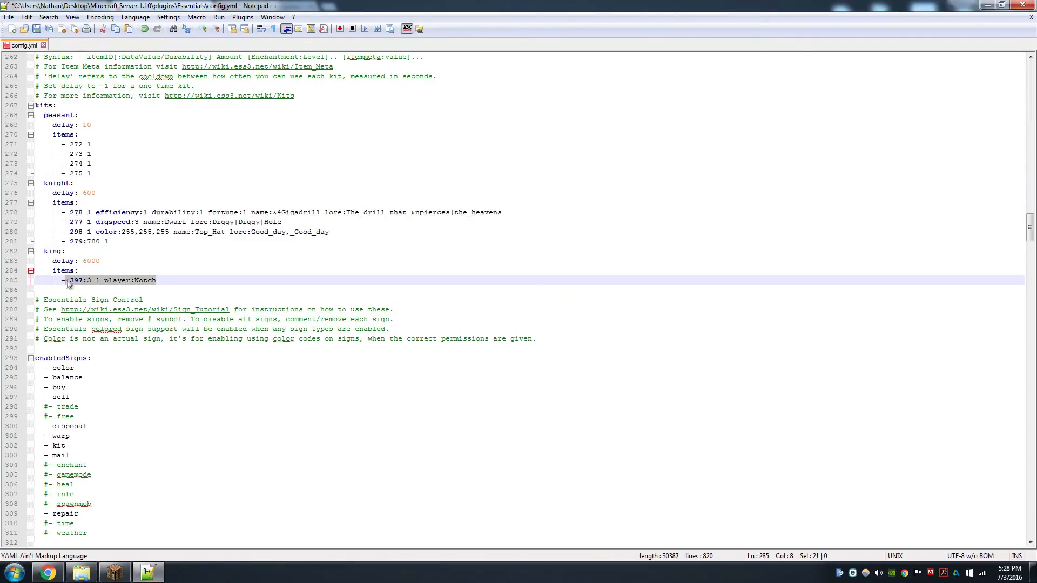
click(90, 161)
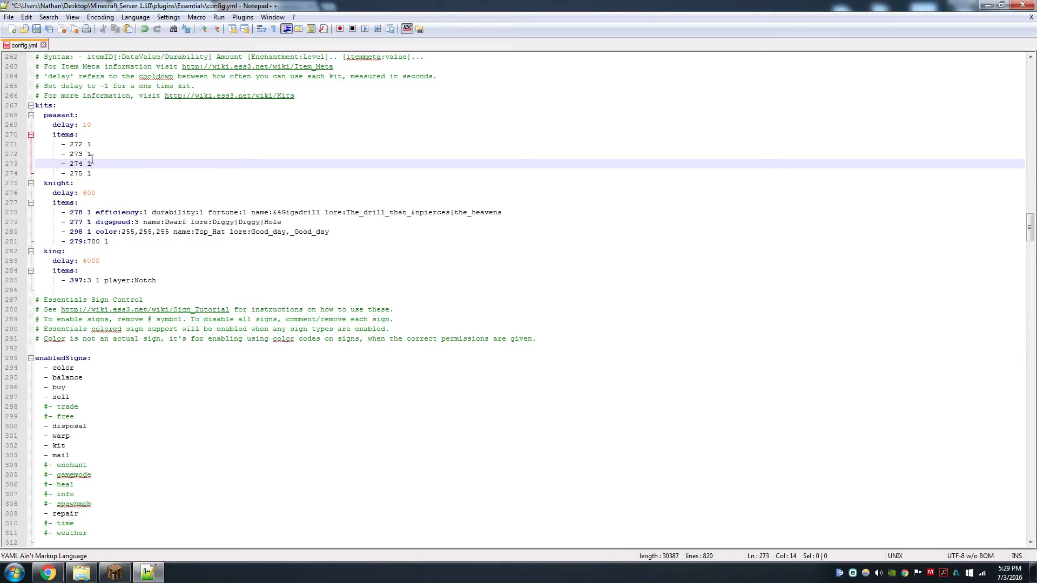
drag(79, 144, 70, 144)
key(End)
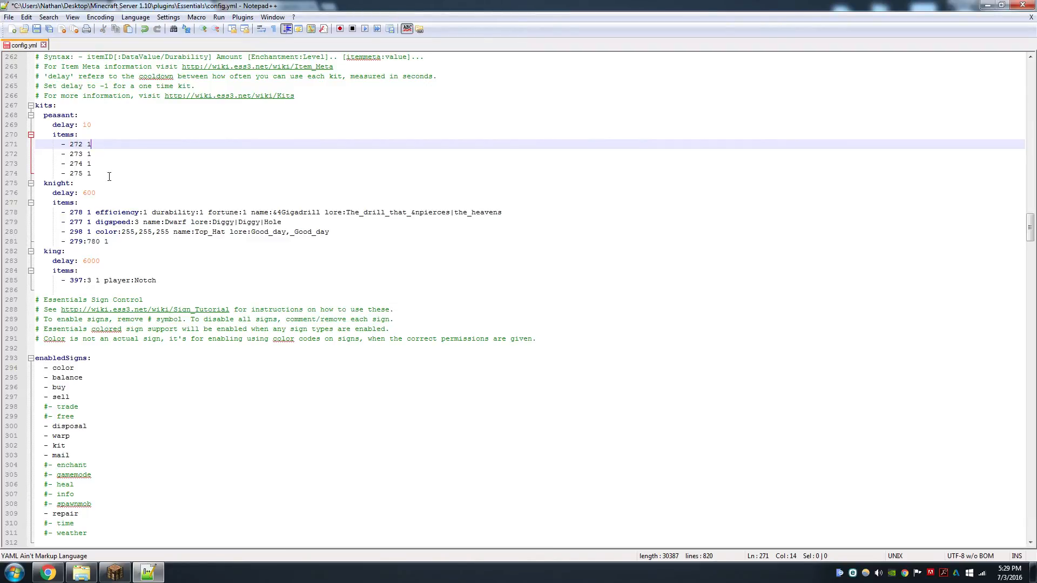
key(ctrl+s)
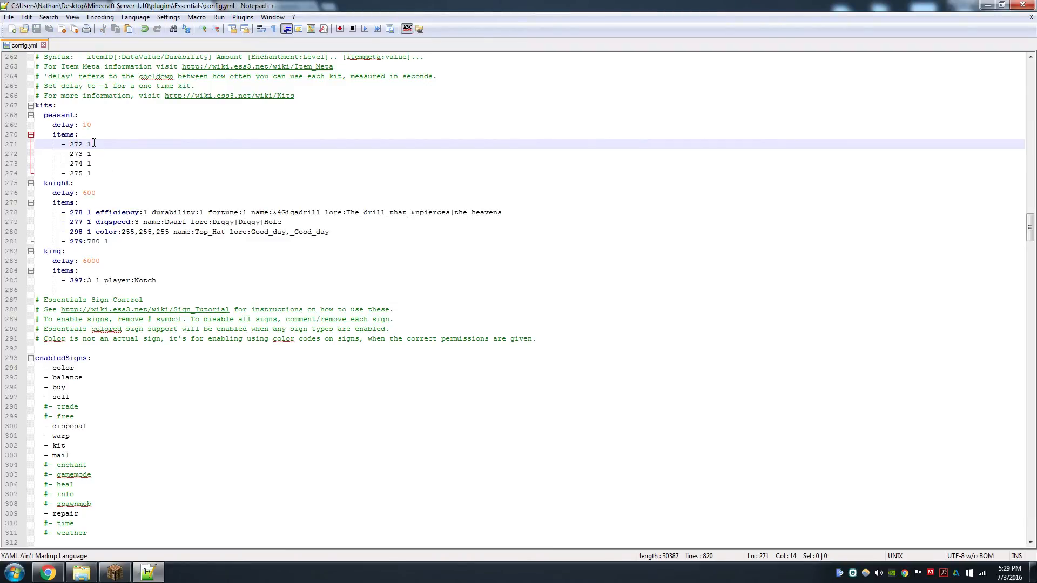
Open the PermissionsEx permissions.yml file in Notepad++
click(986, 5)
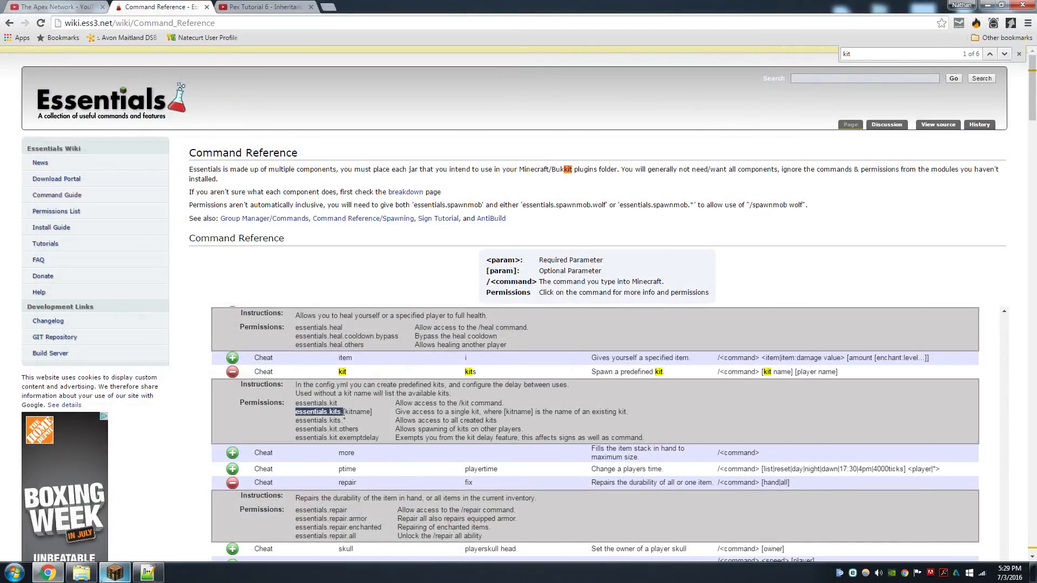
click(64, 484)
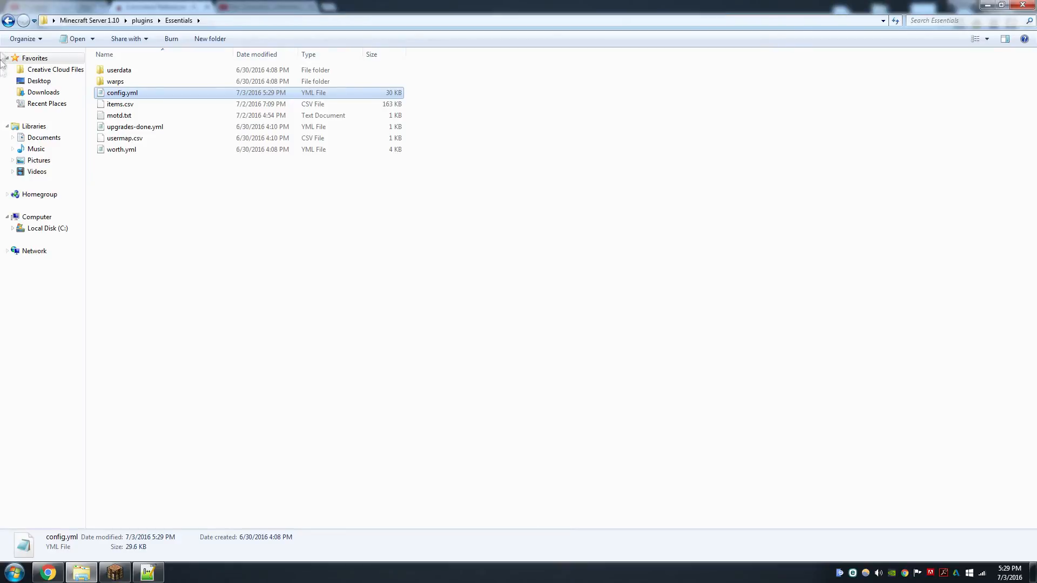
click(7, 21)
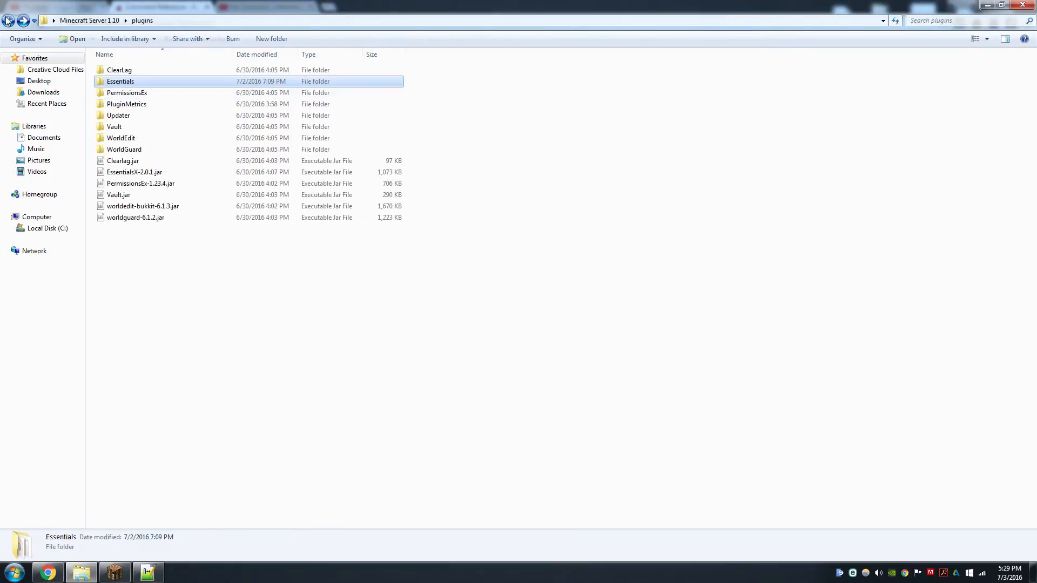
double_click(132, 93)
right_click(140, 83)
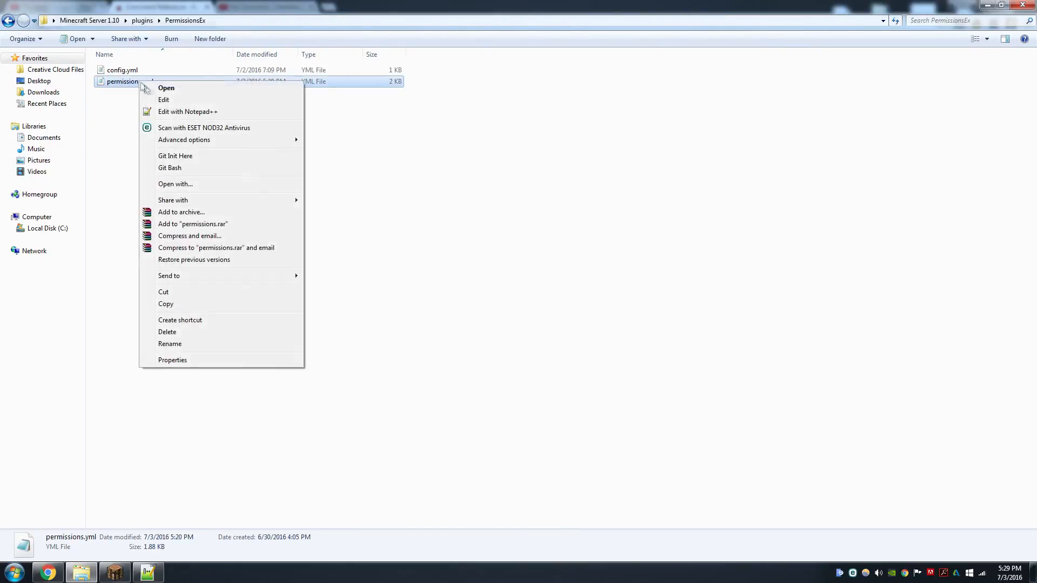
click(174, 115)
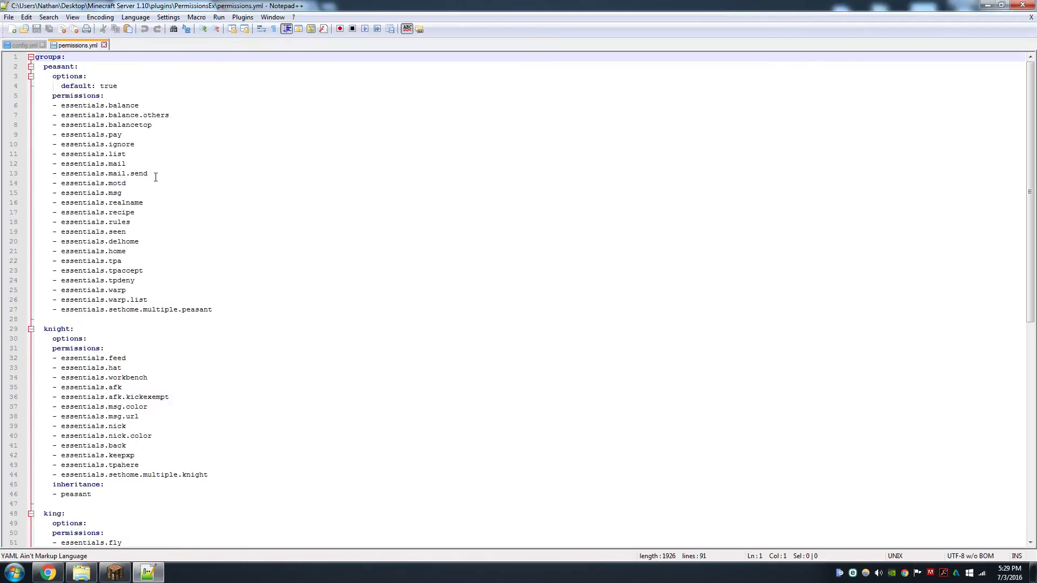
Add the essentials.kits.peasant permission to the peasant group's permission list
click(234, 308)
key(Return)
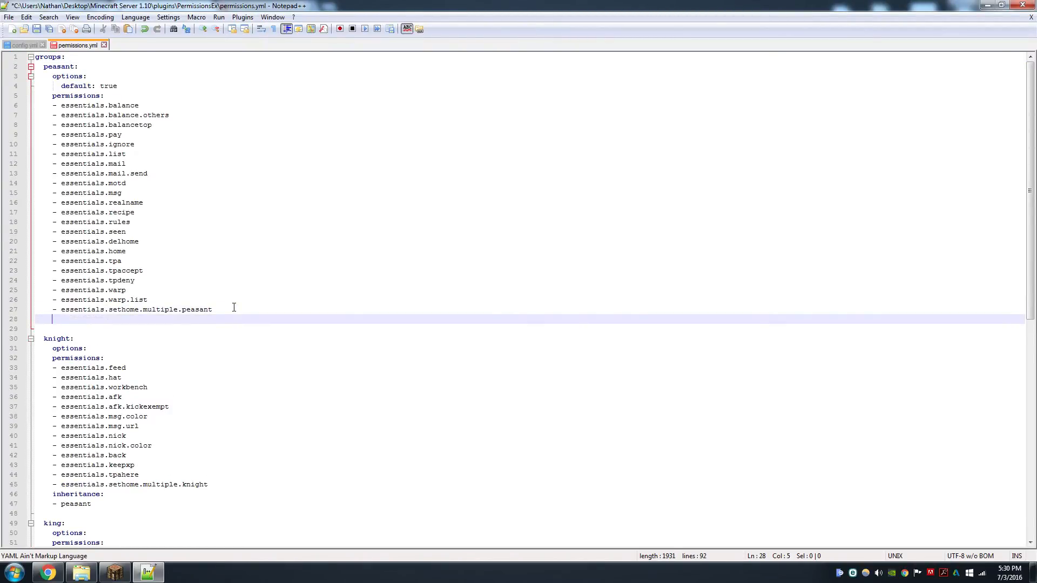
text(- essentials.kits.peasant)
key(Escape)
Add the essentials.kits.knight permission to the knight group's permission list
scroll(186, 368, down, 3)
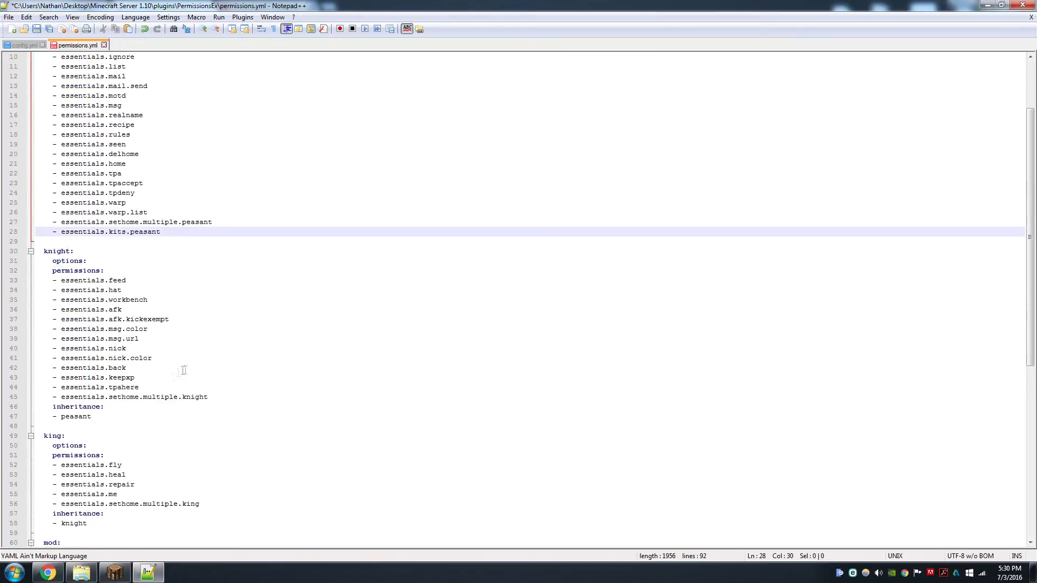
click(231, 398)
key(Return)
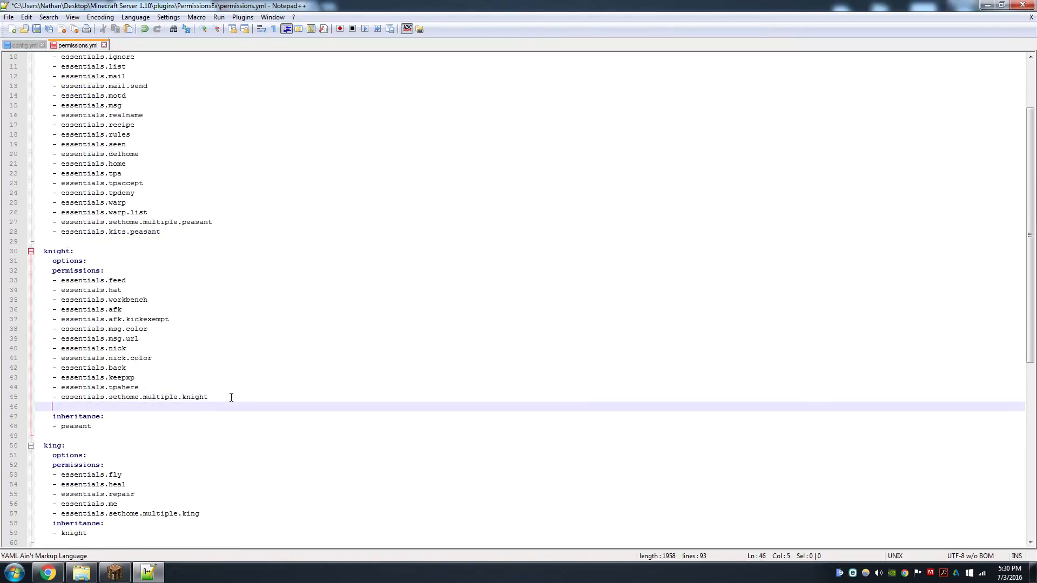
text(- essentials.kits.knight)
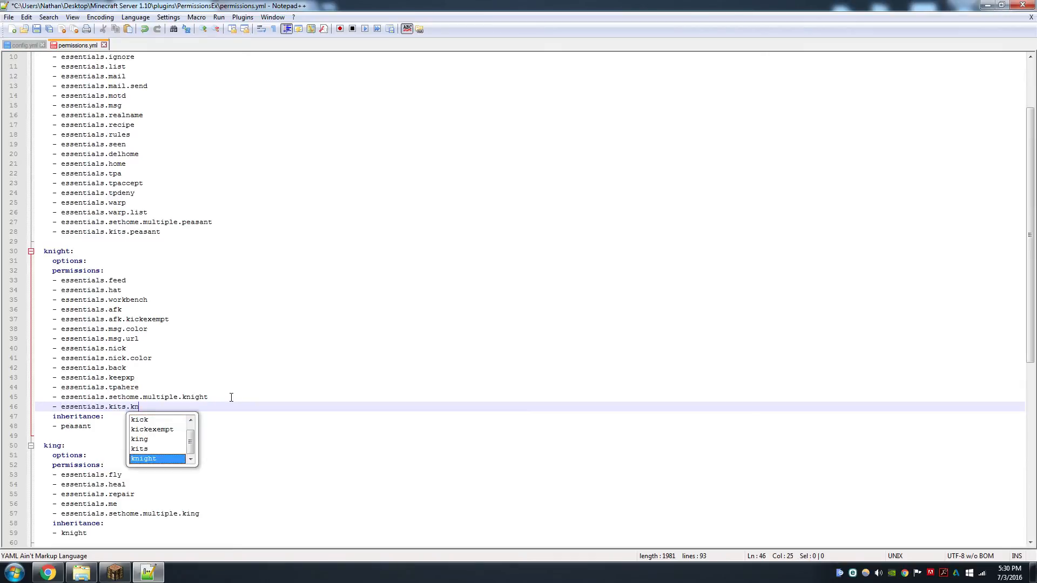
Add the essentials.kits.king permission to the king group and save permissions.yml
scroll(232, 398, down, 3)
click(212, 430)
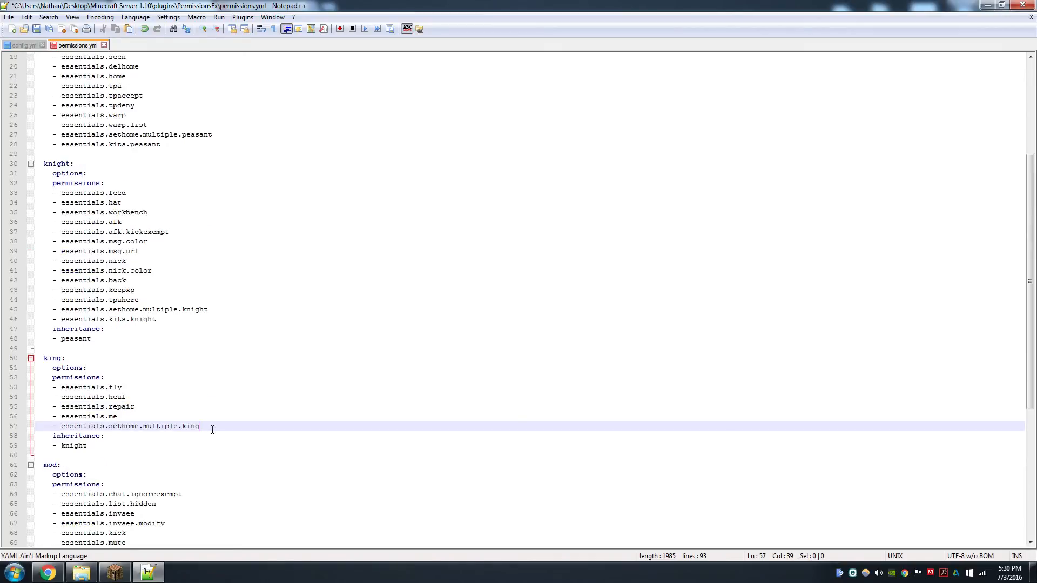
key(Return)
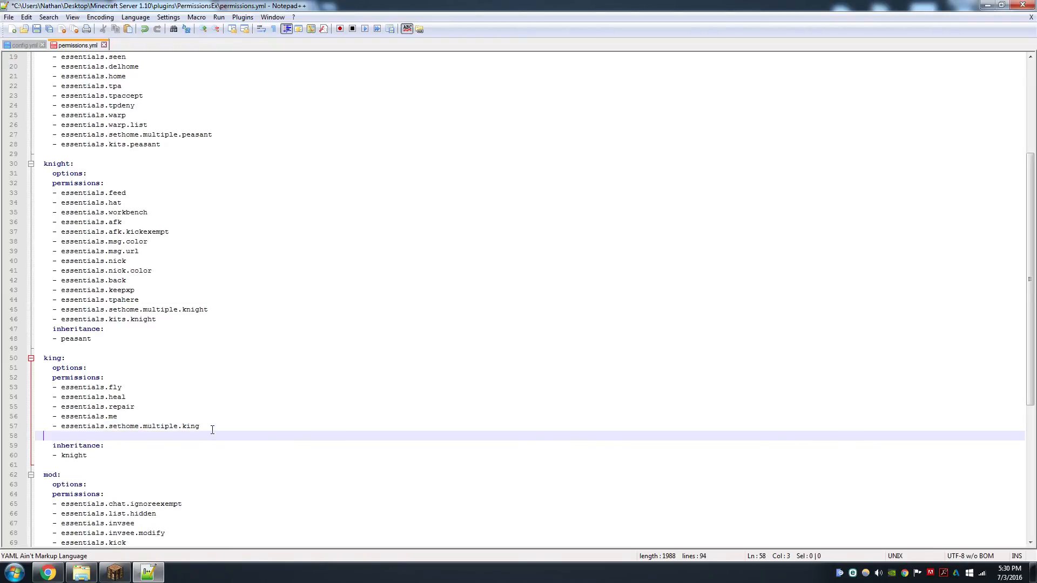
text(- essentials.kits.king)
click(213, 427)
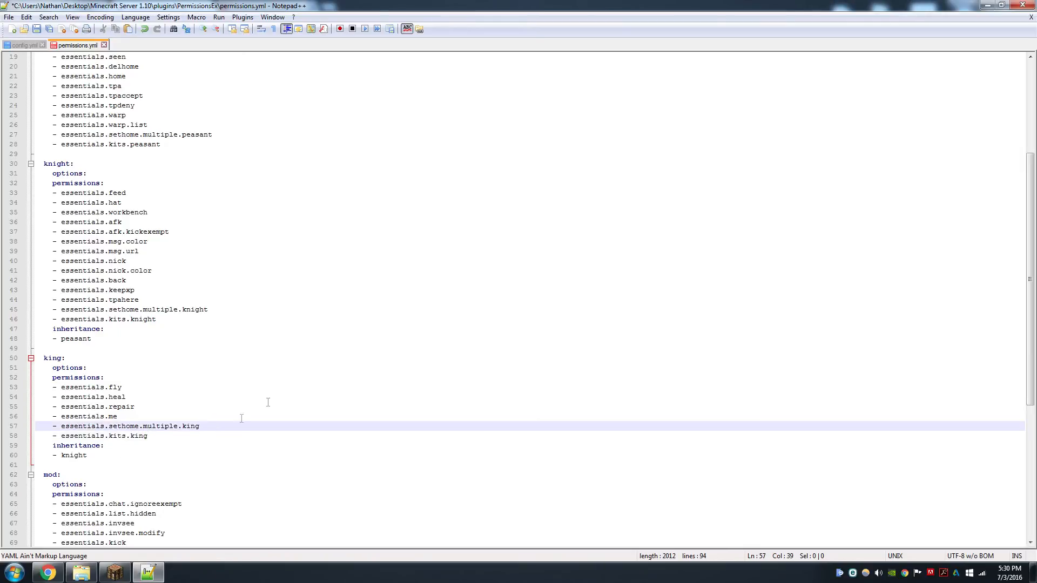
scroll(241, 418, down, 9)
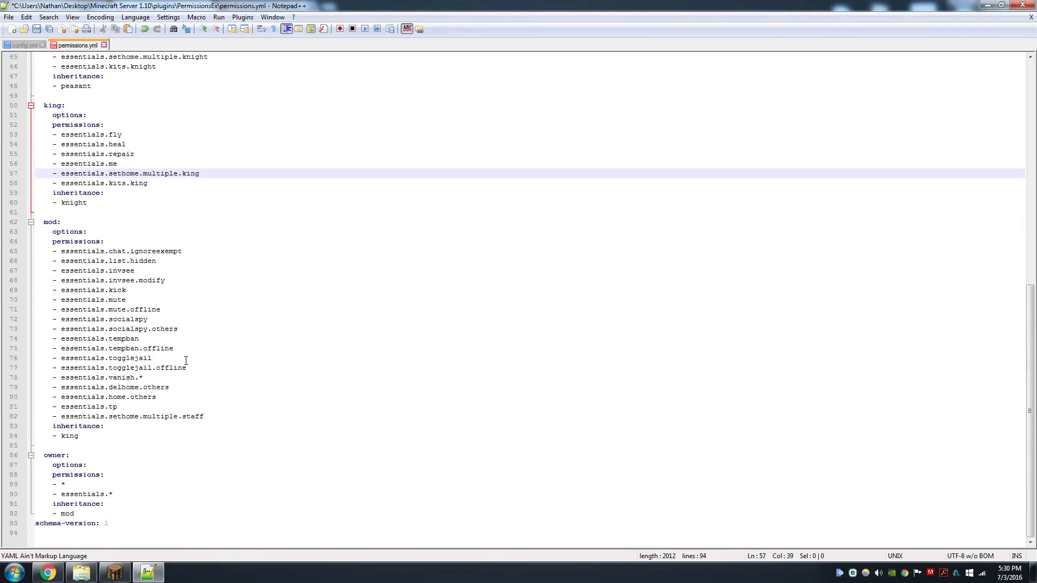
scroll(186, 361, up, 15)
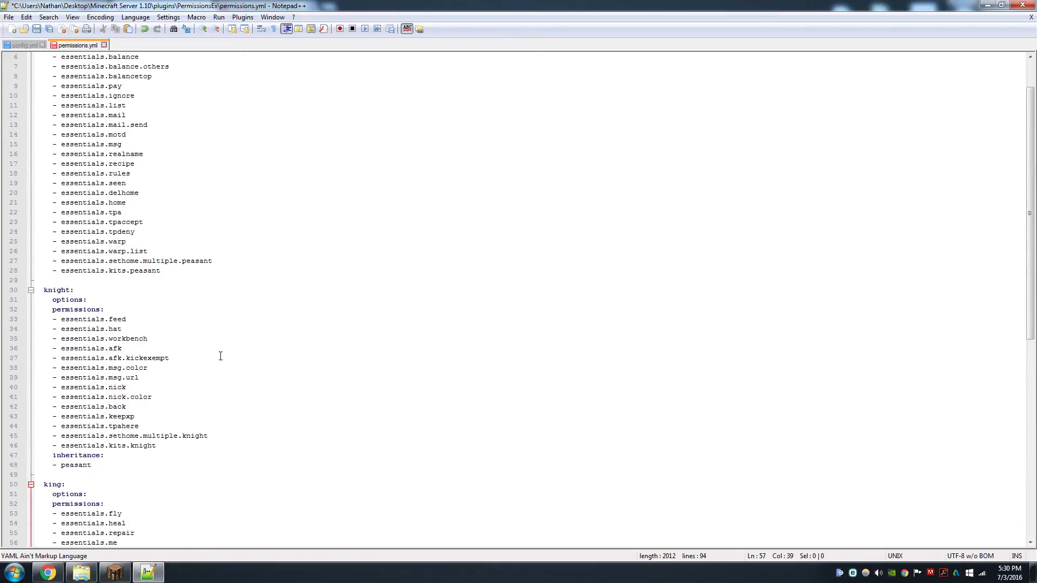
key(ctrl+s)
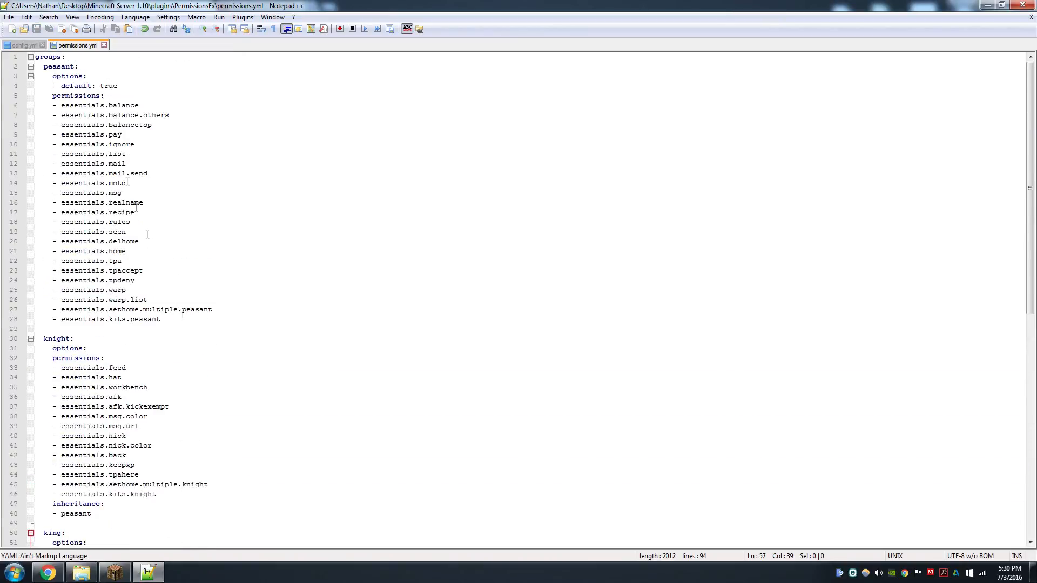
Set auto-afk-kick to 1800 in the Essentials config and save the file
click(104, 45)
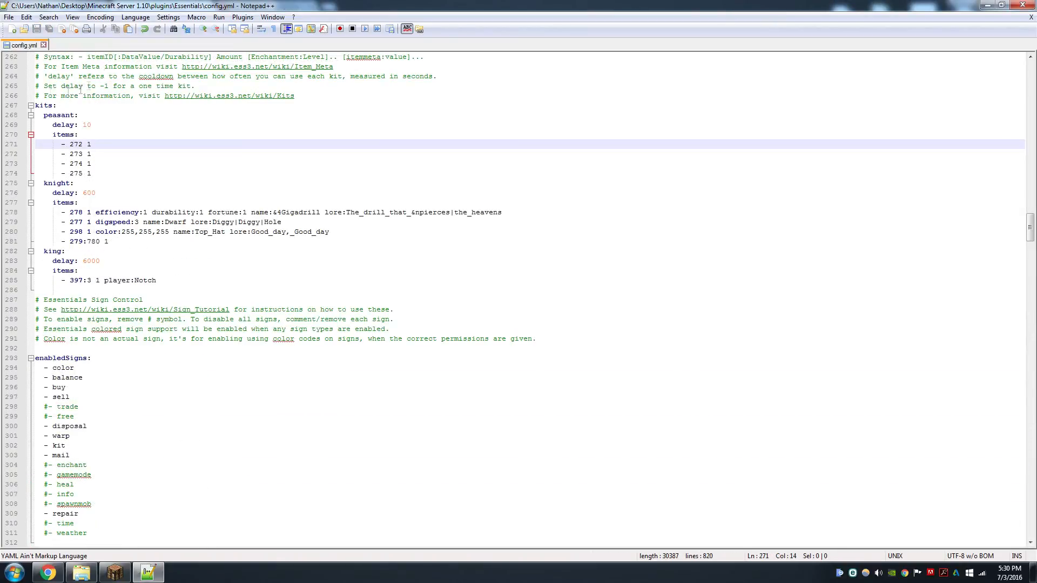
click(145, 156)
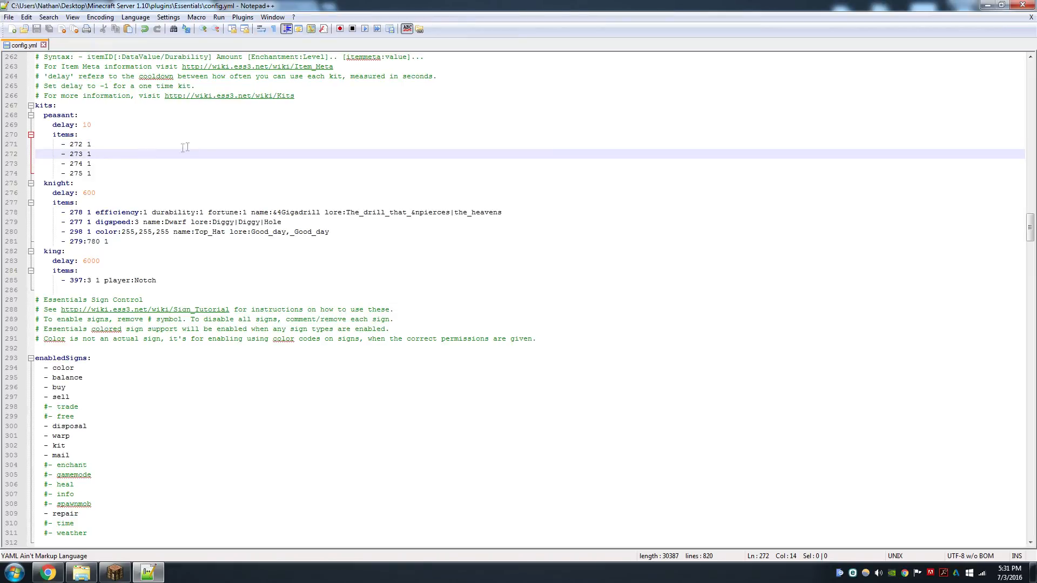
scroll(204, 158, up, 7)
scroll(204, 157, down, 4)
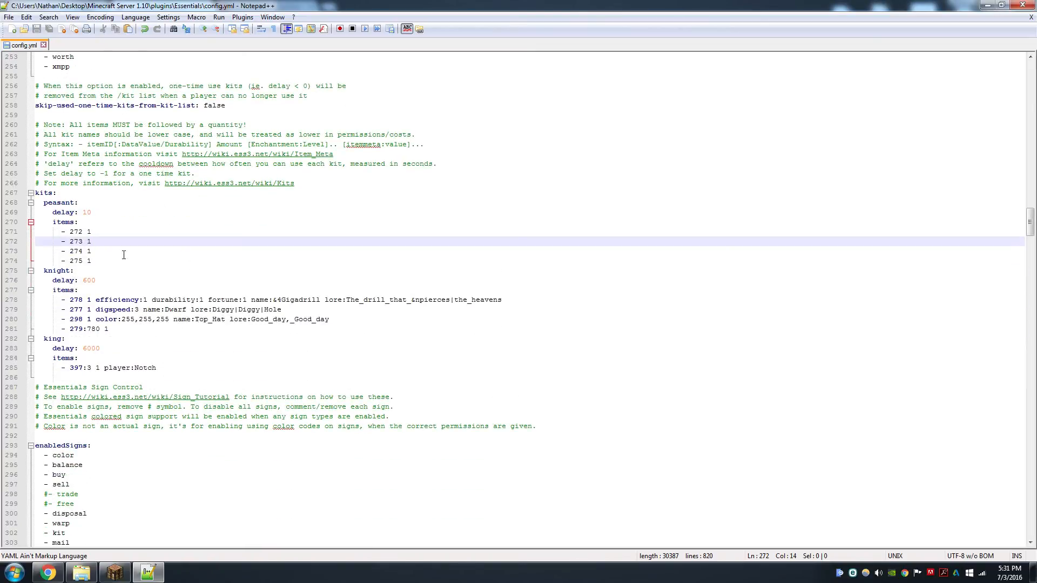
scroll(184, 224, up, 8)
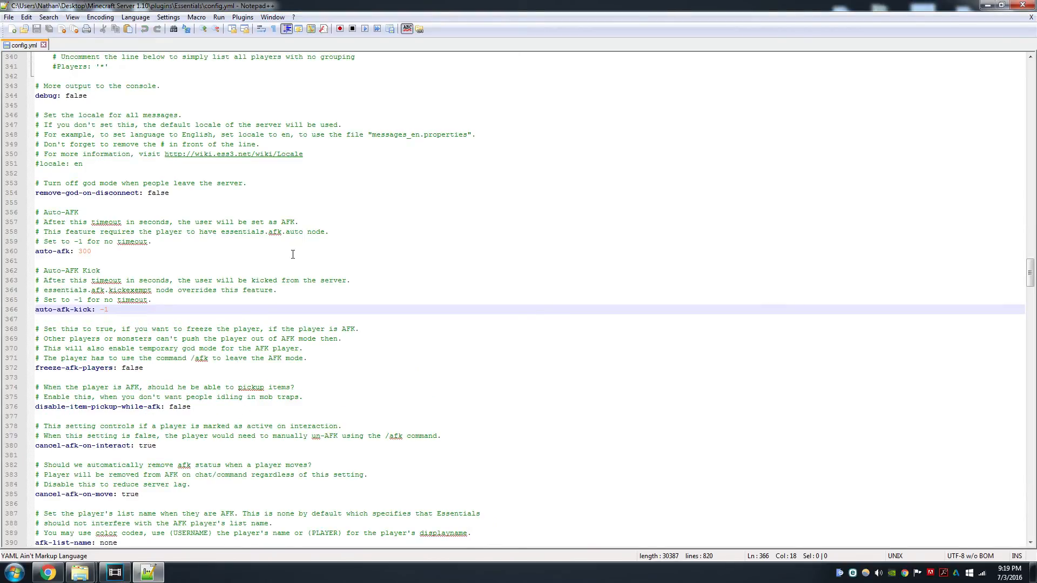
key(BackSpace)
key(BackSpace)
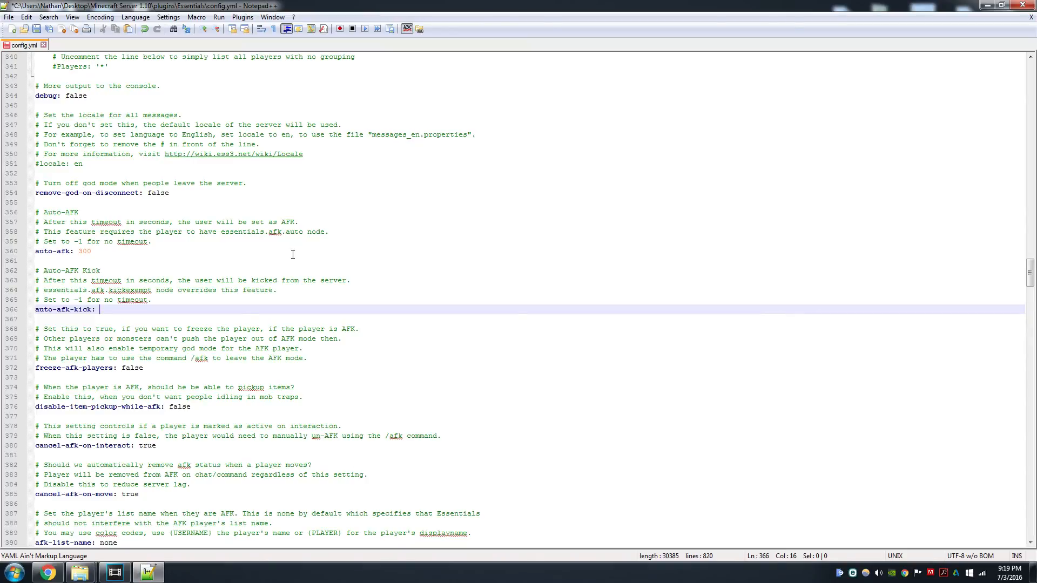
text(1800)
key(ctrl+s)
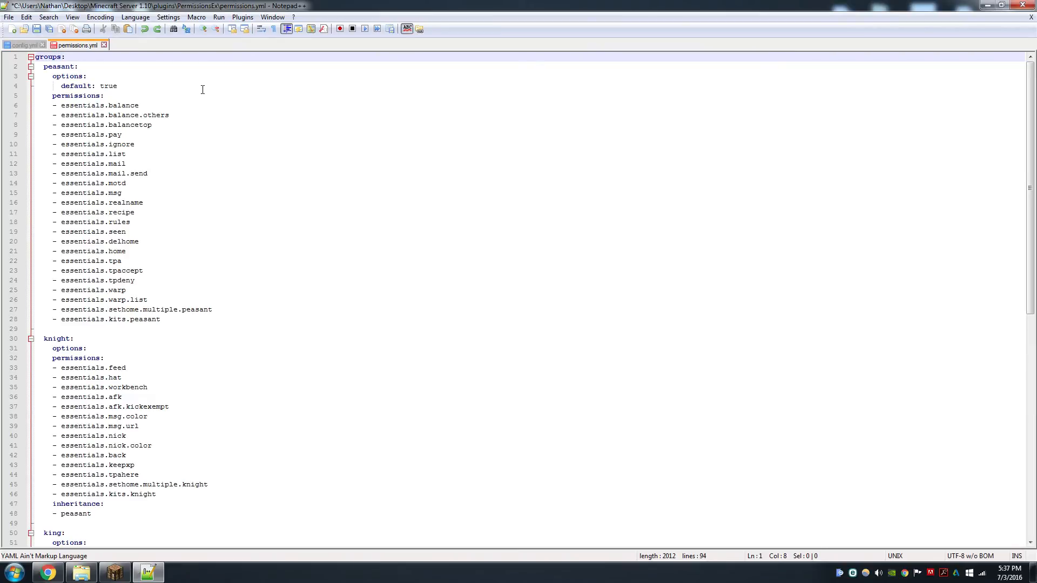
Add a prefix '&7[&2Peasant&7] ' under the peasant group's options
click(202, 89)
key(Return)
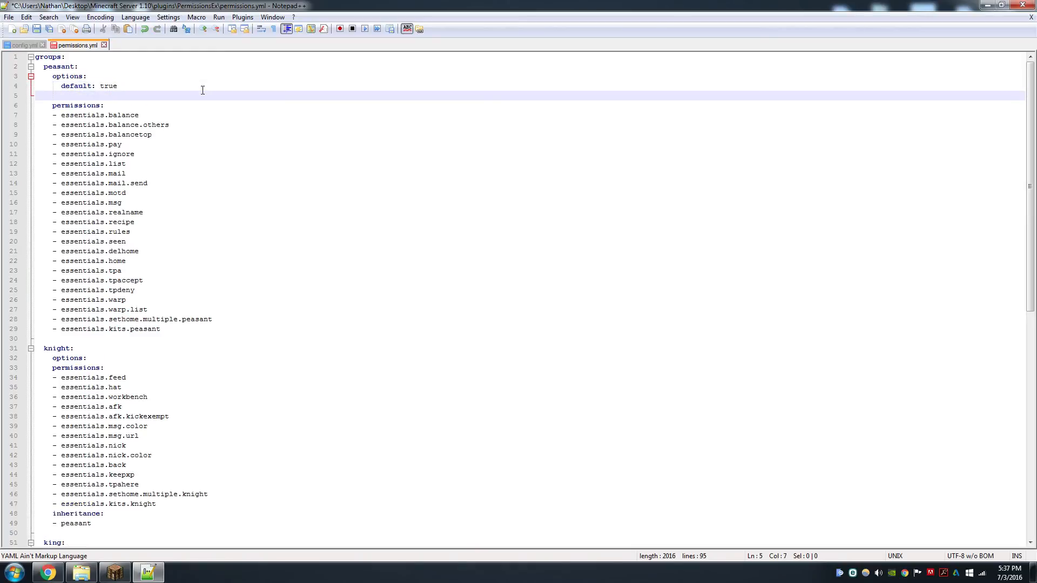
text(prefix: '&7[&9Newbie&7] ')
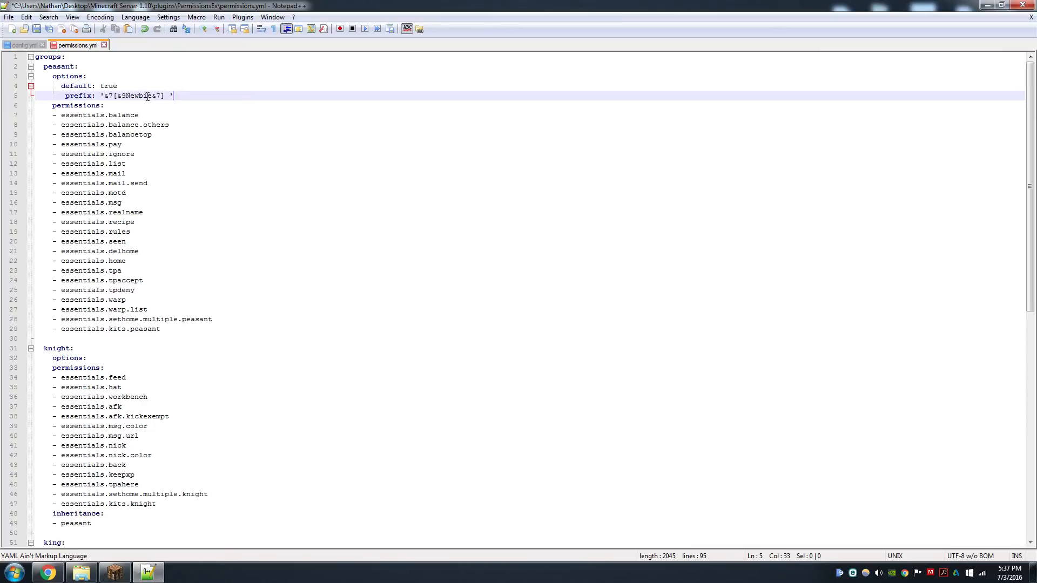
drag(151, 97, 121, 97)
text(2)
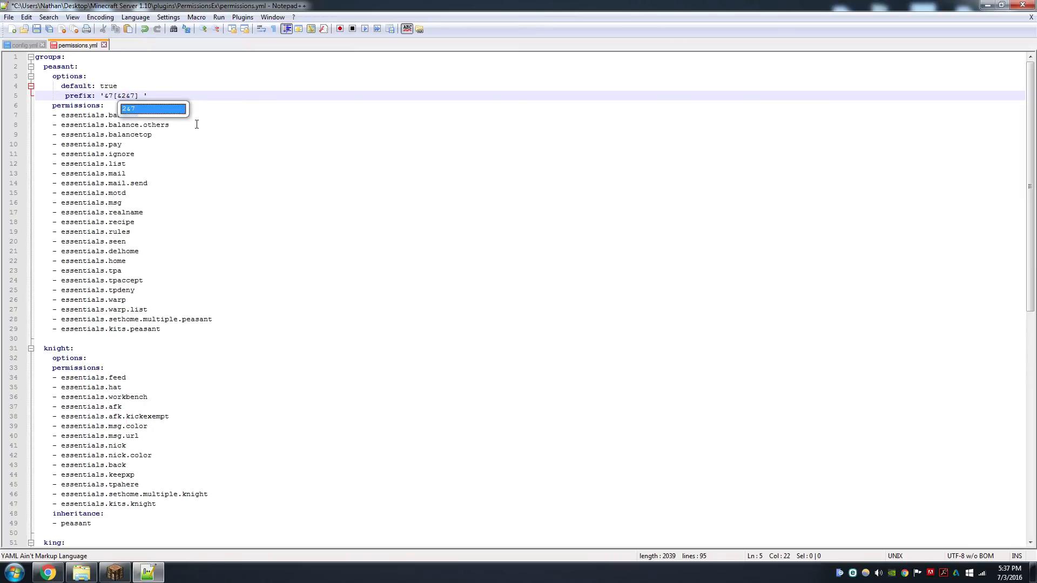
text(Pesan)
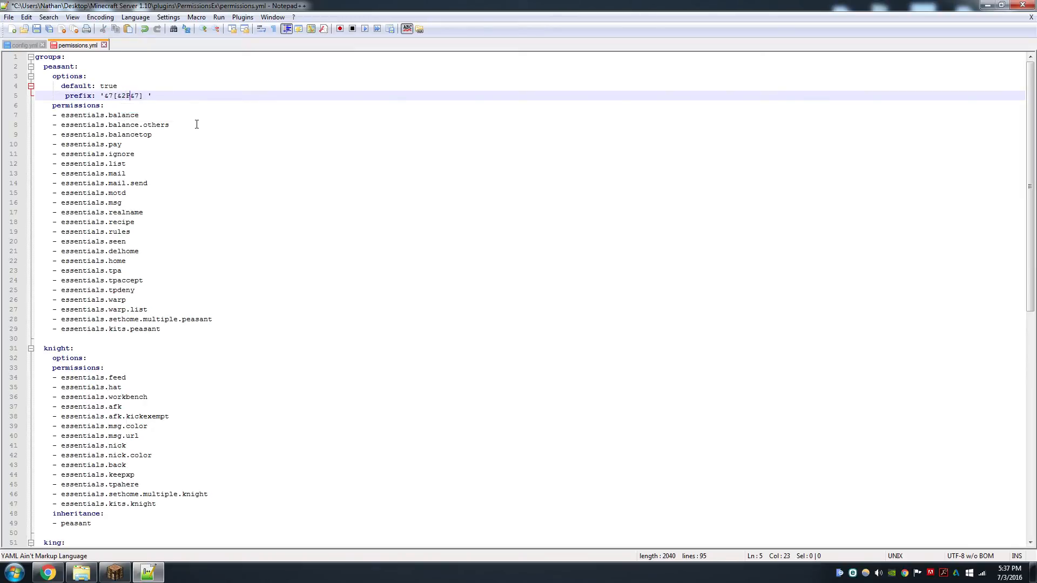
text(t)
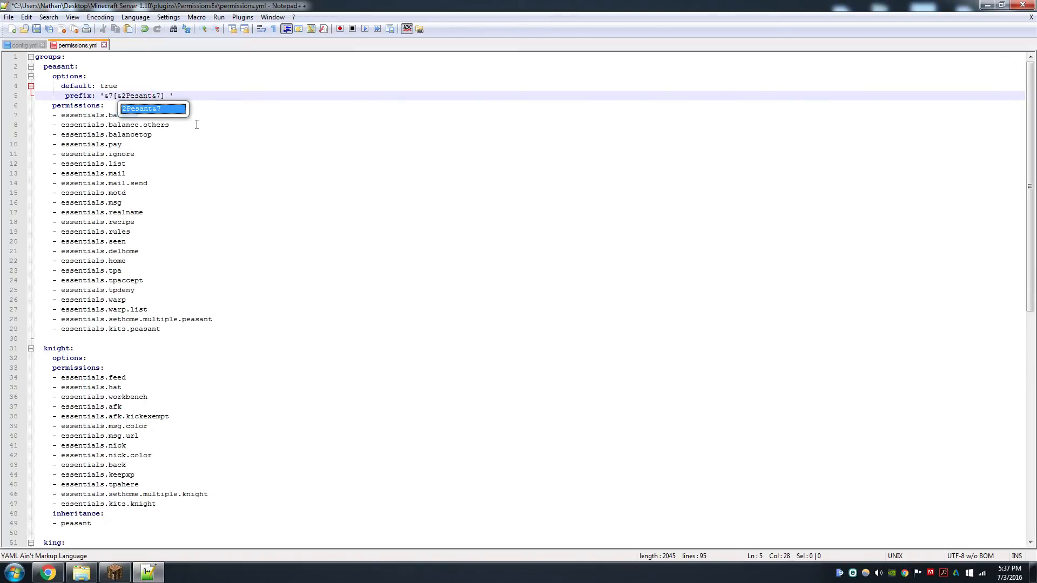
key(Left)
text(a)
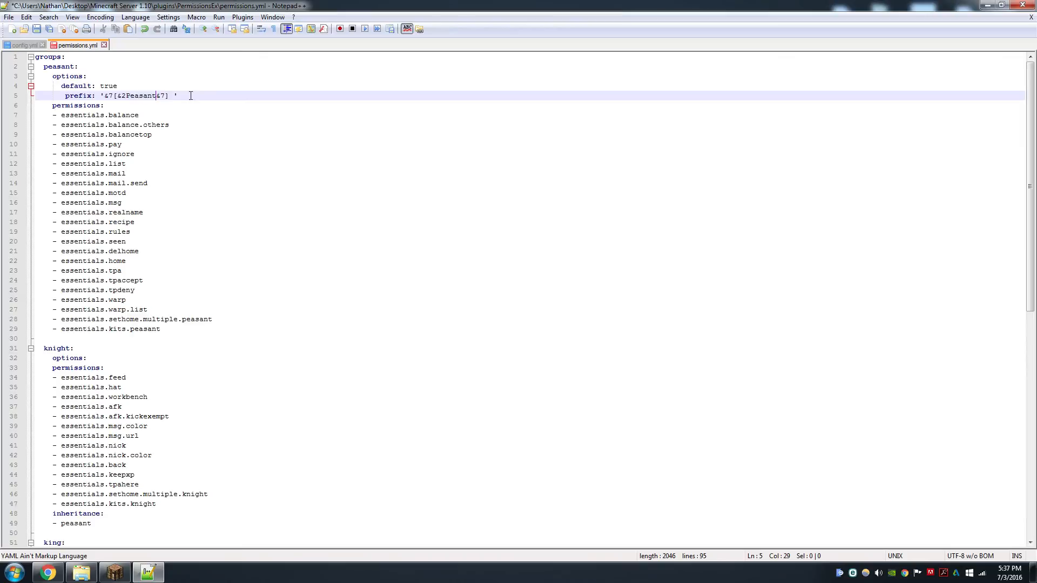
Add a prefix '&7[&9Knight&7] ' under the knight group's options
drag(173, 96, 169, 95)
click(175, 95)
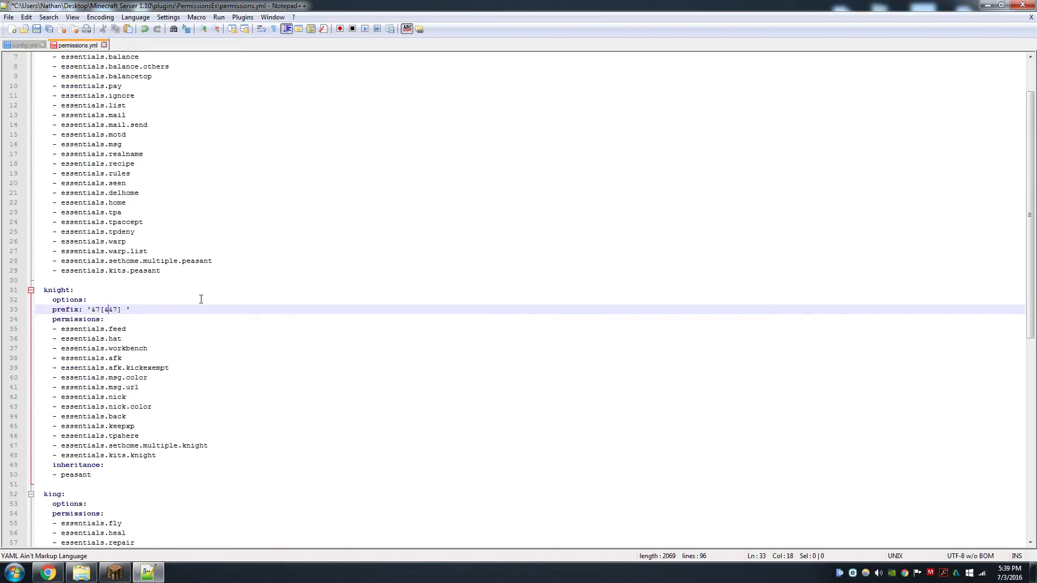
text(9)
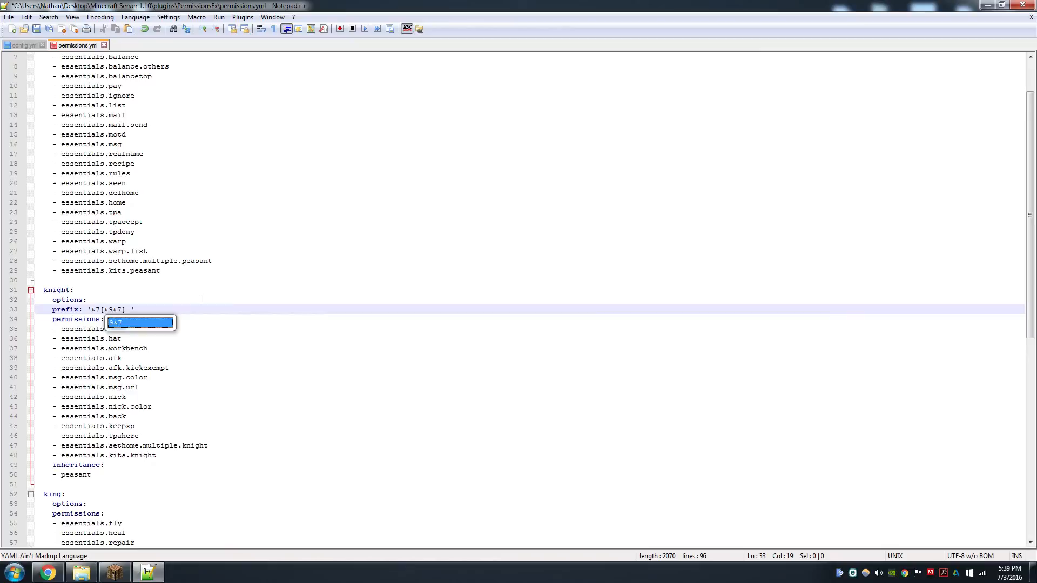
text(Knight)
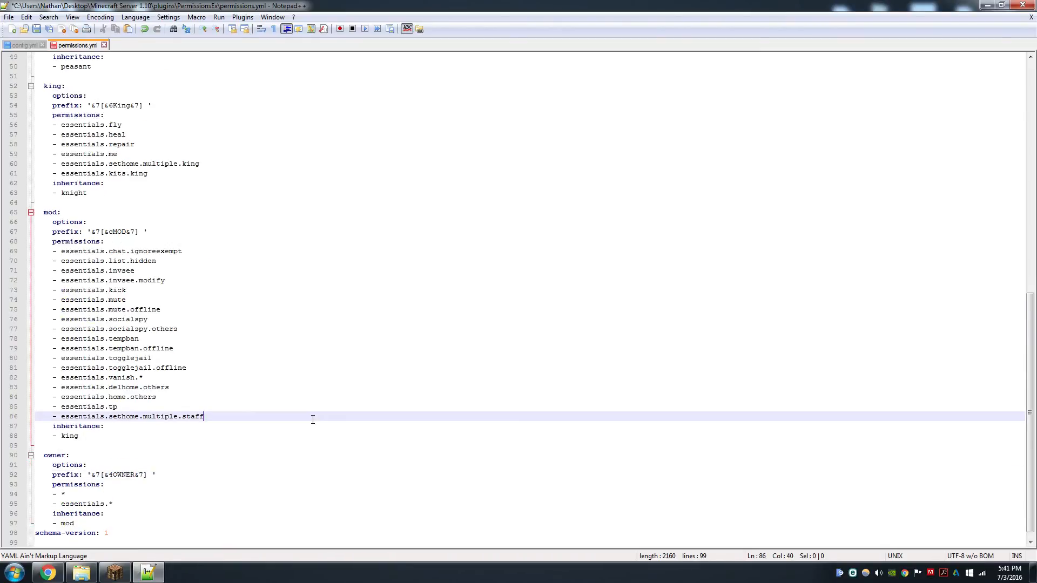
Review the prefixes of the knight, king, mod and owner groups in permissions.yml
scroll(313, 420, up, 12)
scroll(313, 420, up, 2)
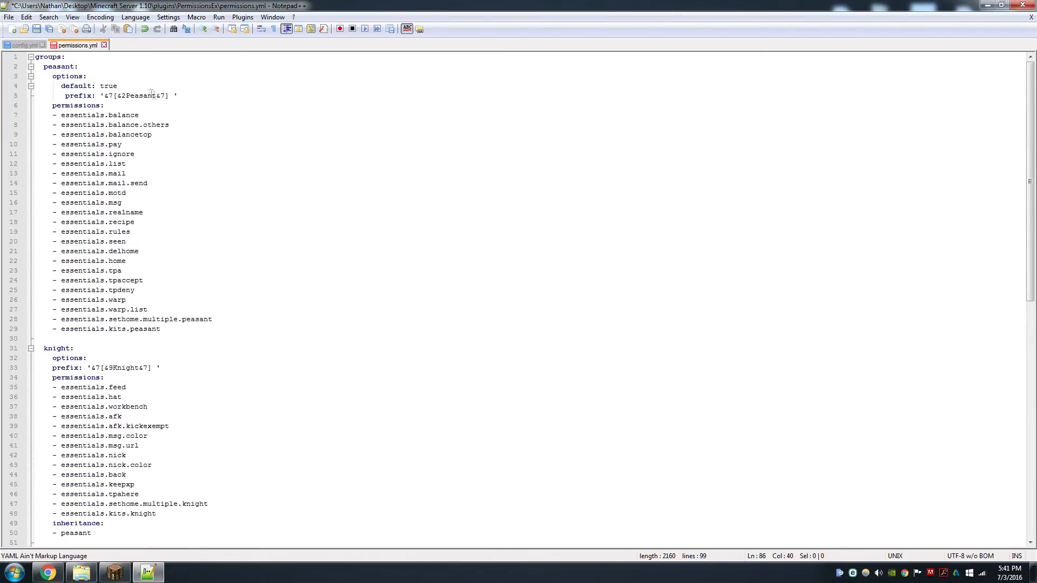
scroll(157, 98, down, 4)
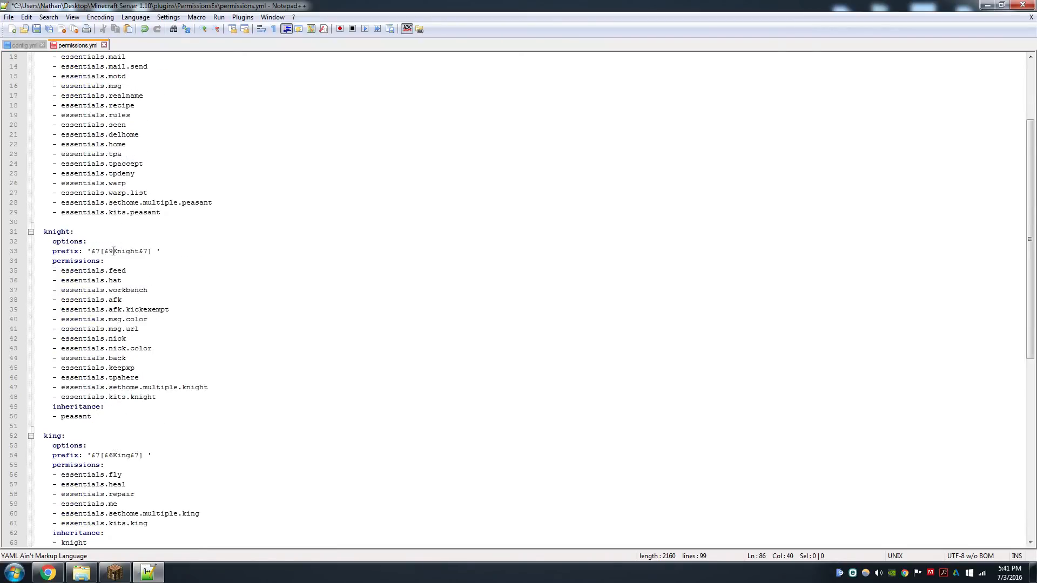
scroll(181, 144, up, 4)
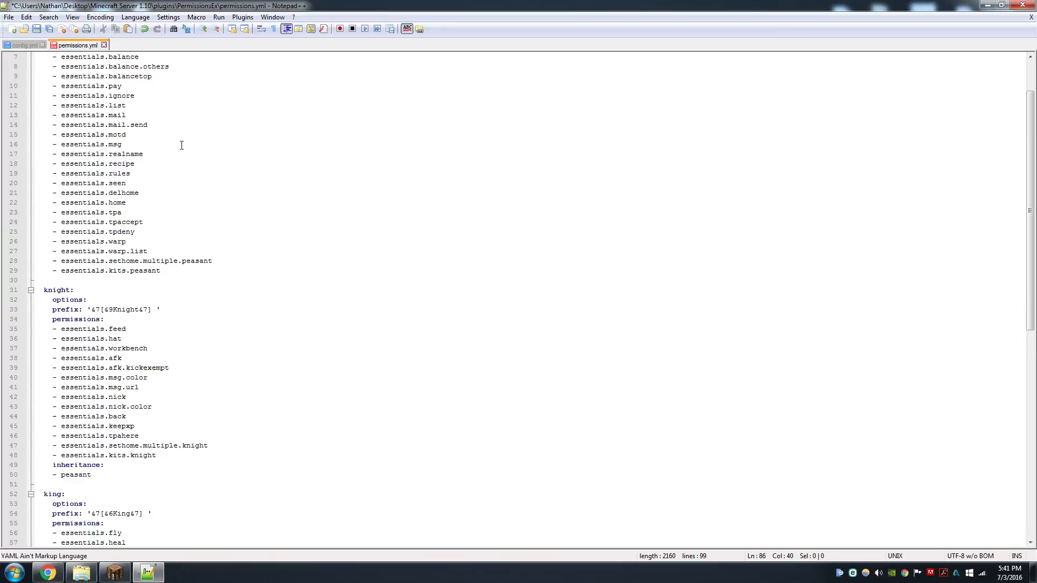
scroll(129, 252, down, 2)
scroll(122, 312, down, 3)
scroll(122, 312, down, 3)
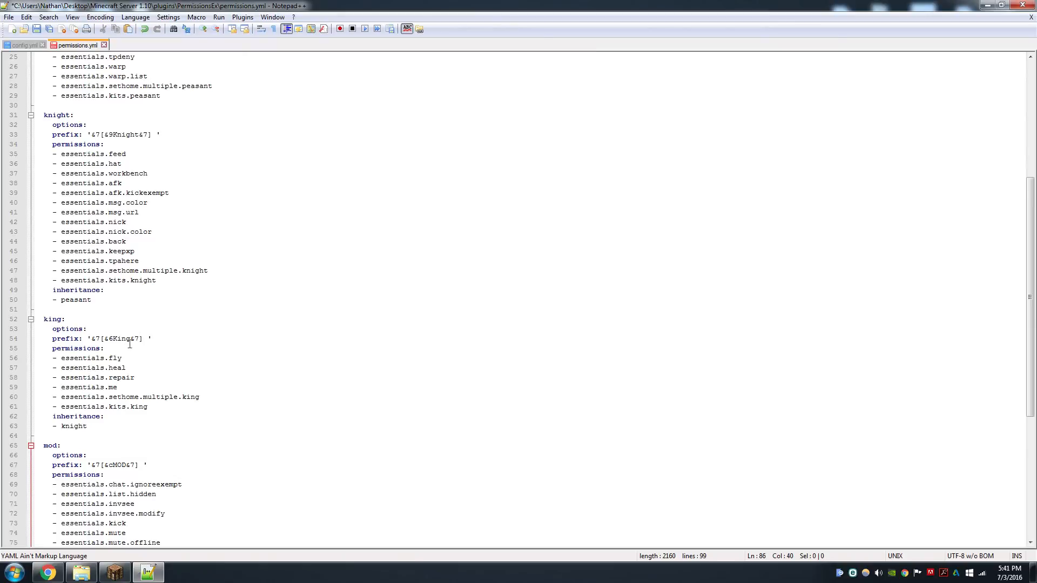
scroll(126, 344, down, 3)
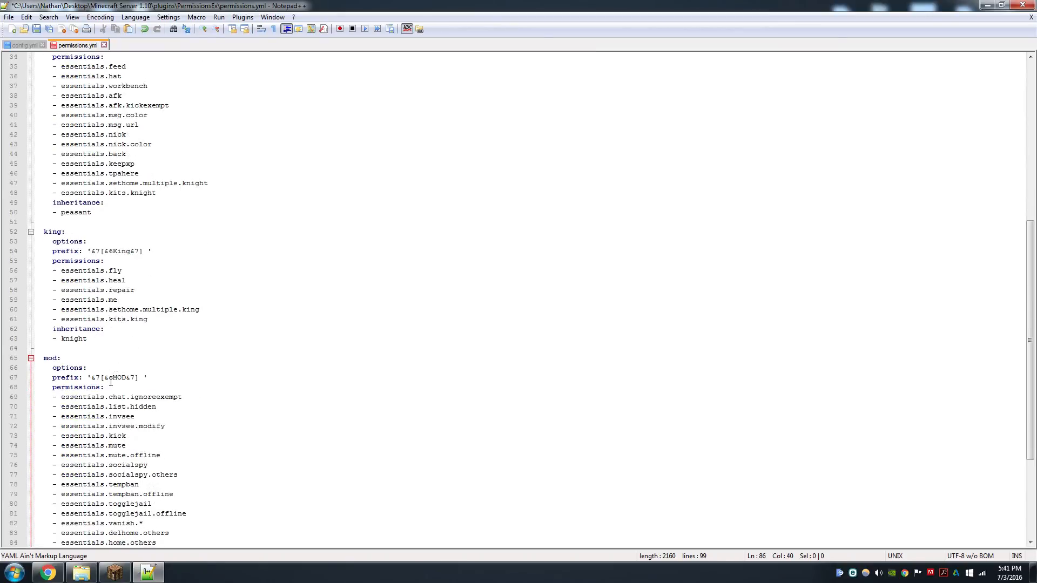
scroll(113, 372, down, 5)
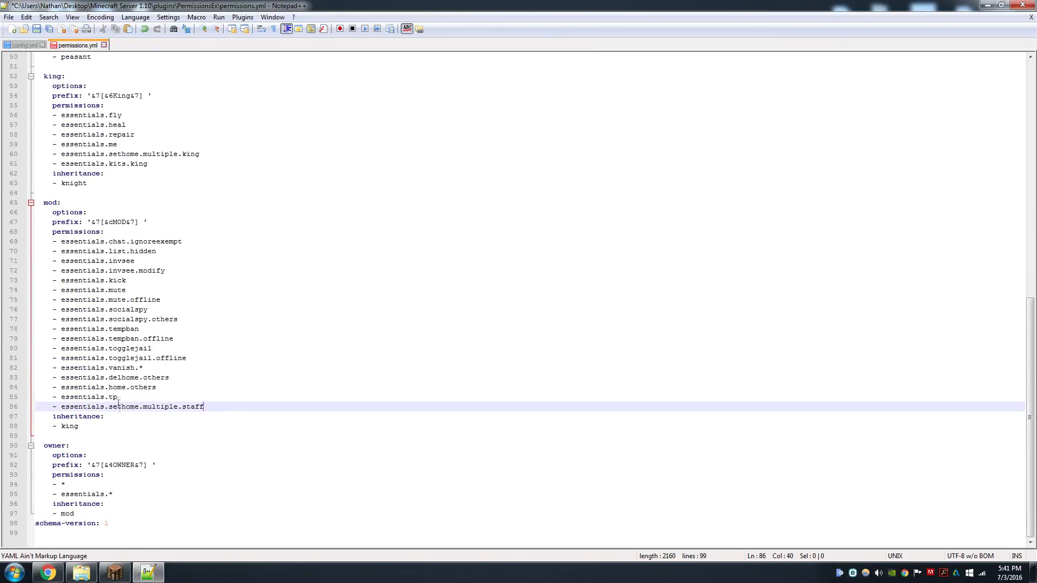
scroll(170, 393, up, 3)
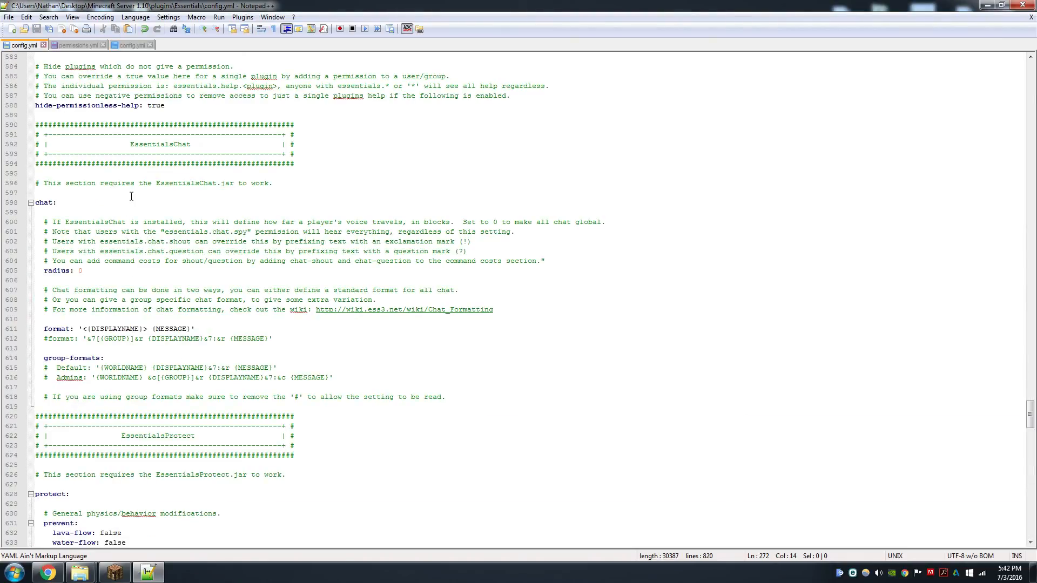
Change the Essentials chat format to '{DISPLAYNAME}: &f{MESSAGE}' and save config.yml
click(86, 329)
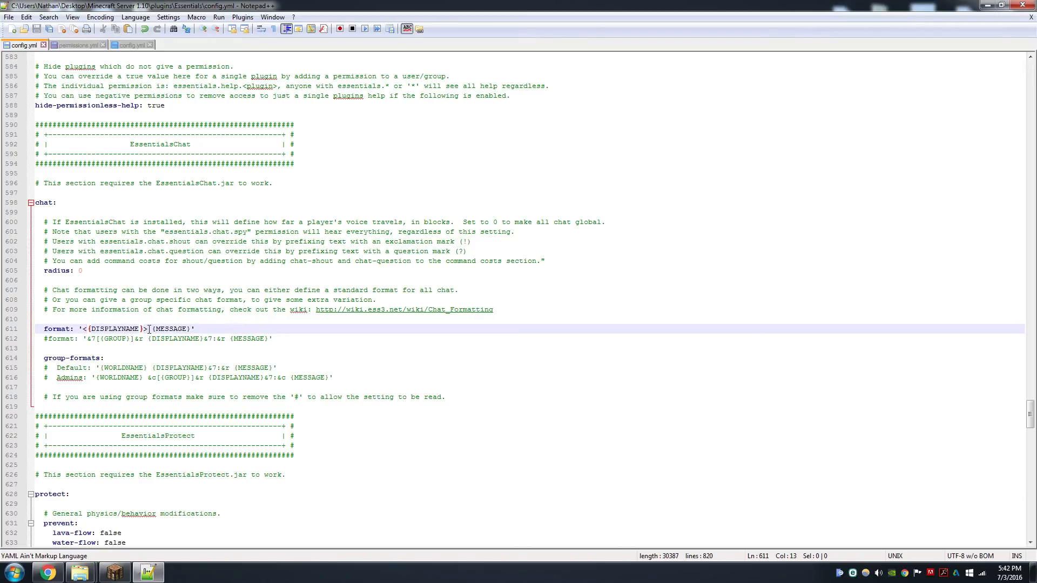
key(BackSpace)
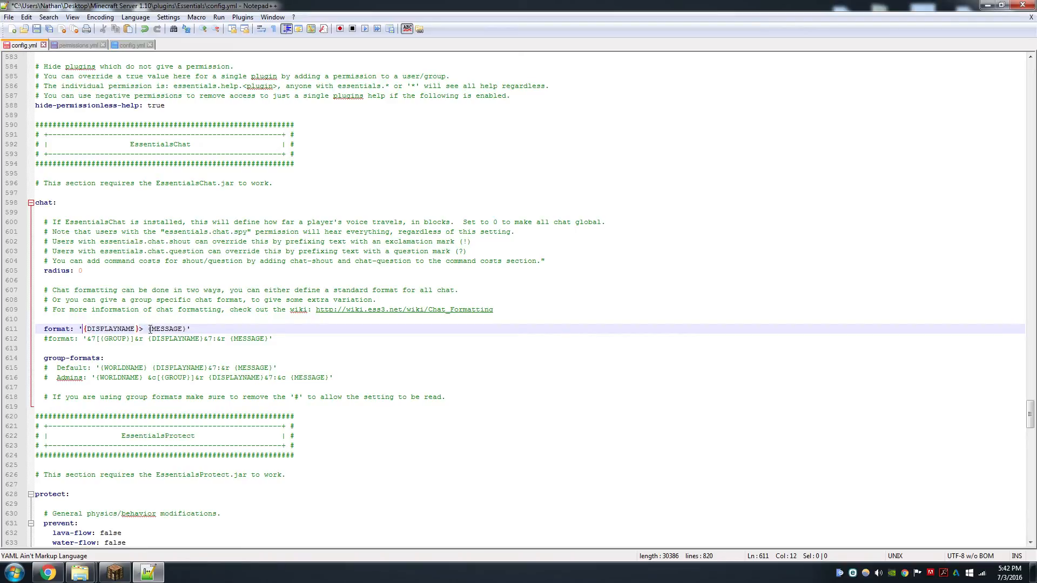
click(145, 328)
key(BackSpace)
text(:)
key(Right)
text(&f)
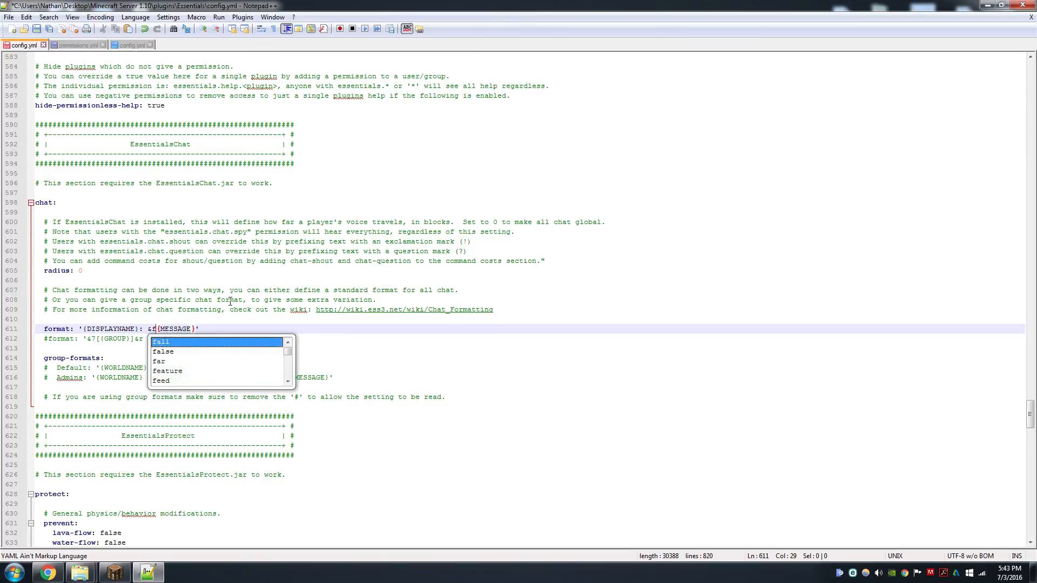
key(End)
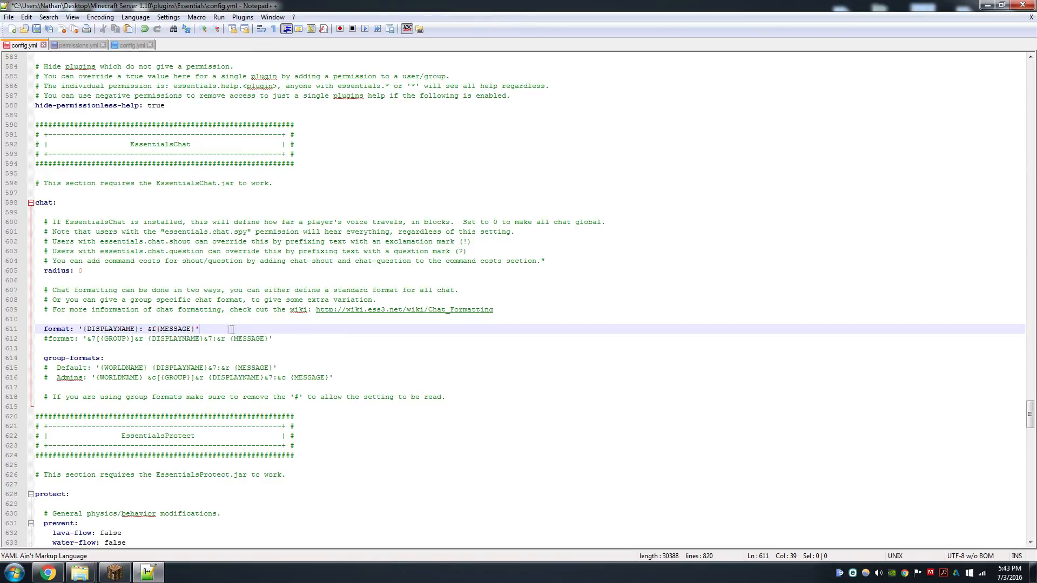
click(156, 329)
key(shift+Left)
key(End)
key(ctrl+s)
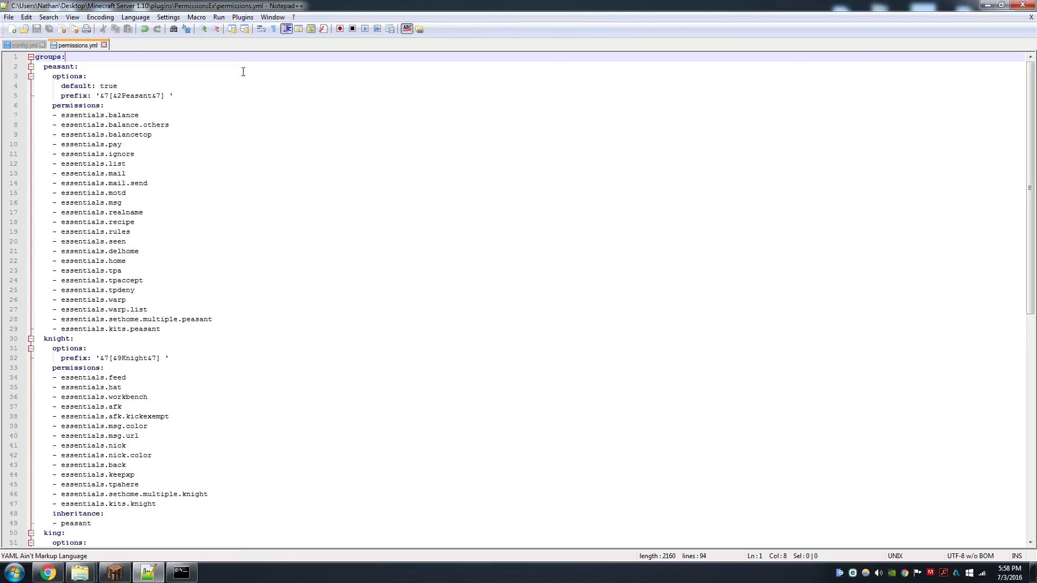
Review the group definitions in permissions.yml
scroll(243, 72, down, 14)
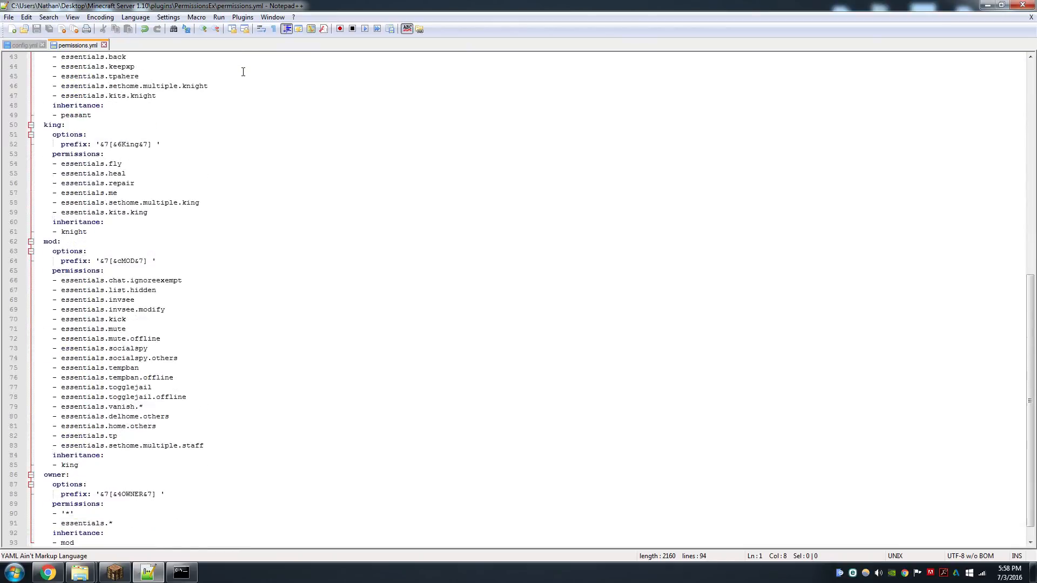
scroll(243, 72, down, 1)
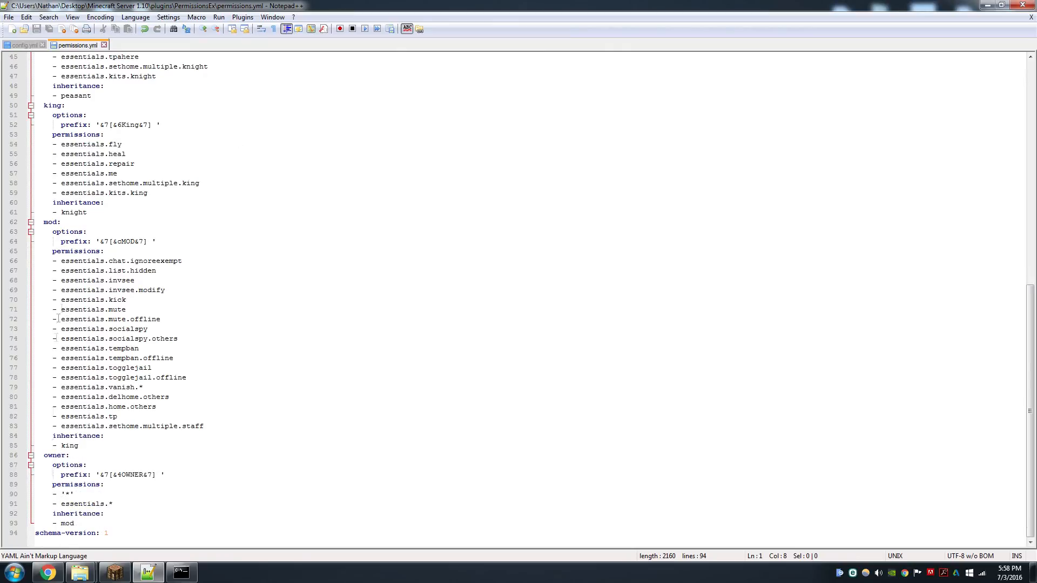
drag(66, 494, 71, 494)
click(79, 493)
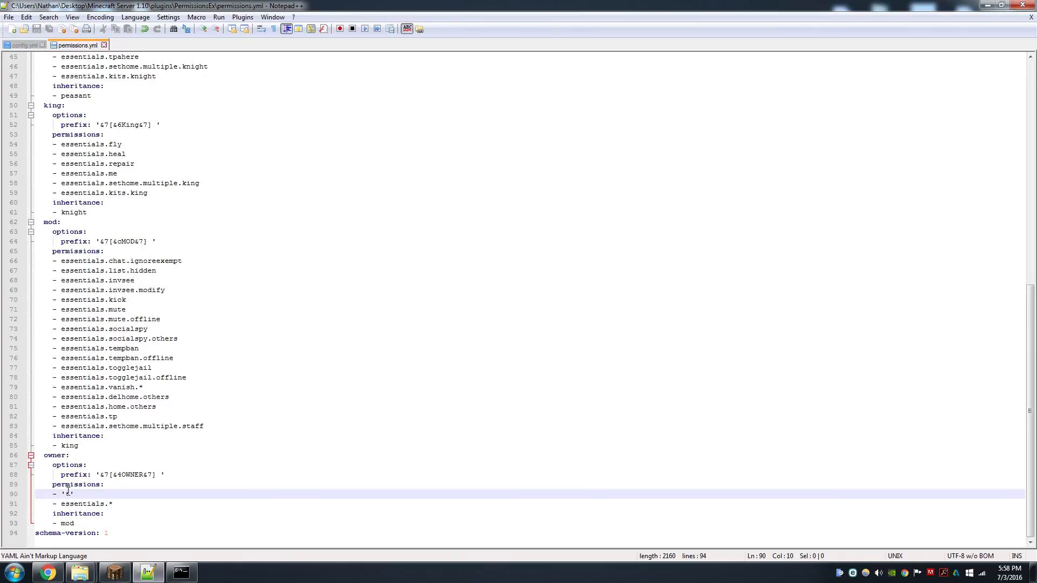
scroll(209, 205, up, 4)
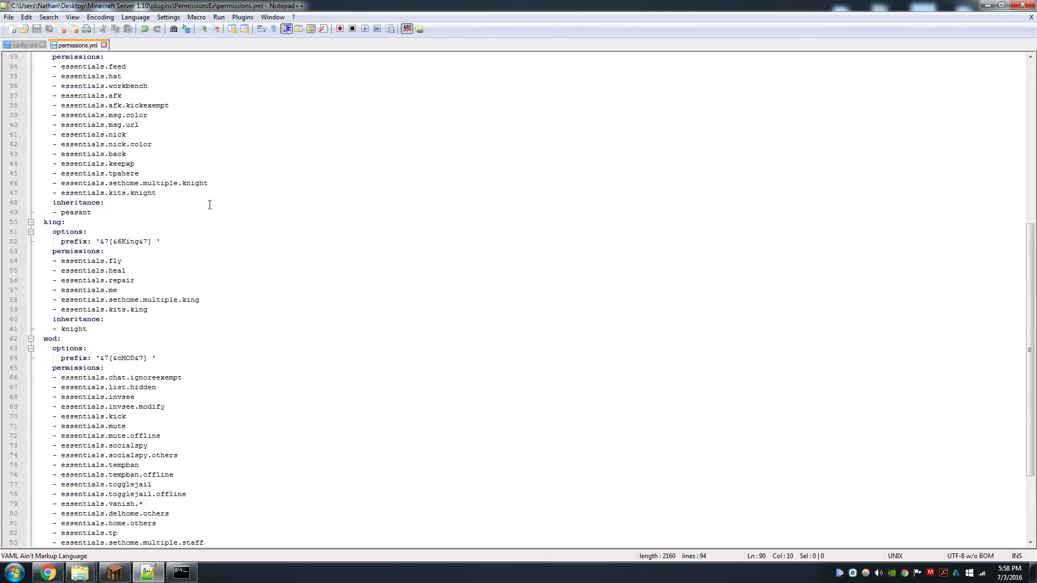
scroll(208, 212, up, 1)
scroll(100, 224, up, 5)
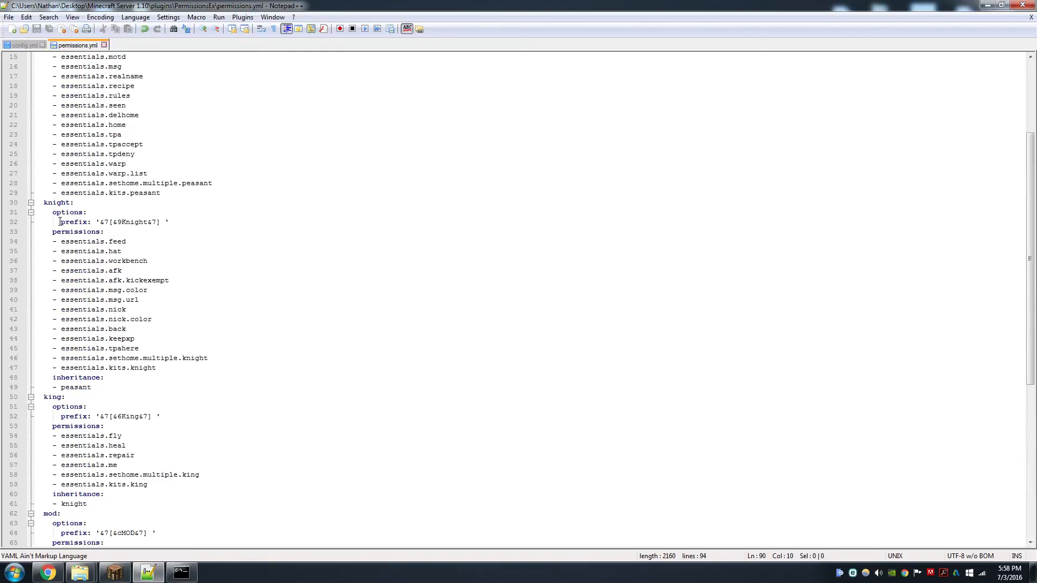
scroll(162, 195, up, 5)
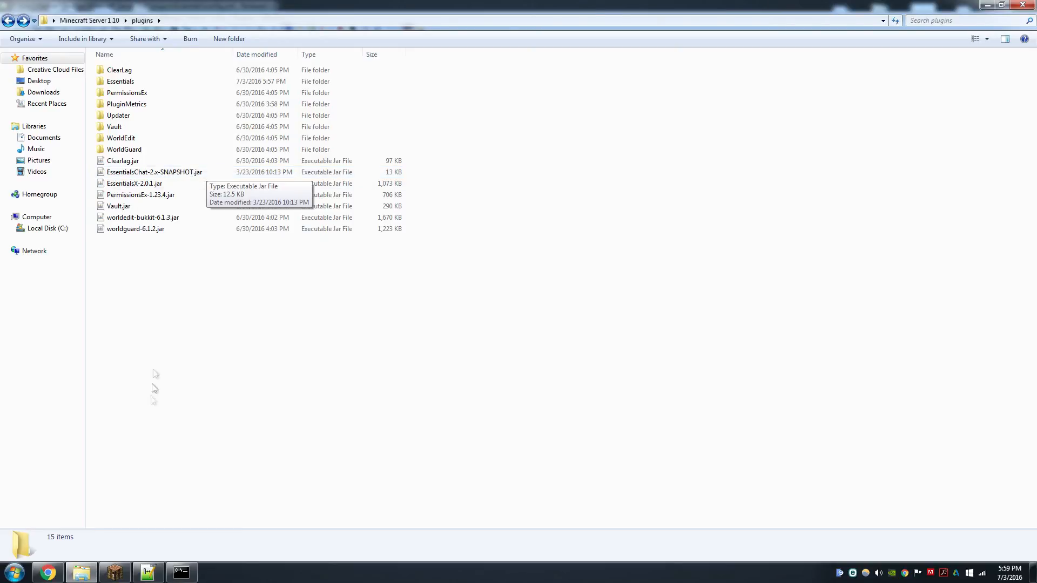
click(115, 572)
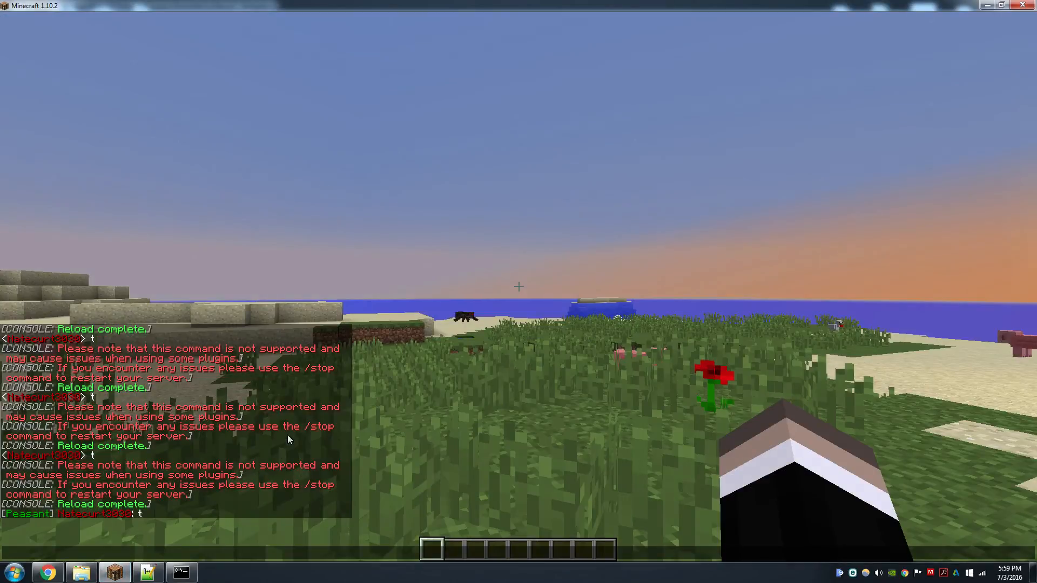
key(Escape)
key(t)
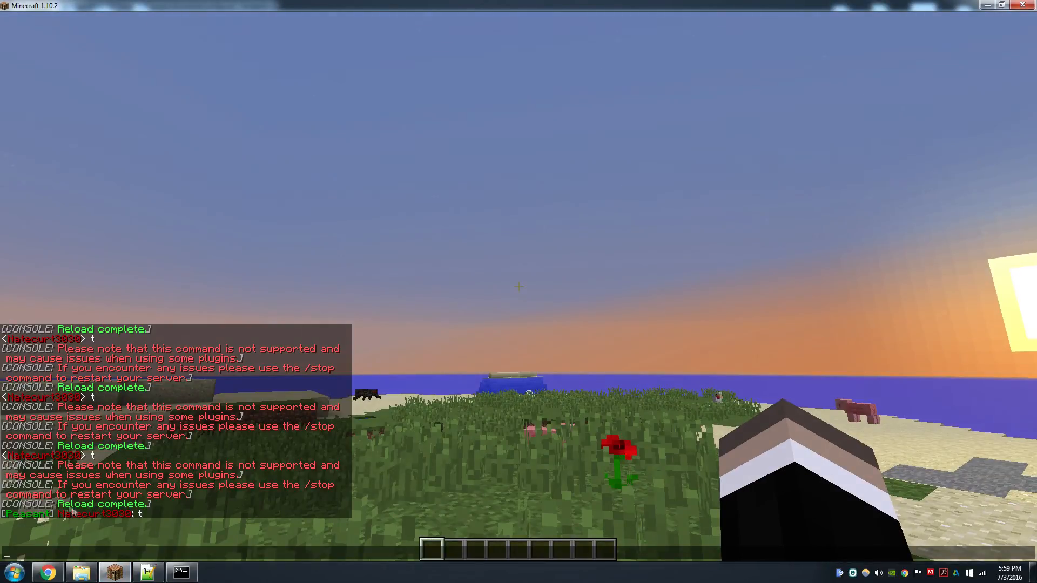
key(Escape)
key(t)
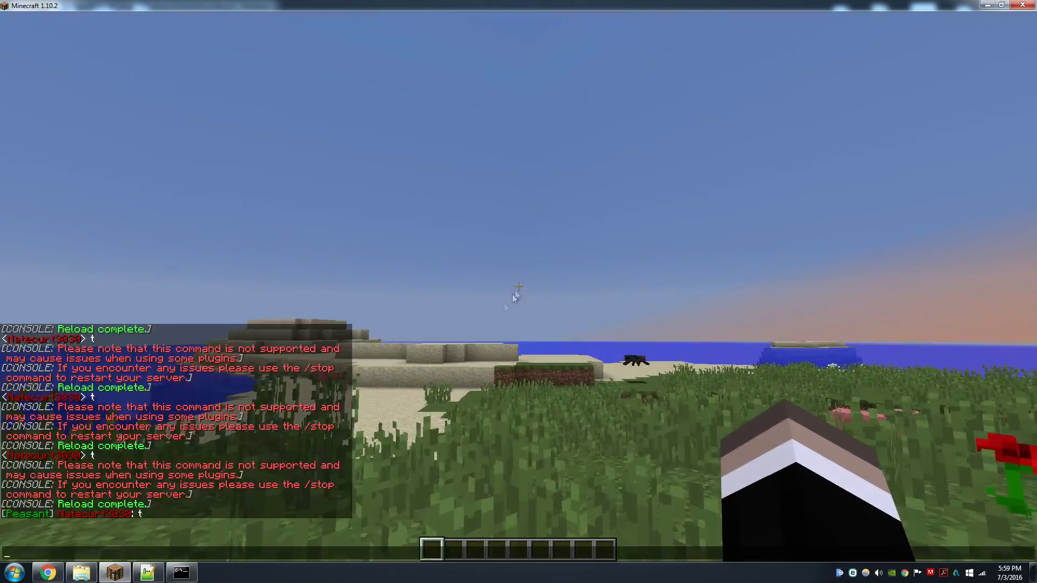
Remove operator status from the player's own account in the server console with the deop command
click(181, 573)
text(deop na)
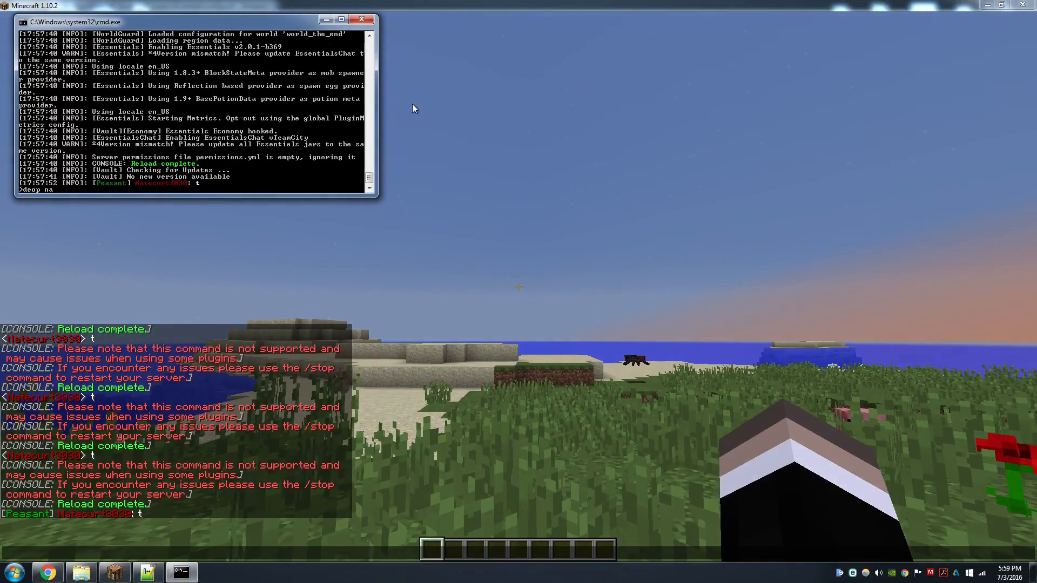
text(tecurt3030)
key(Return)
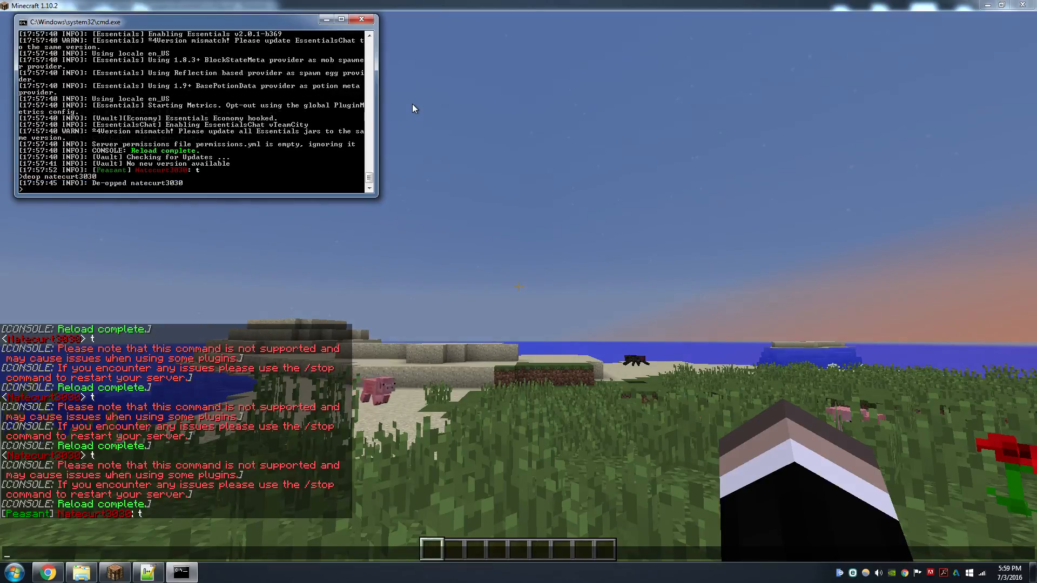
Send a test chat message 't' in the game to check the rank prefix
click(413, 104)
key(Escape)
text(t] Nat)
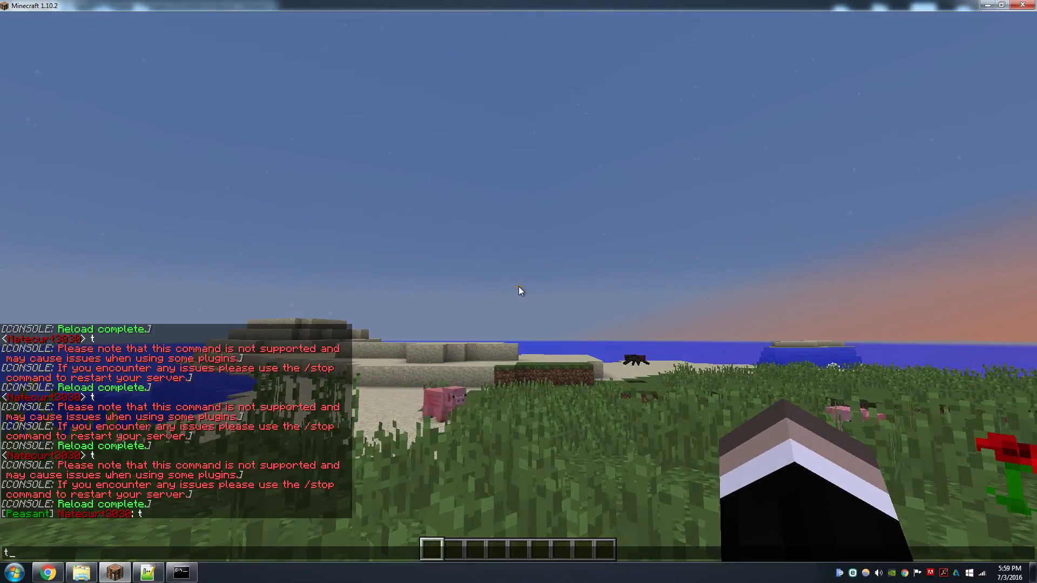
key(Return)
key(t)
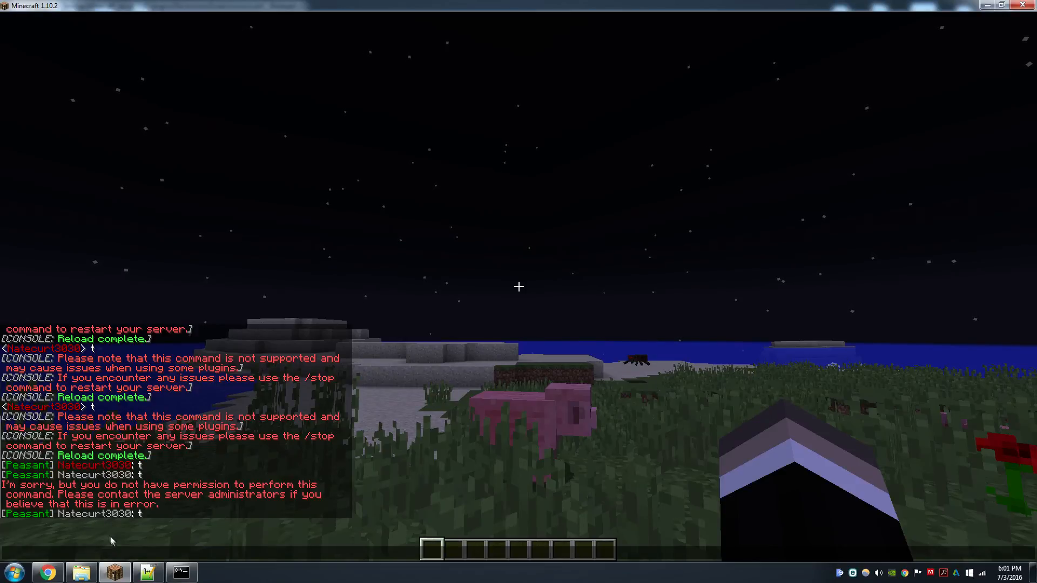
Append &e to the end of the peasant prefix and save permissions.yml
click(148, 572)
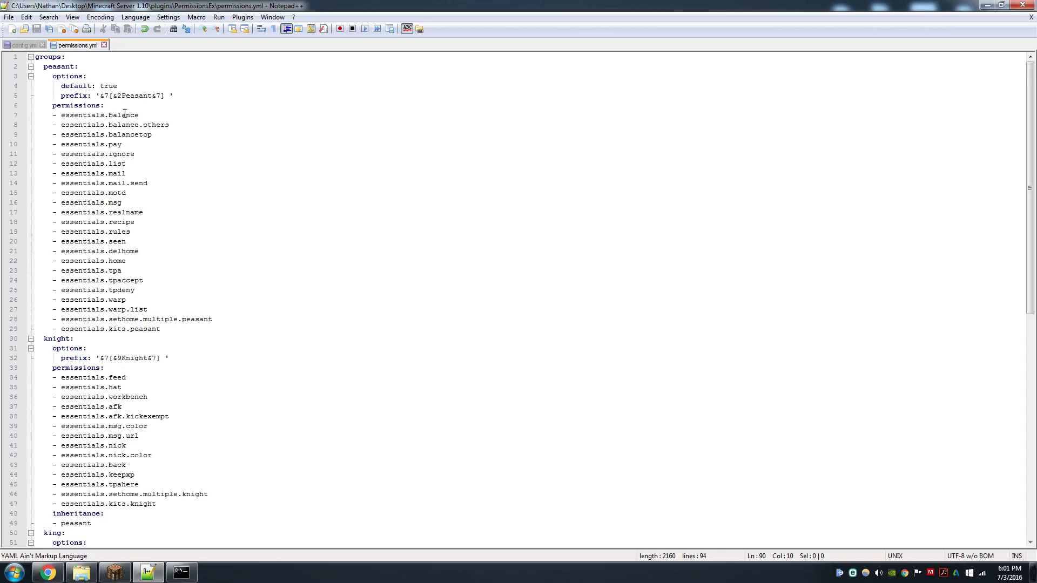
click(169, 97)
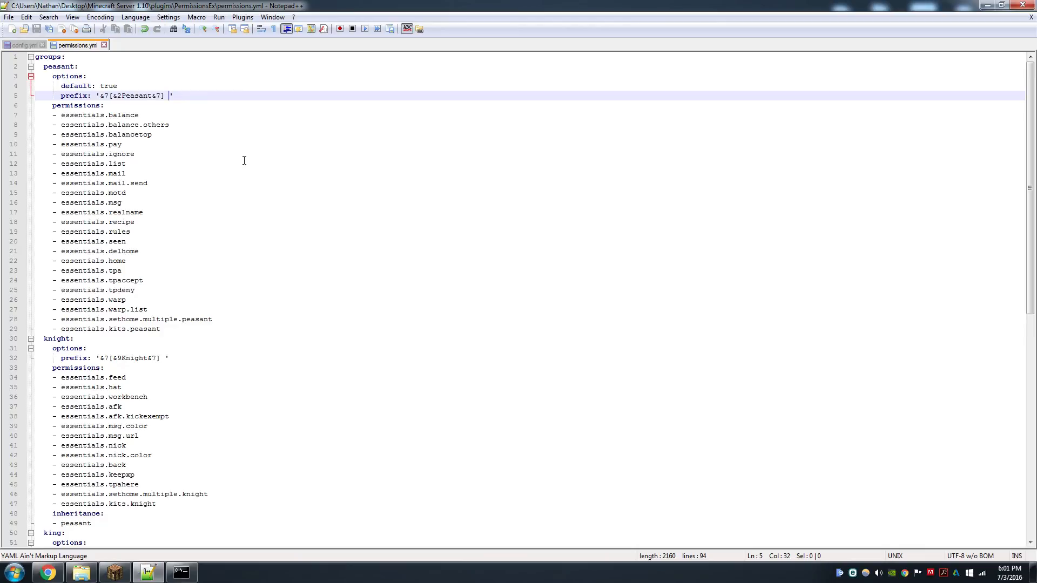
text(&)
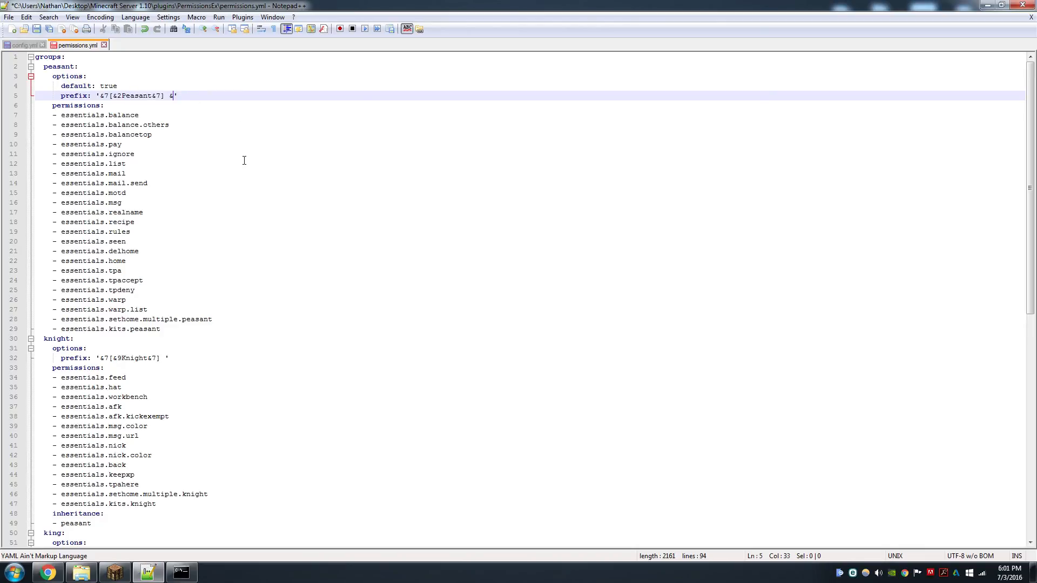
text(e)
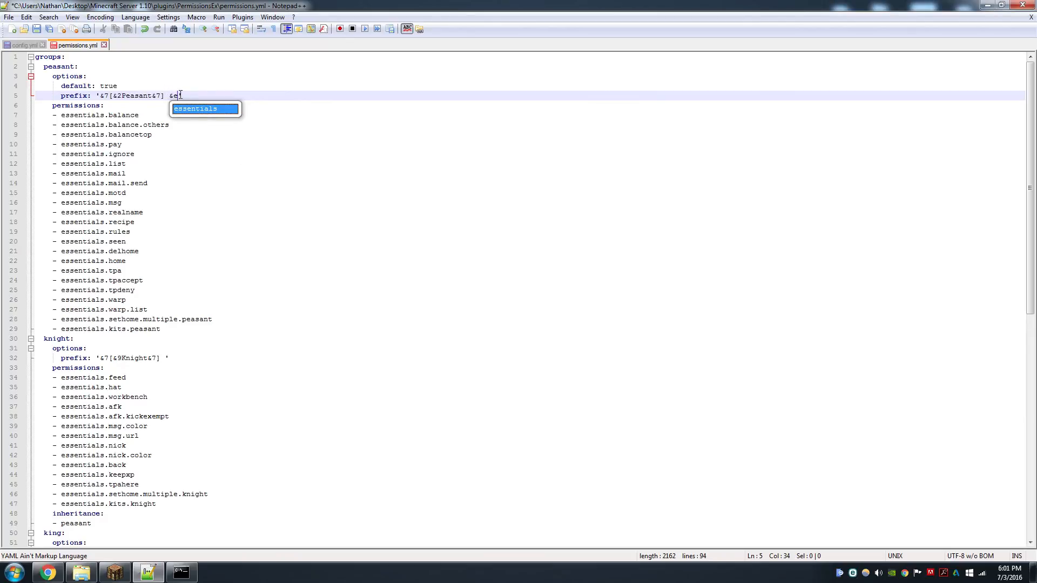
key(ctrl+s)
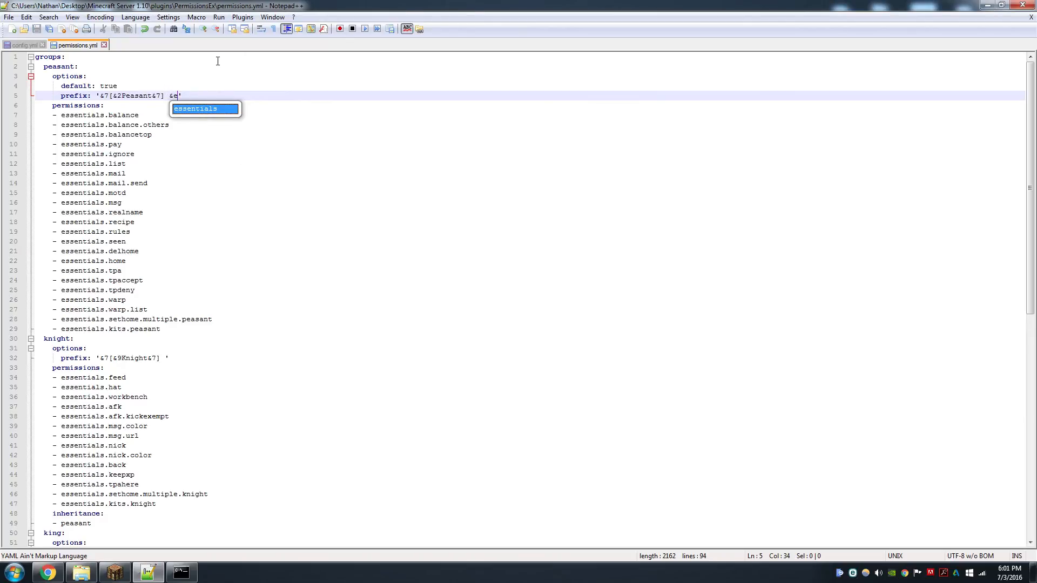
Reload the server from the console with the reload command
click(181, 573)
text(reload)
key(Return)
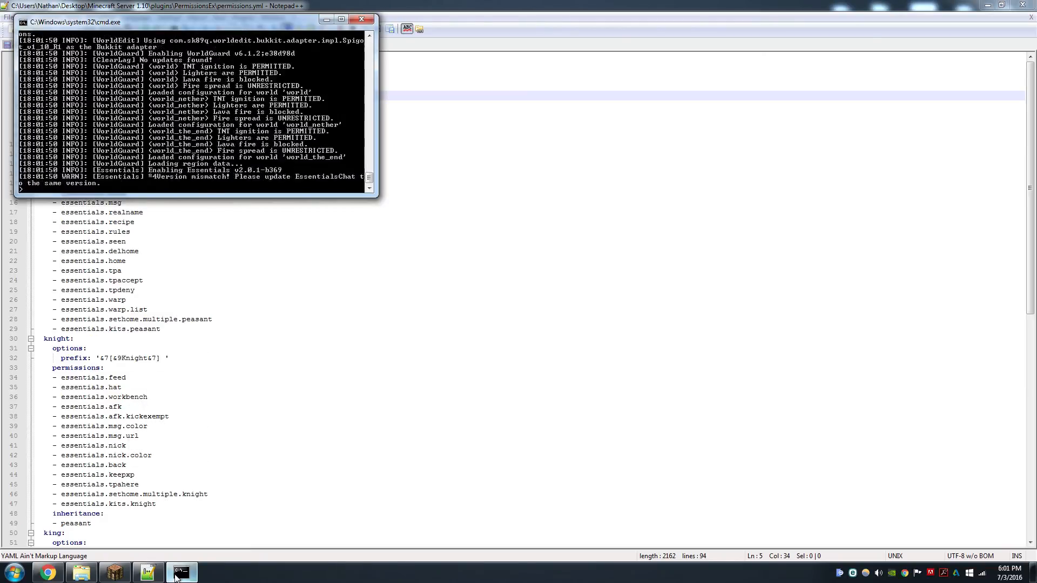
Send another chat message in the game to check the peasant prefix colours
click(115, 572)
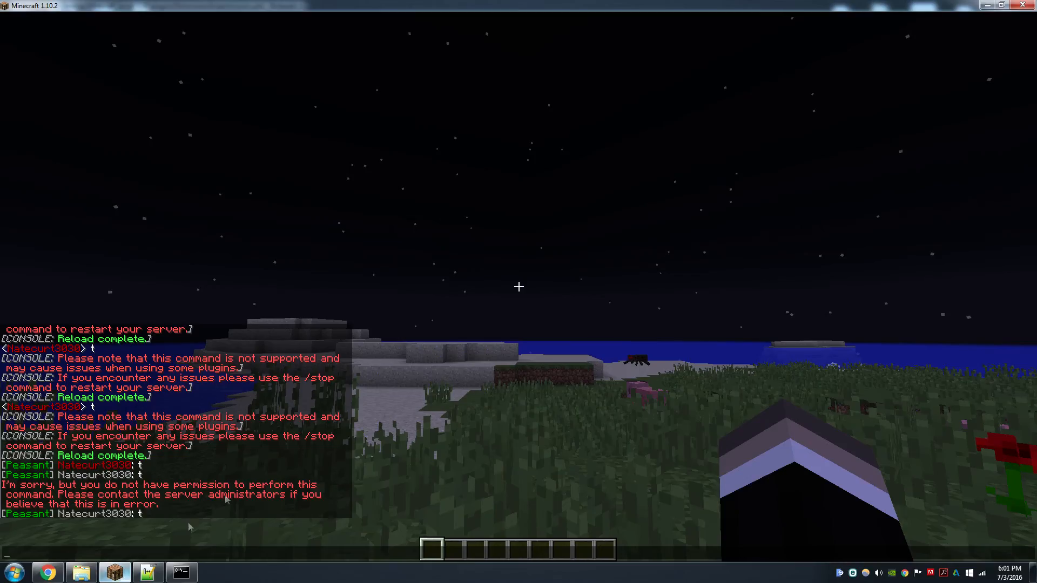
key(t)
key(Return)
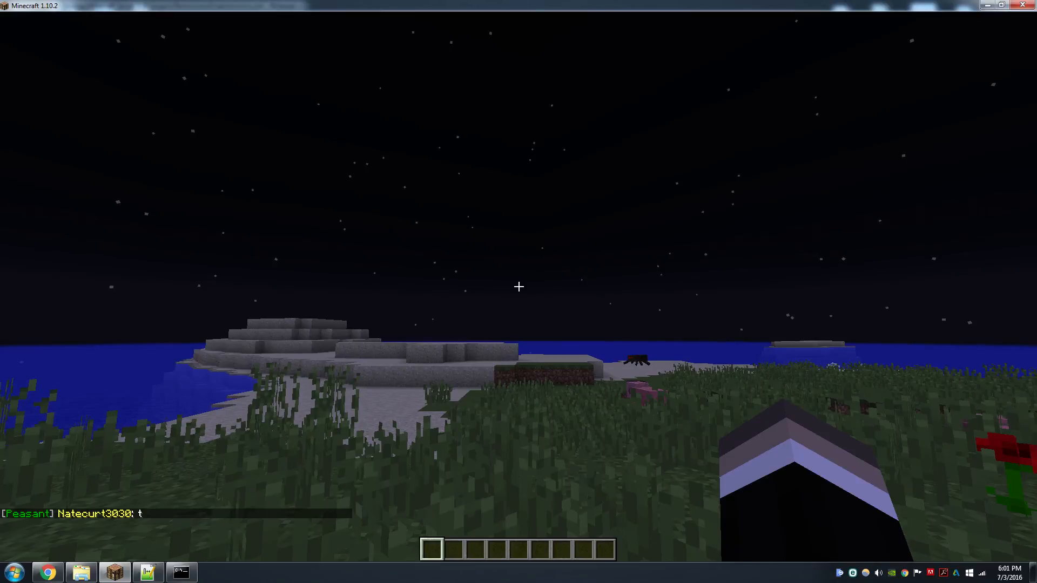
key(t)
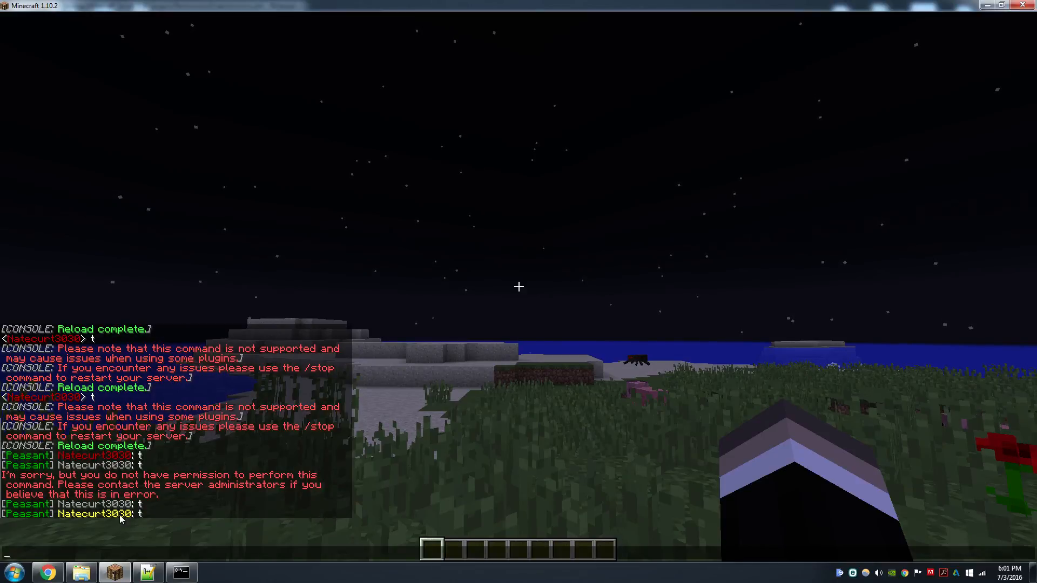
Add the player's user to the owner group from the server console with the pex user group add owner command
key(Escape)
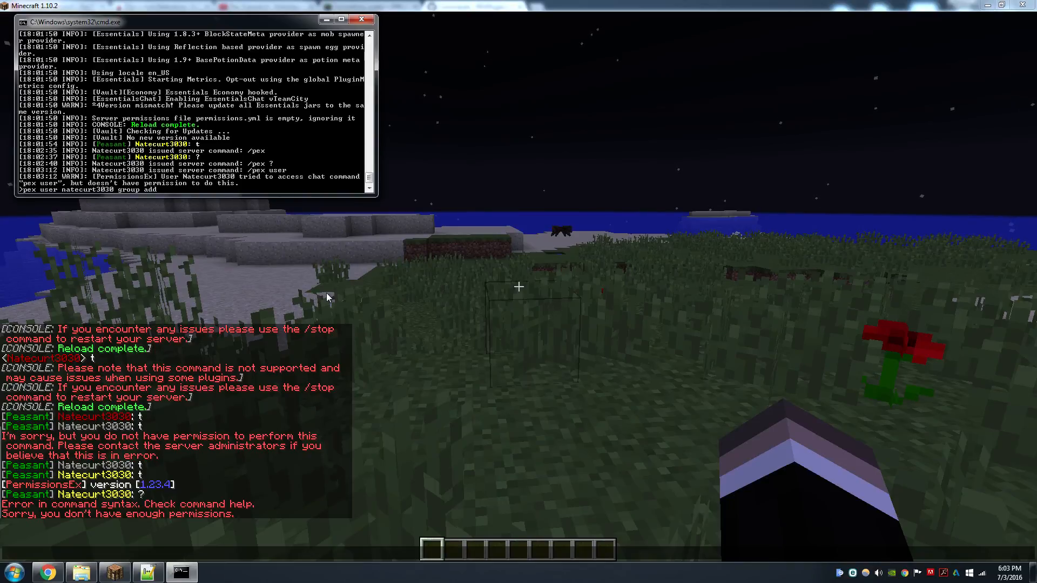
text(owner)
key(Return)
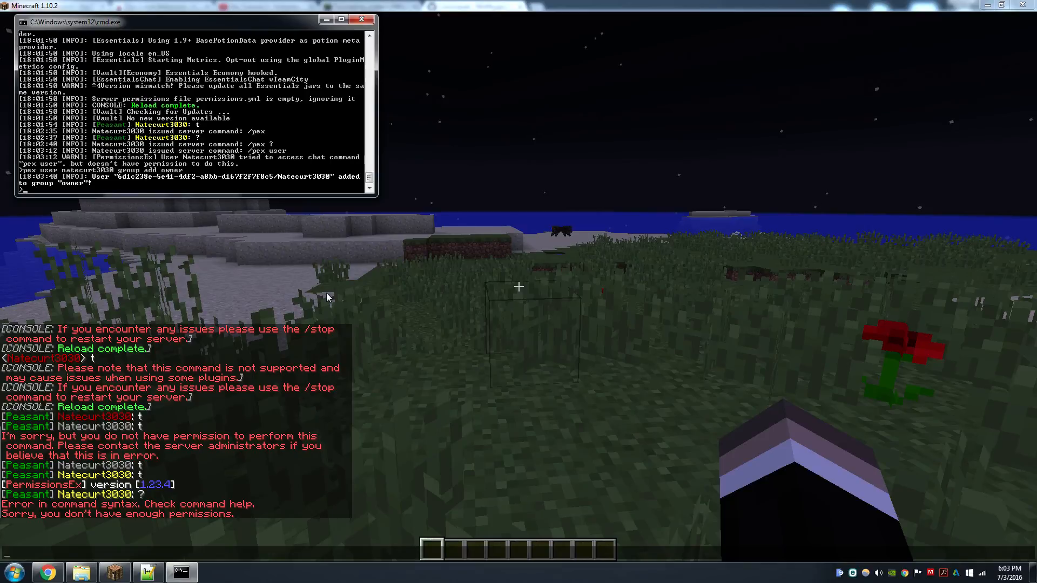
Send a test chat message in the game to check the owner rank prefix
click(501, 284)
key(Escape)
text(tt)
key(Return)
key(t)
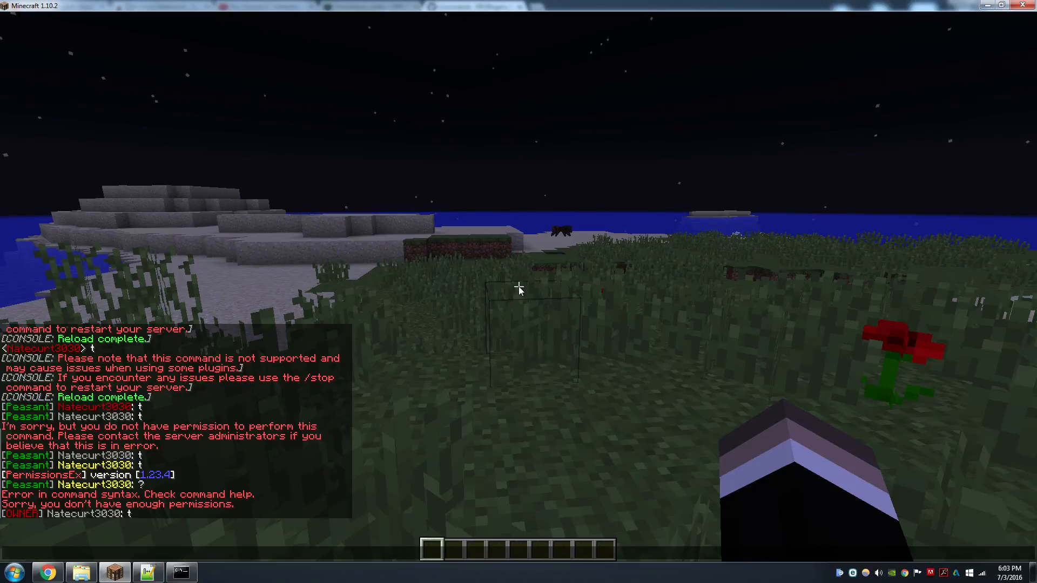
key(Escape)
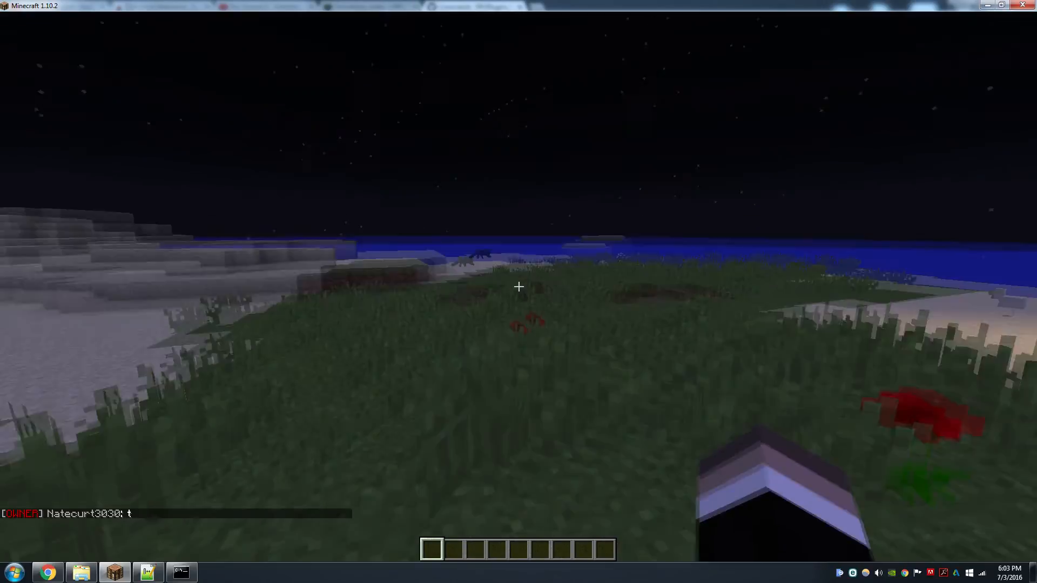
key(w)
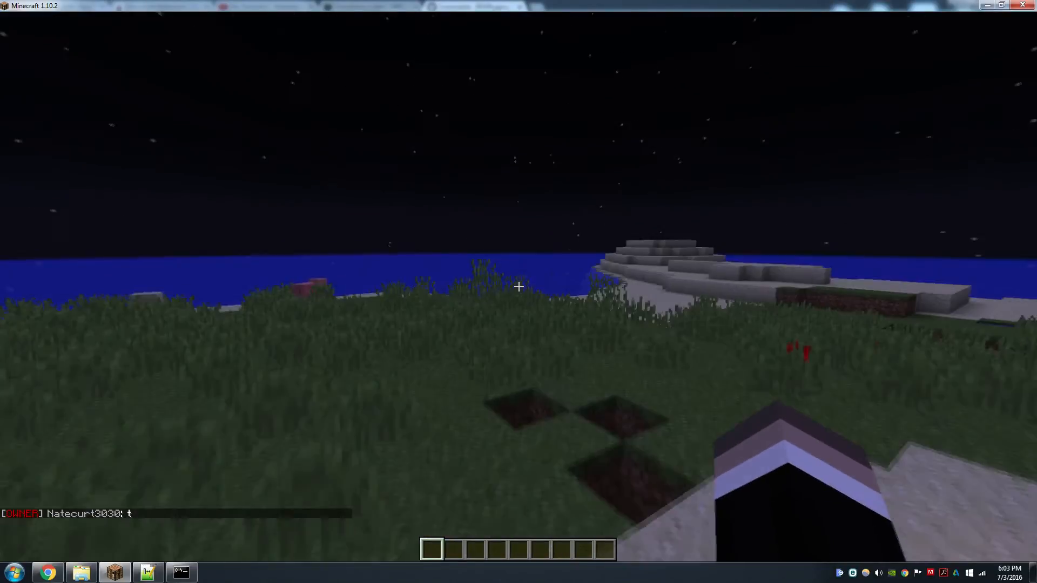
Switch the game mode to creative with /gm 1 and back to survival with /gm 0
key(Escape)
key(Escape)
key(slash)
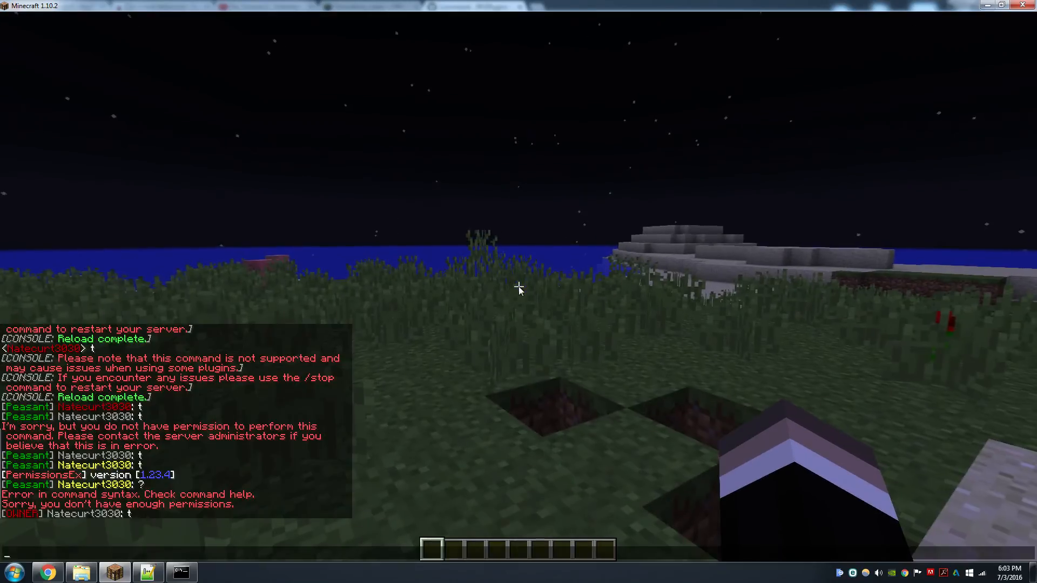
text(gm 1)
key(Return)
key(t)
key(Up)
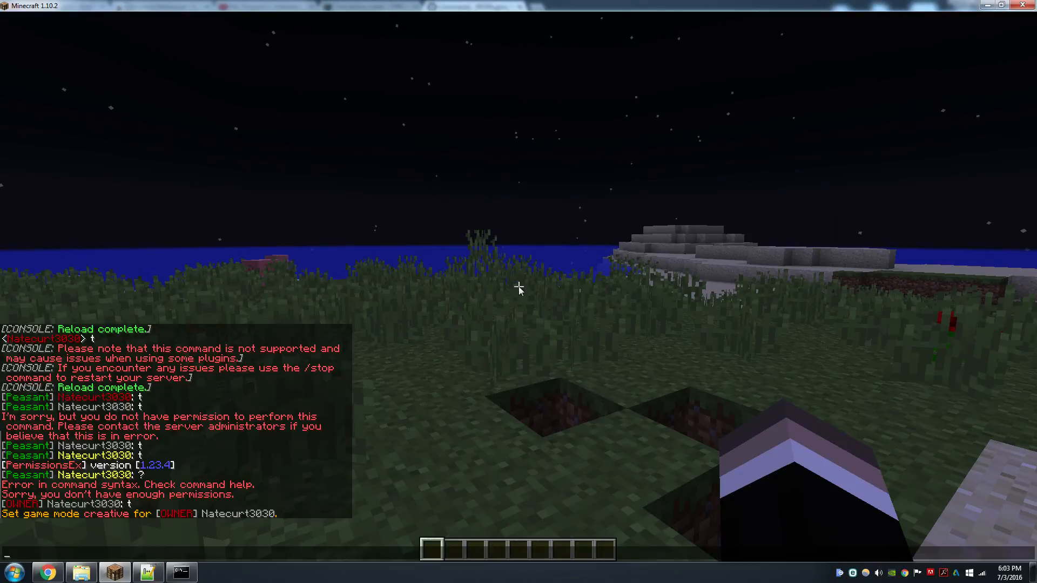
text(0)
key(Return)
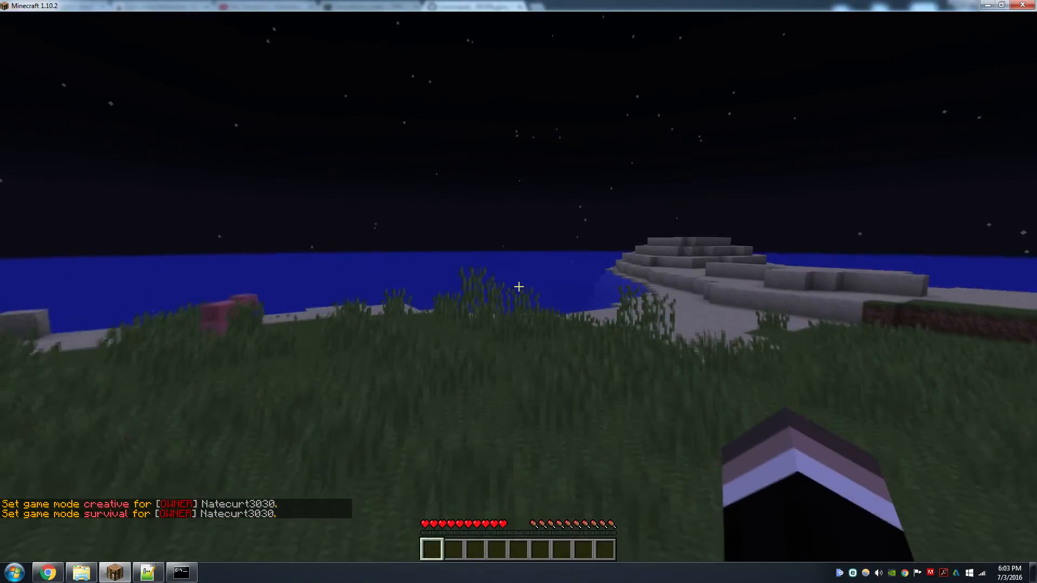
Test the /fly command by enabling fly mode and then disabling it again
key(slash)
text(fly)
key(Return)
key(space)
key(space)
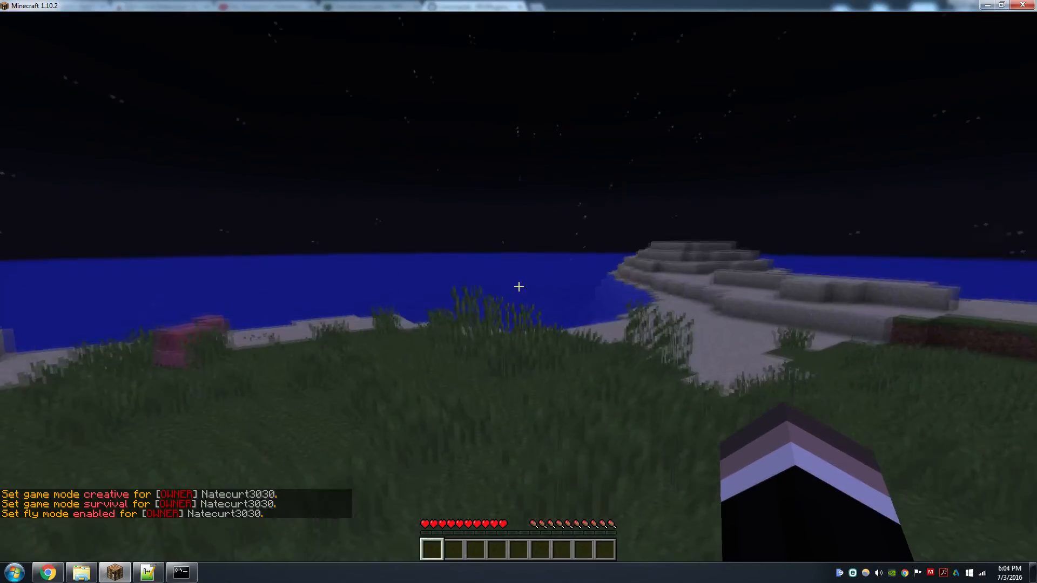
key(t)
key(Up)
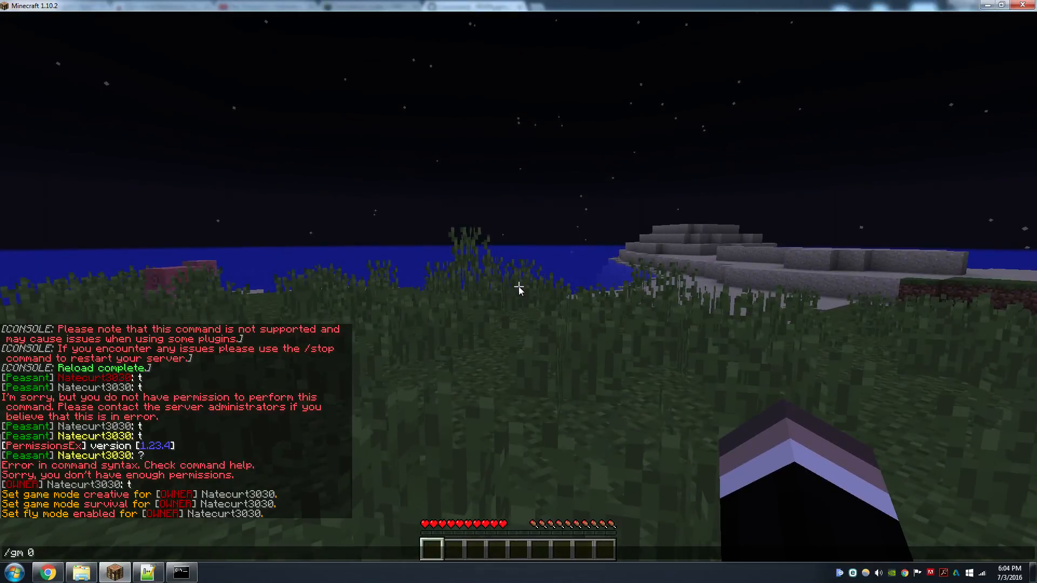
key(Return)
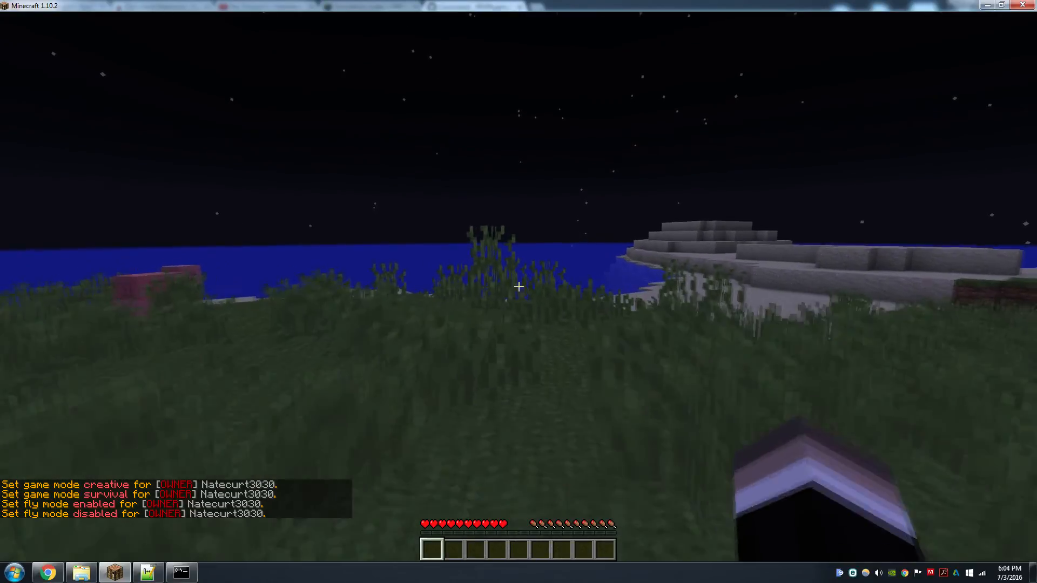
Set the game mode back to creative by repeating the /gm 1 command, then switch the game to full screen
key(t)
key(Up)
key(Return)
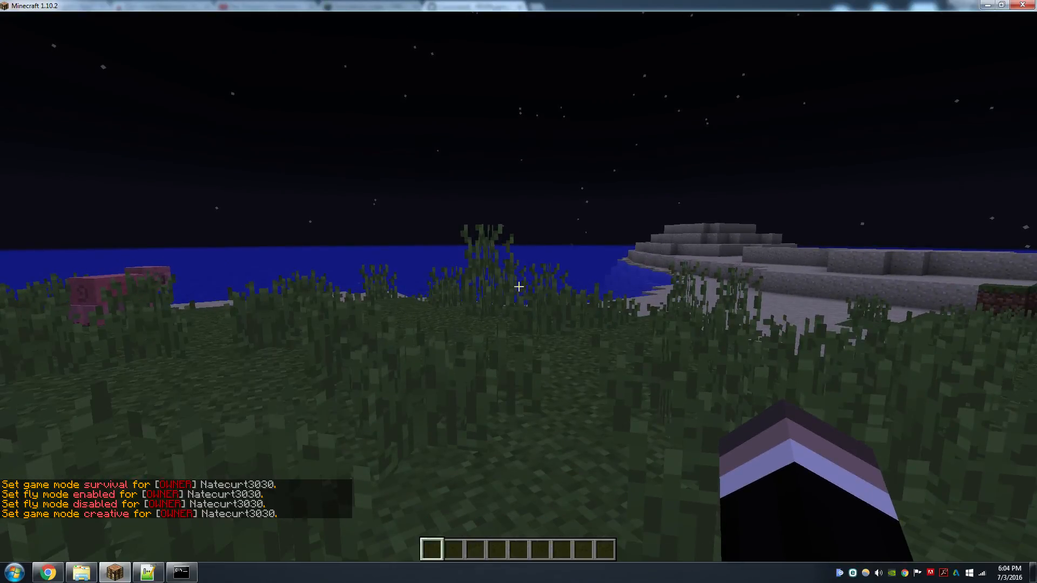
key(F11)
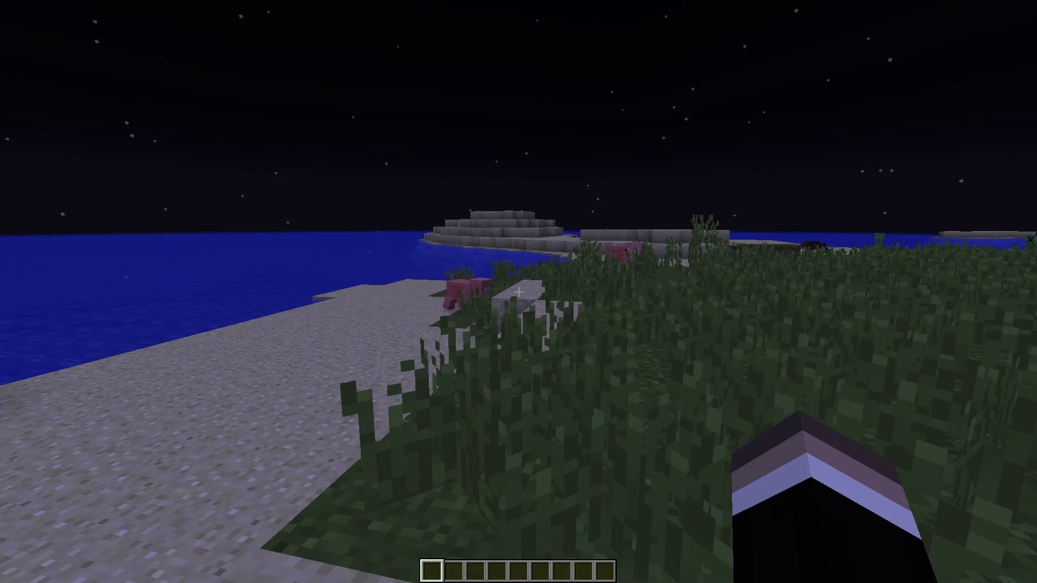
key(w)
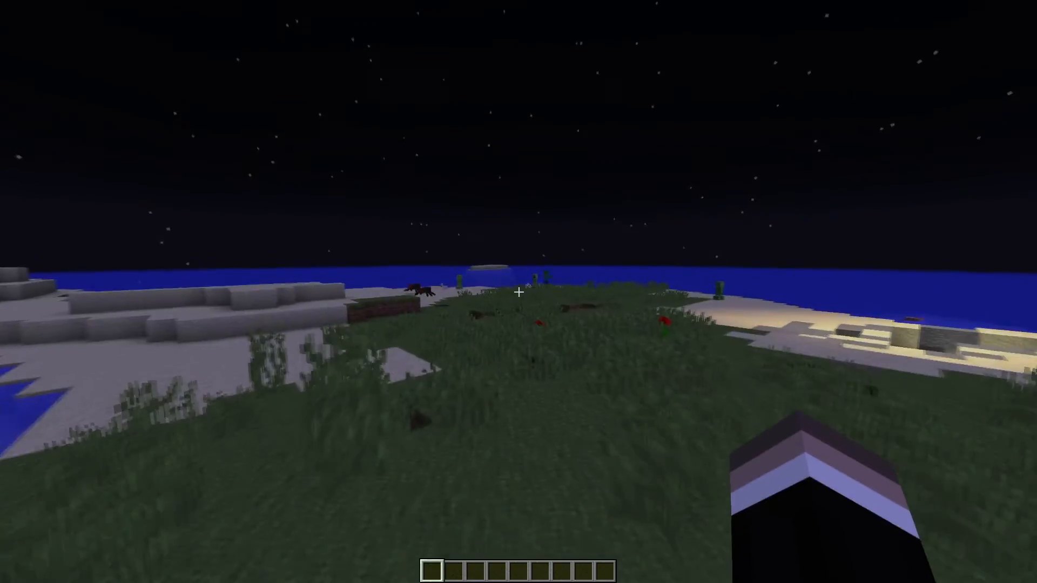
key(w)
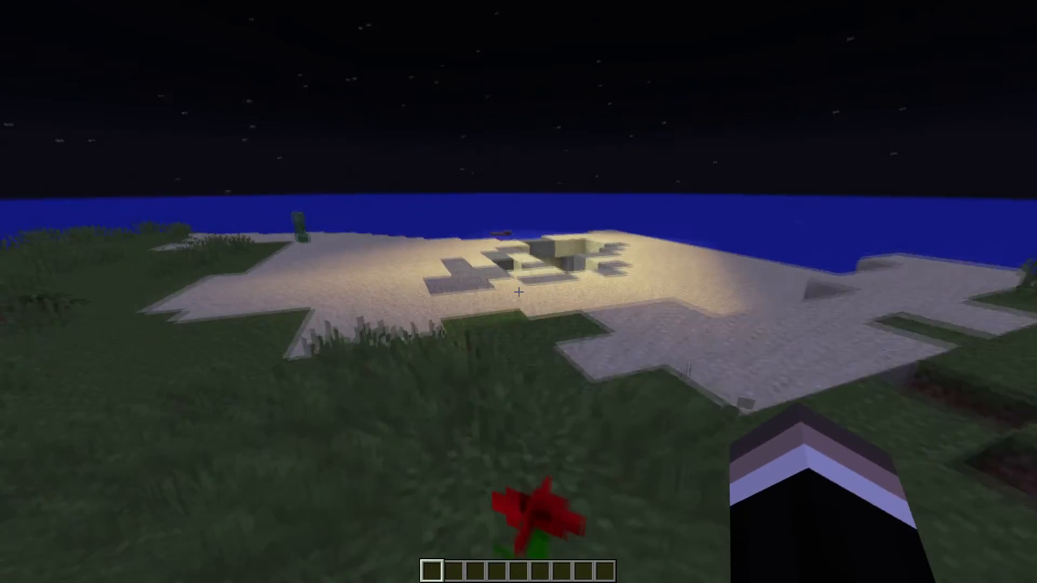
key(w)
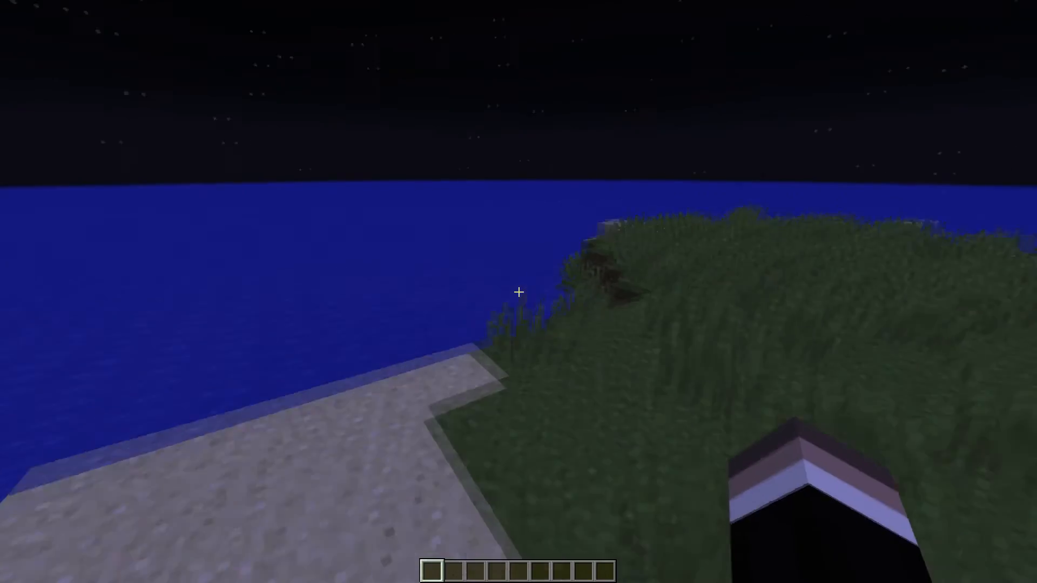
key(w)
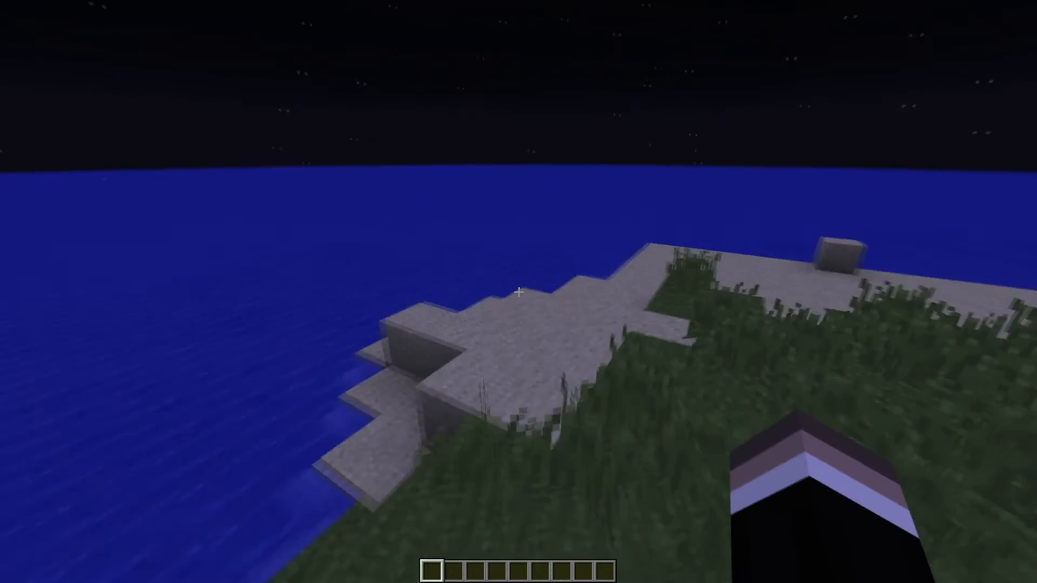
key(w)
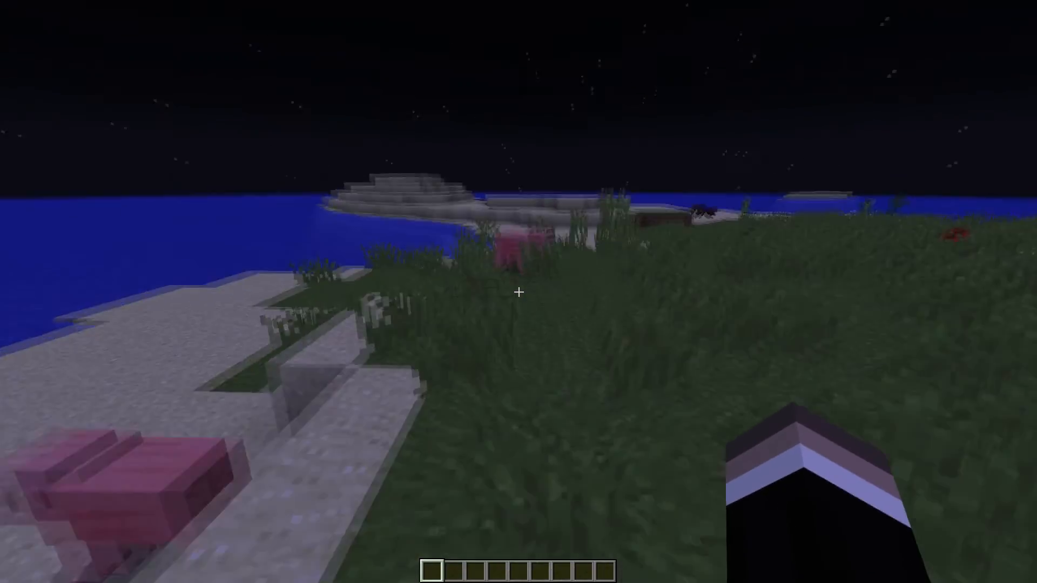
key(w)
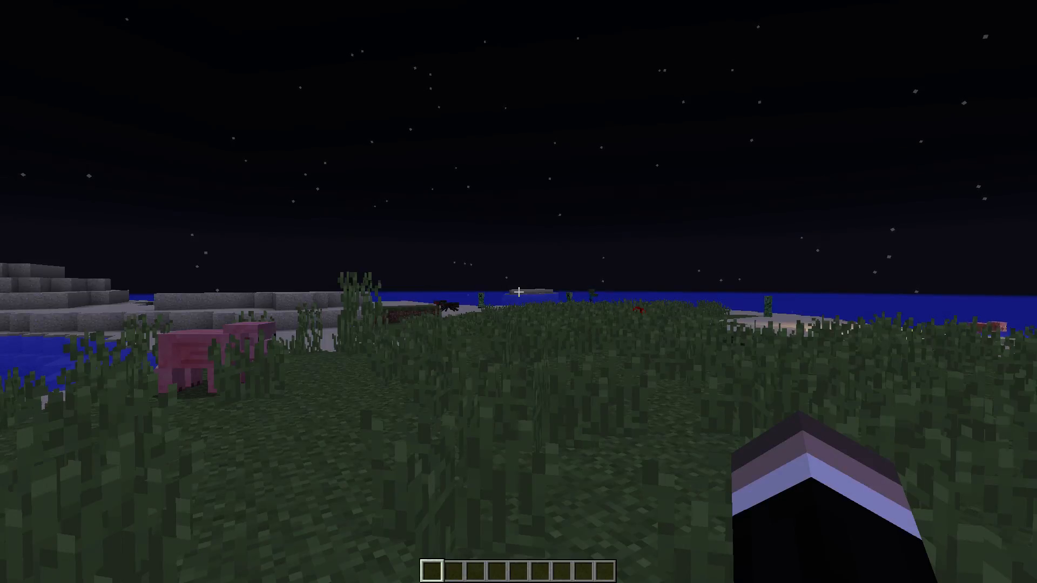
key(w)
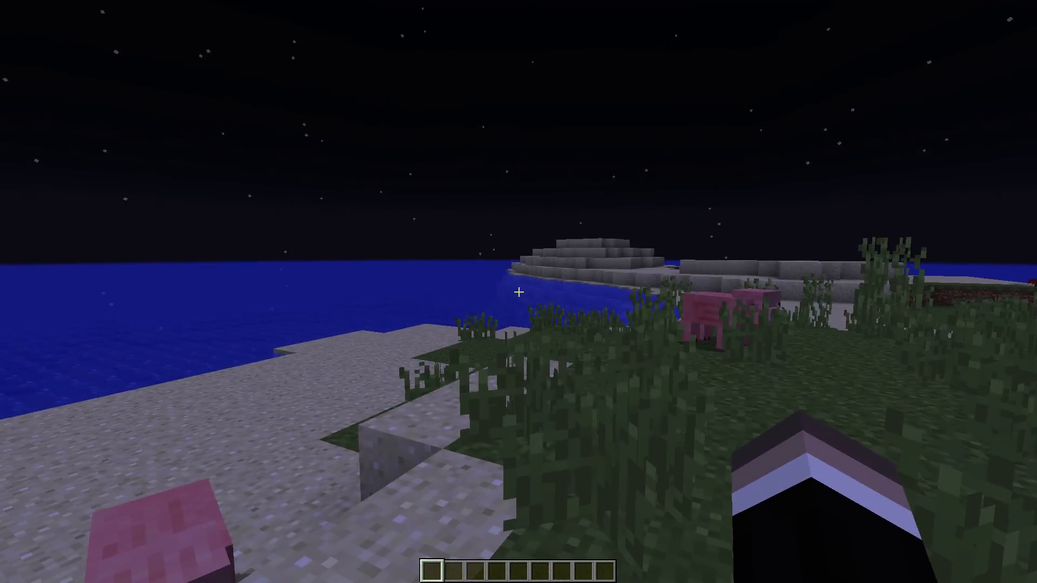
key(w)
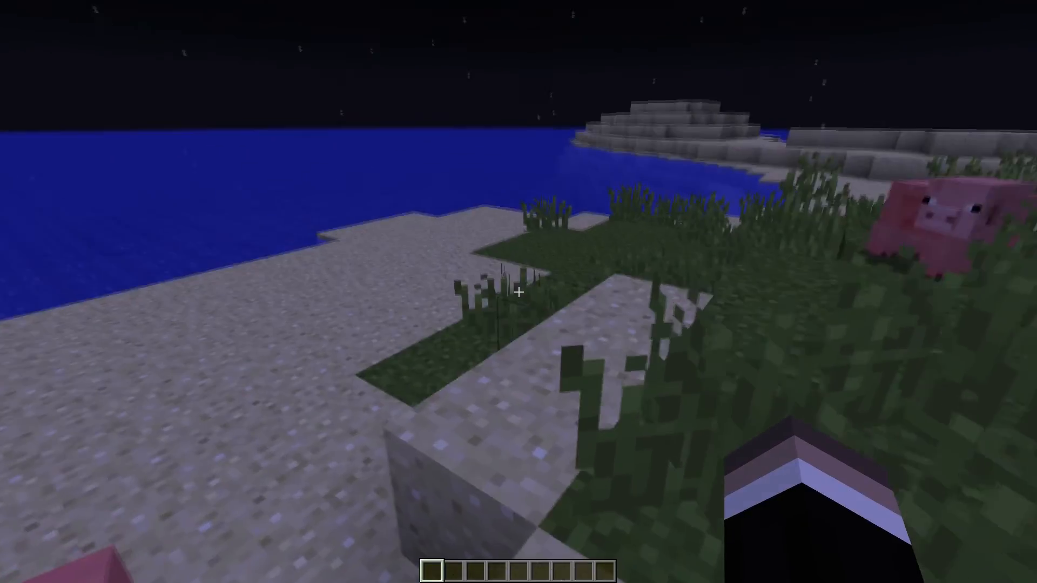
key(w)
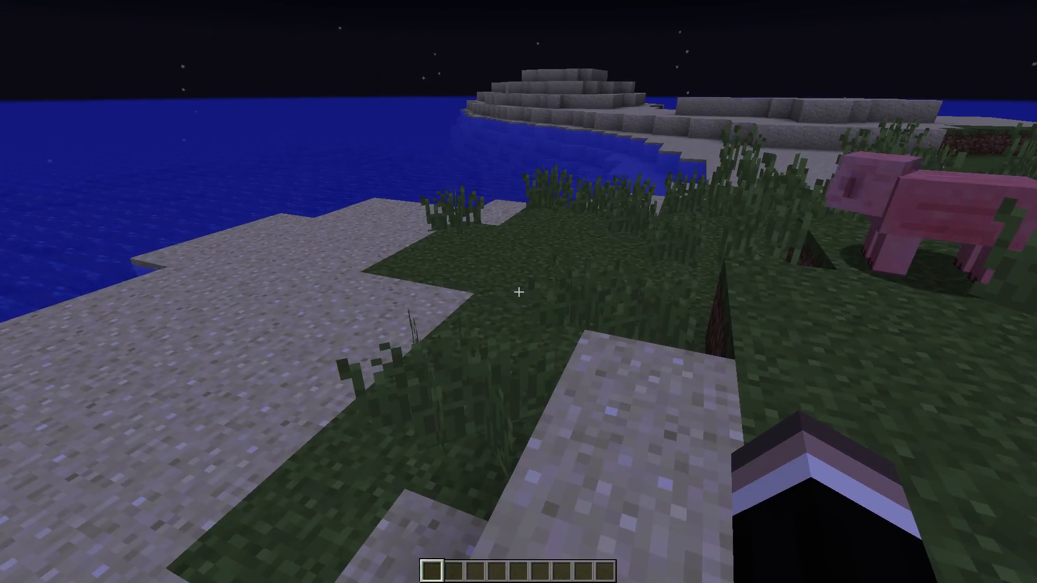
key(w)
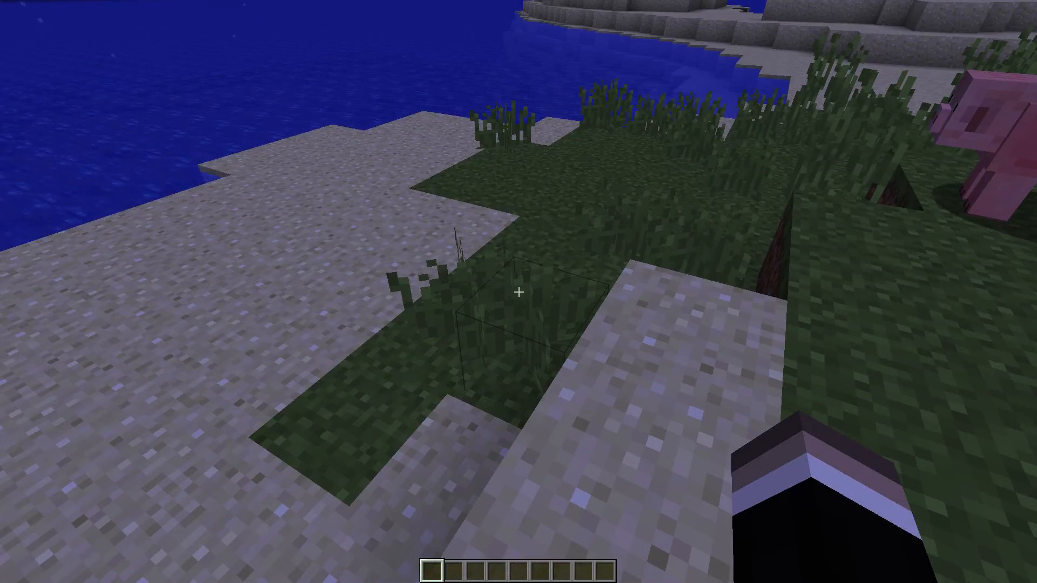